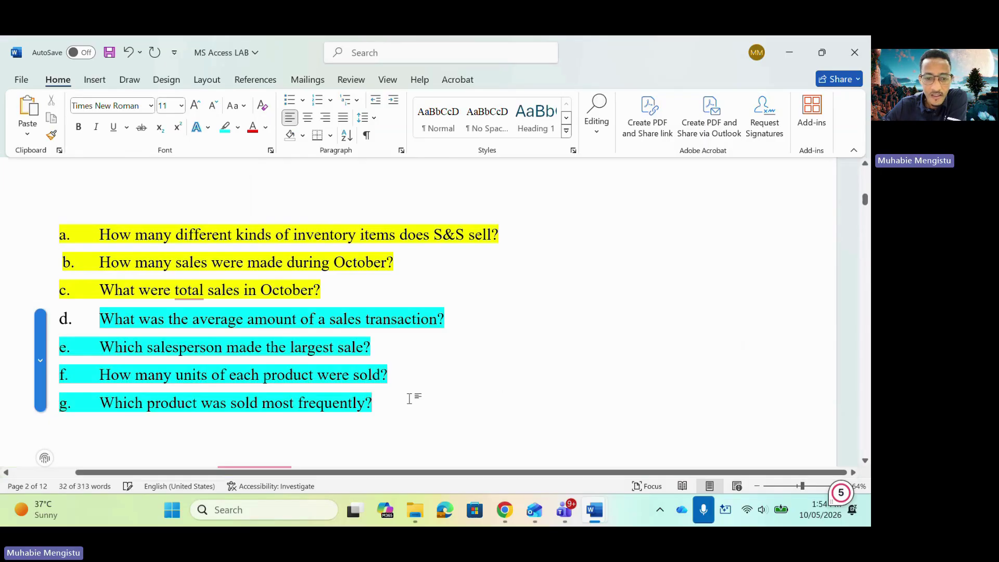
# - Review questions a to g and the relational tables of Table 4-5 in the lab document
pyautogui.scroll(2, 411, 398)
pyautogui.click(413, 390)
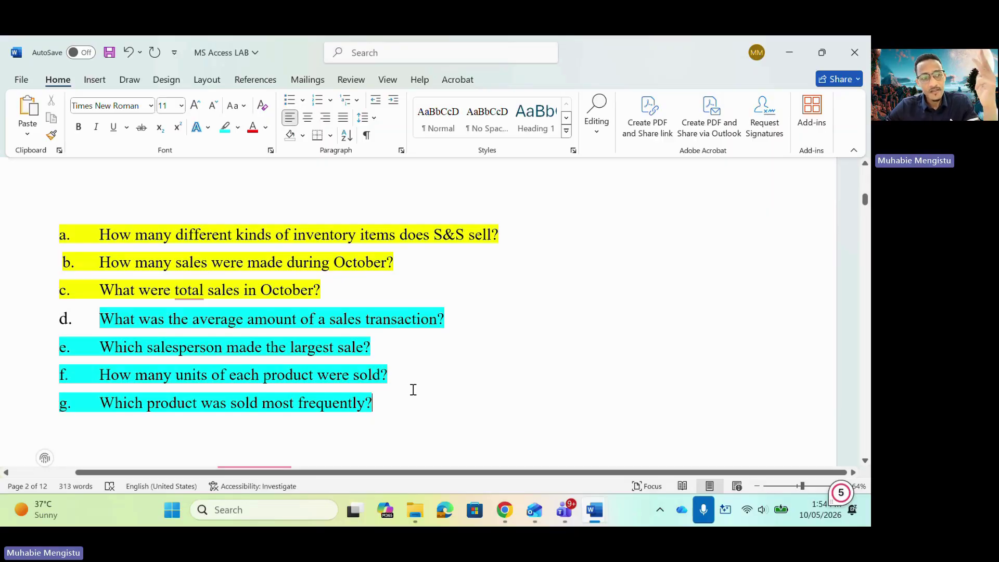
pyautogui.scroll(10, 413, 390)
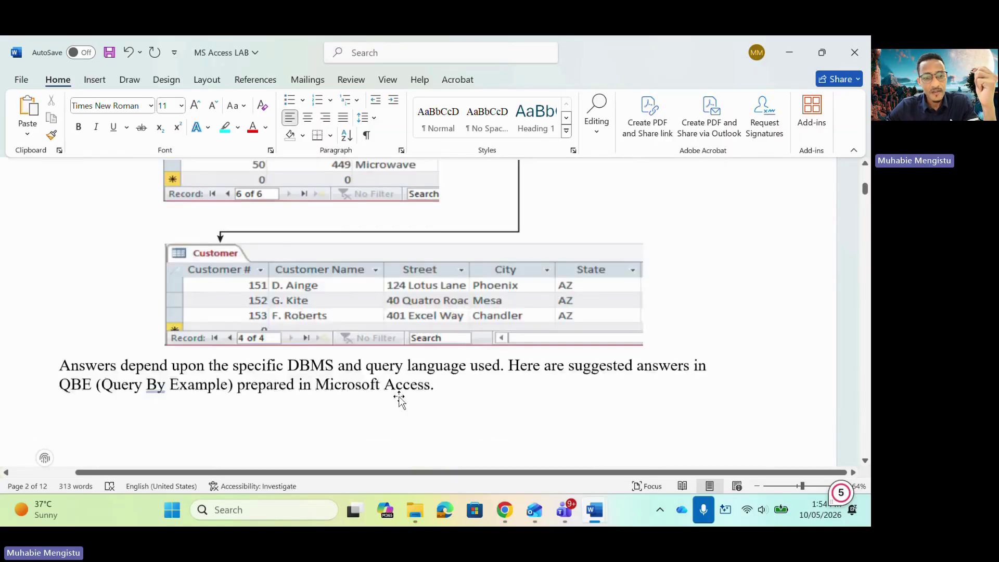
pyautogui.scroll(3, 351, 299)
pyautogui.scroll(-10, 290, 316)
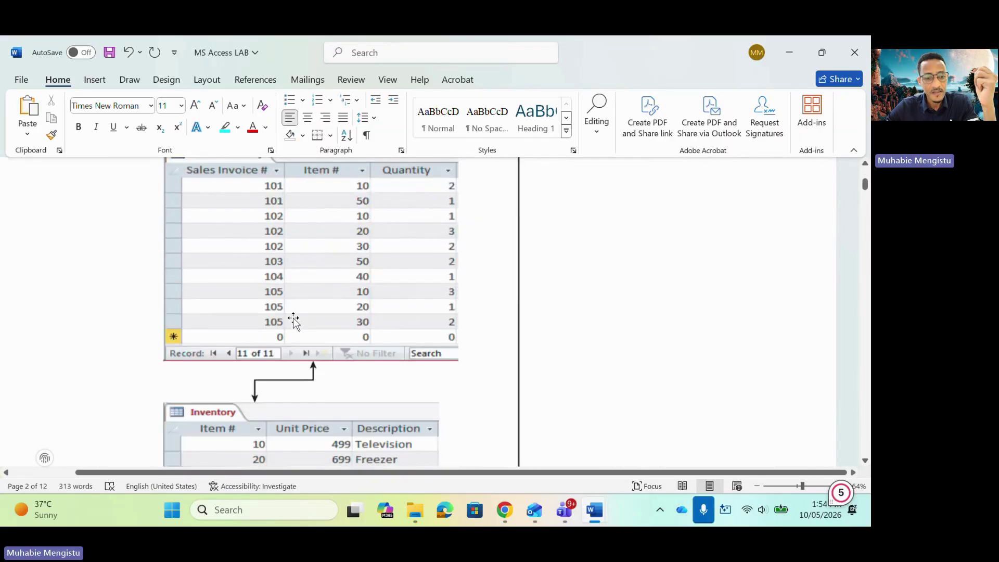
pyautogui.scroll(-6, 293, 318)
pyautogui.click(156, 234)
pyautogui.click(174, 266)
pyautogui.scroll(-1, 187, 286)
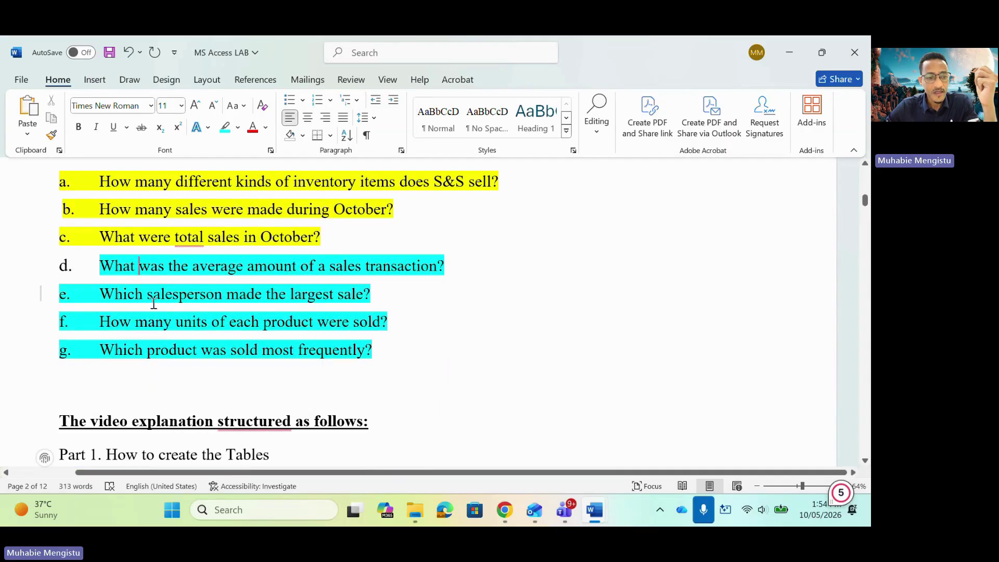
pyautogui.moveTo(131, 266); pyautogui.dragTo(201, 364)
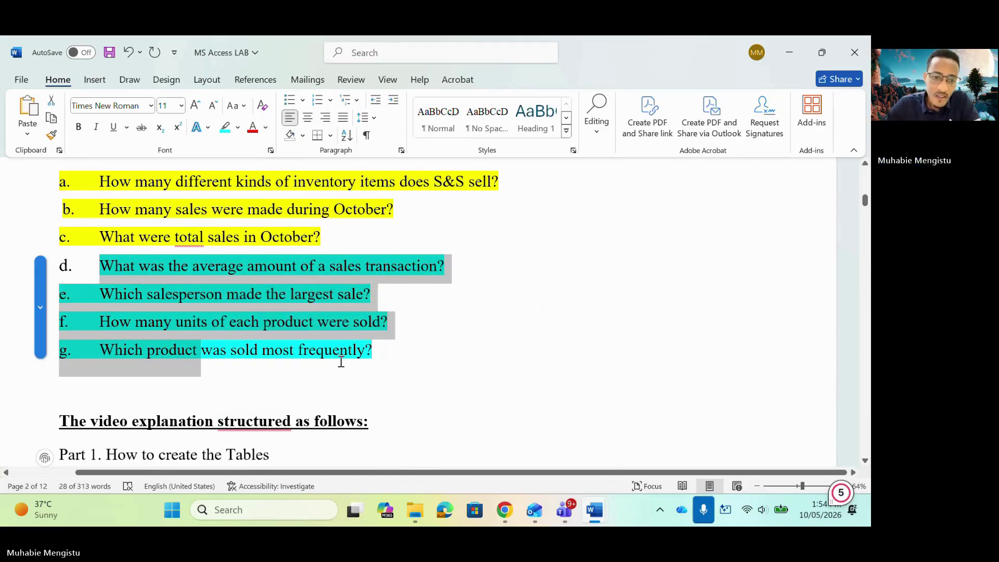
pyautogui.scroll(10, 357, 352)
pyautogui.scroll(5, 357, 353)
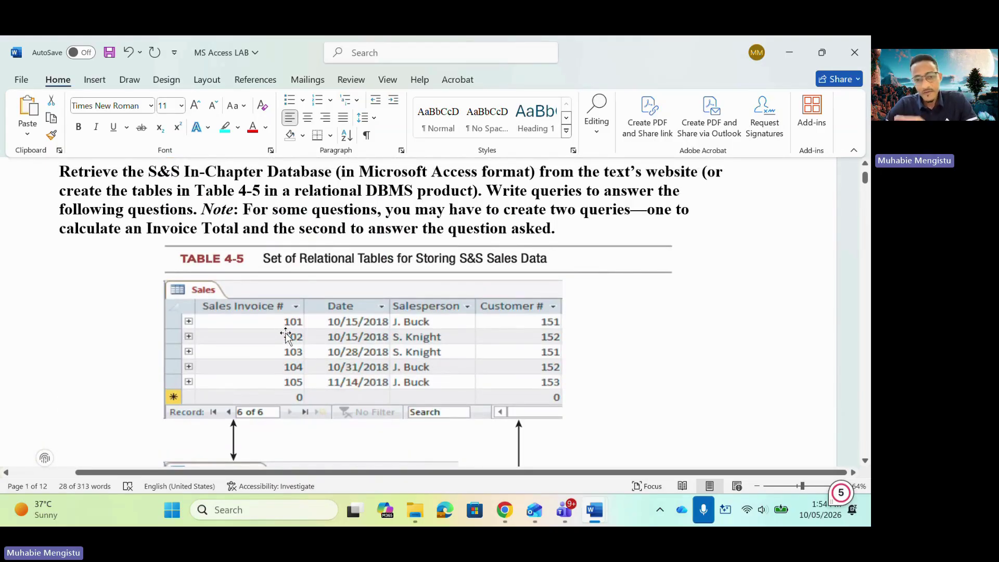
# - Find and launch Microsoft Access from the Windows search
pyautogui.click(268, 513)
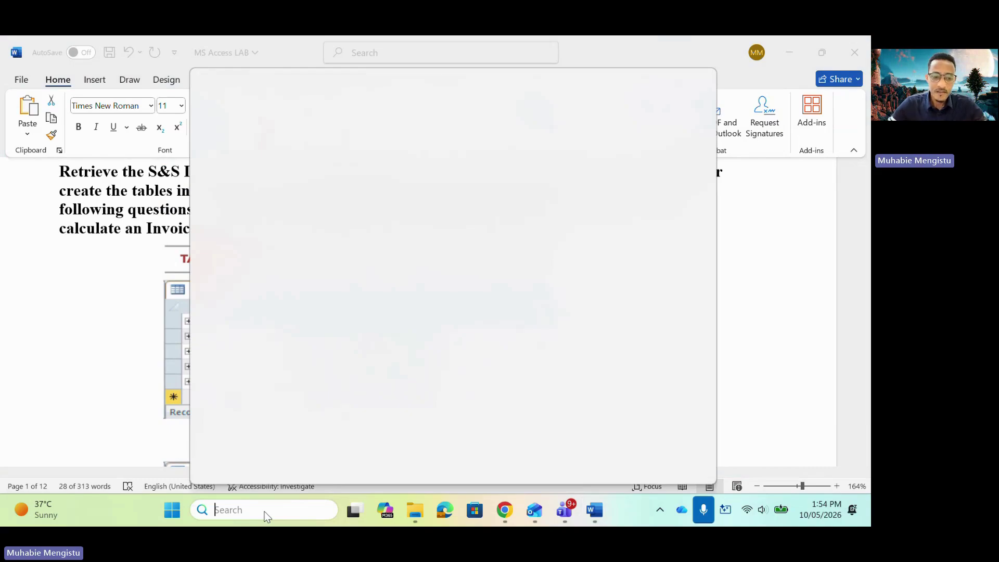
pyautogui.write('access')
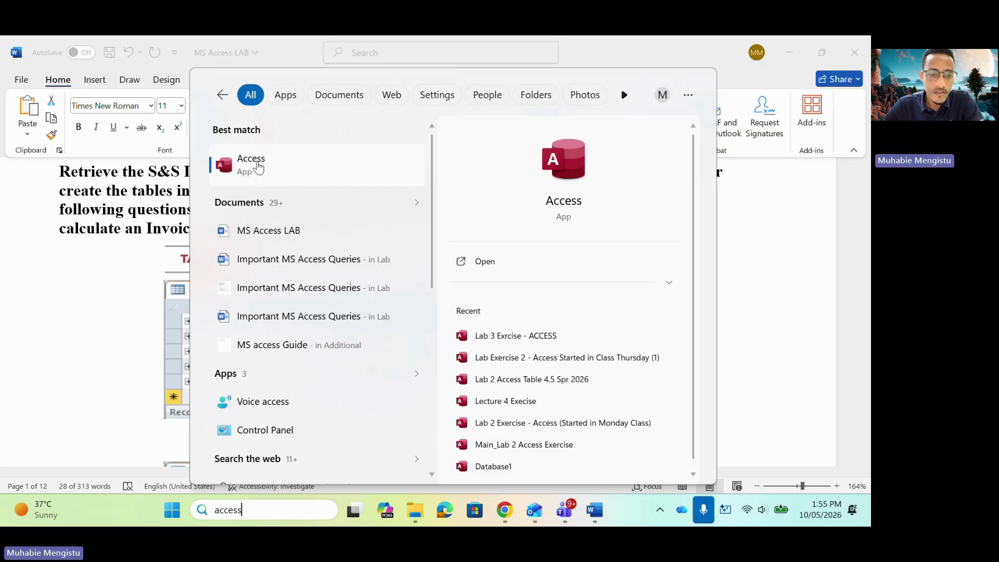
pyautogui.click(260, 164)
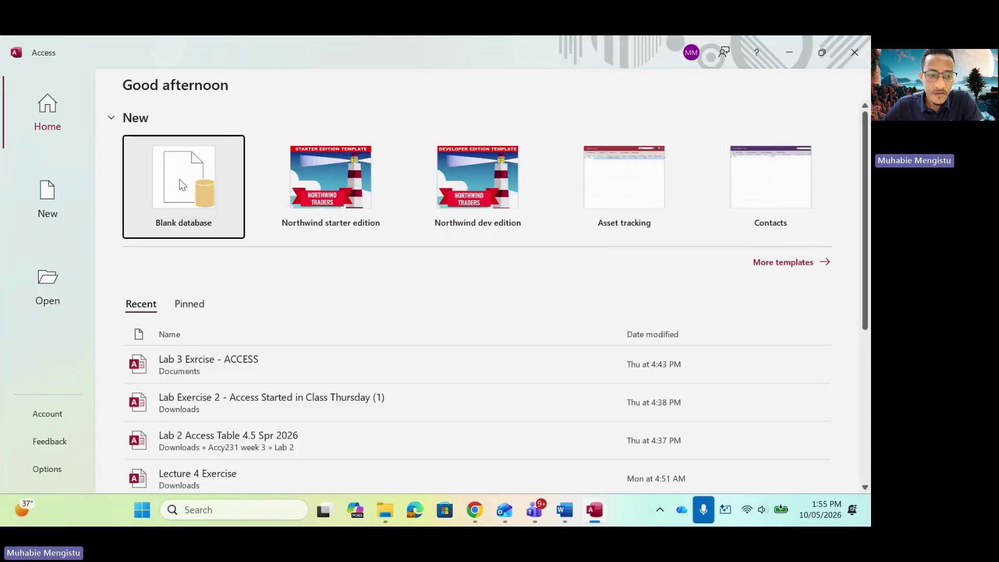
# - Create a blank database named MS Access Lab 3 in the Documents folder
pyautogui.click(181, 185)
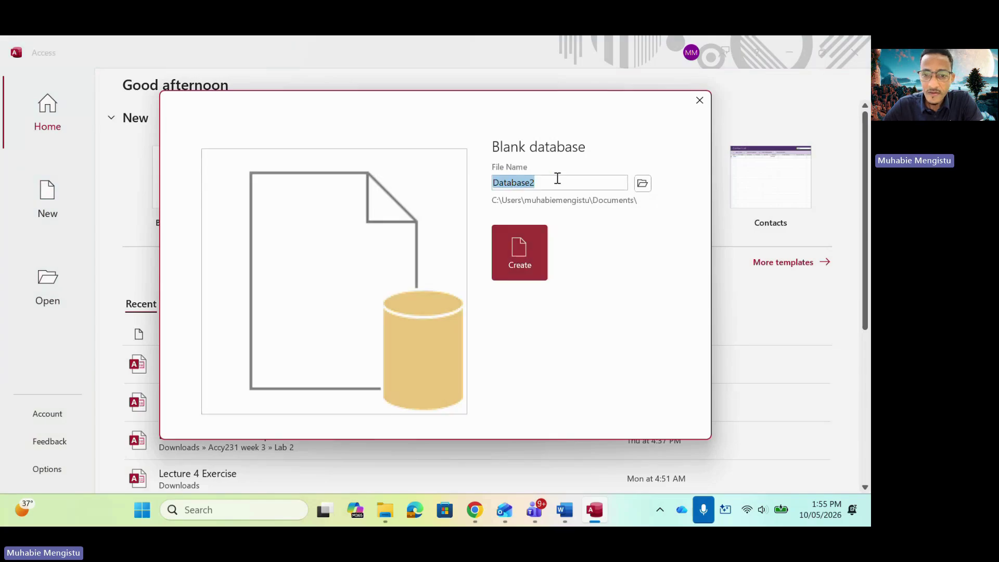
pyautogui.press('BackSpace')
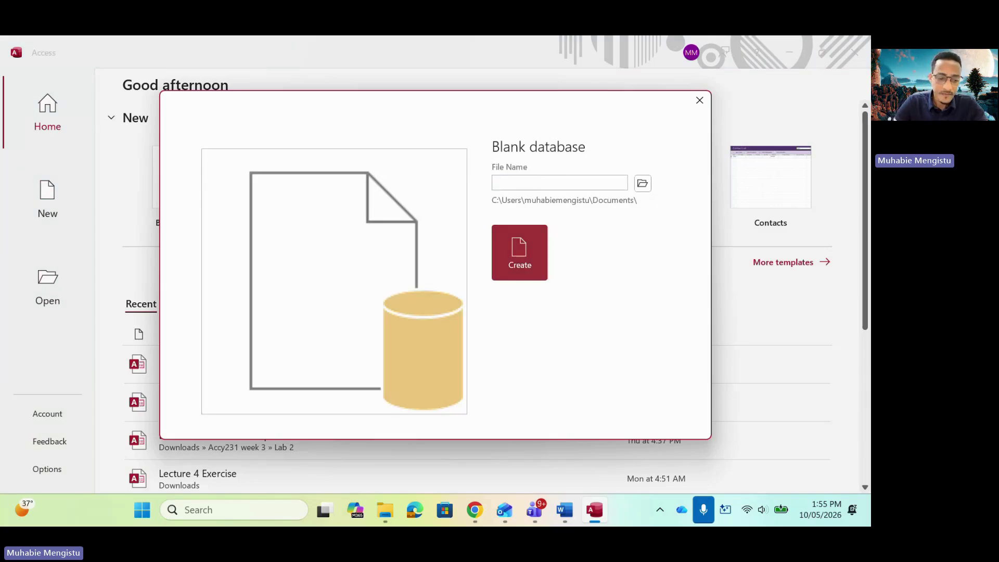
pyautogui.write('MS Access Lab 2')
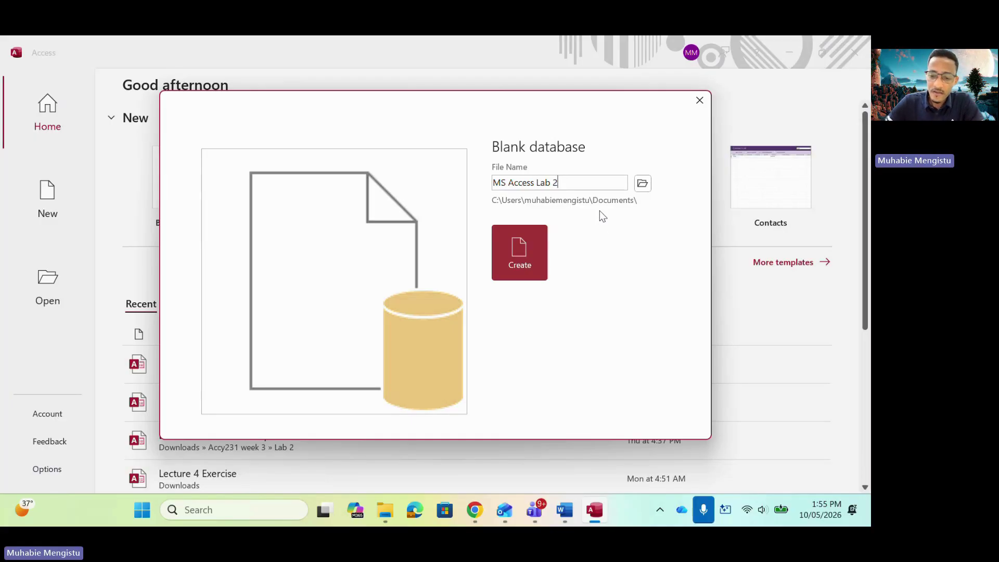
pyautogui.press('BackSpace')
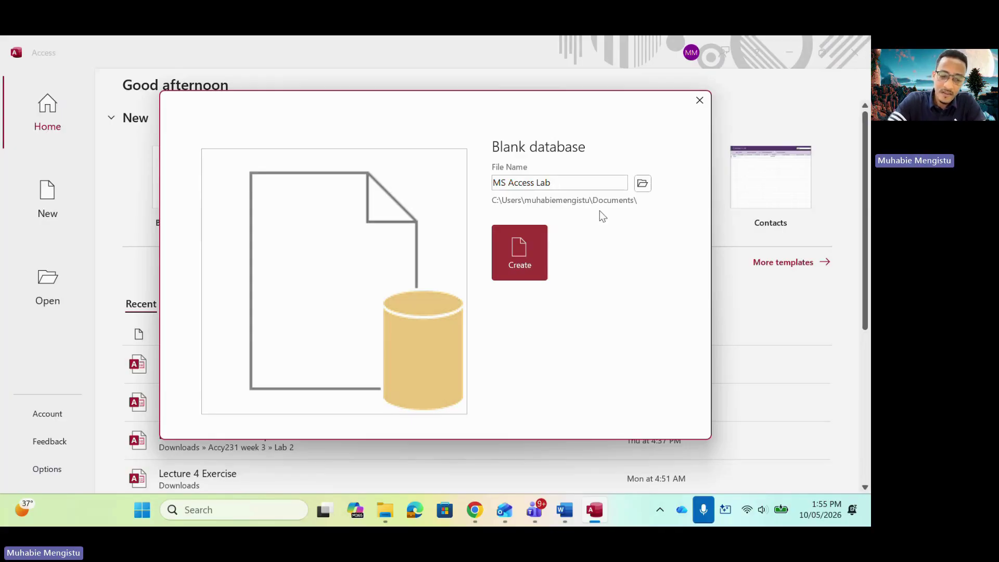
pyautogui.click(521, 255)
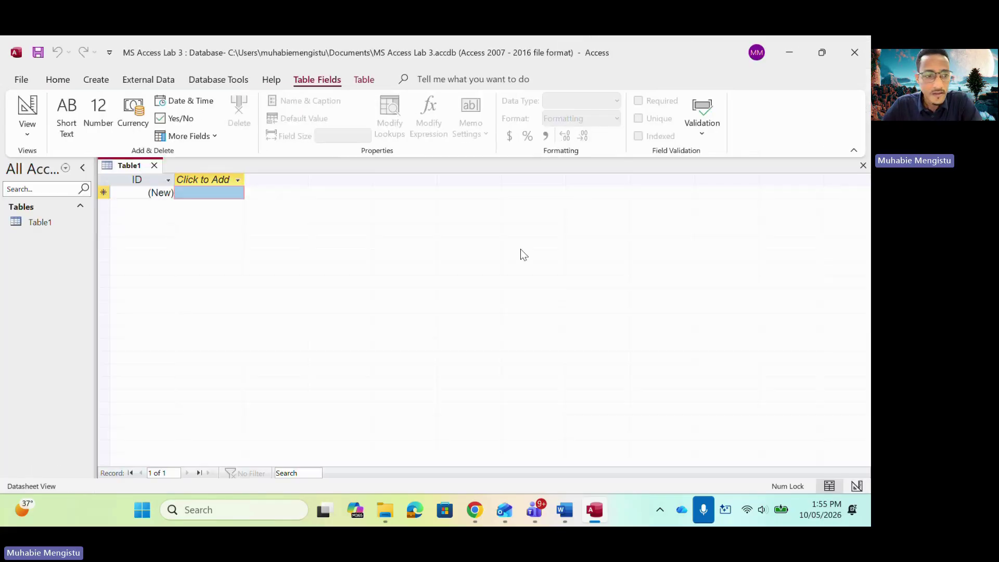
# - Switch to File Explorer, locate the MS Access Lab 3 database in the Documents folder and open it
pyautogui.click(386, 511)
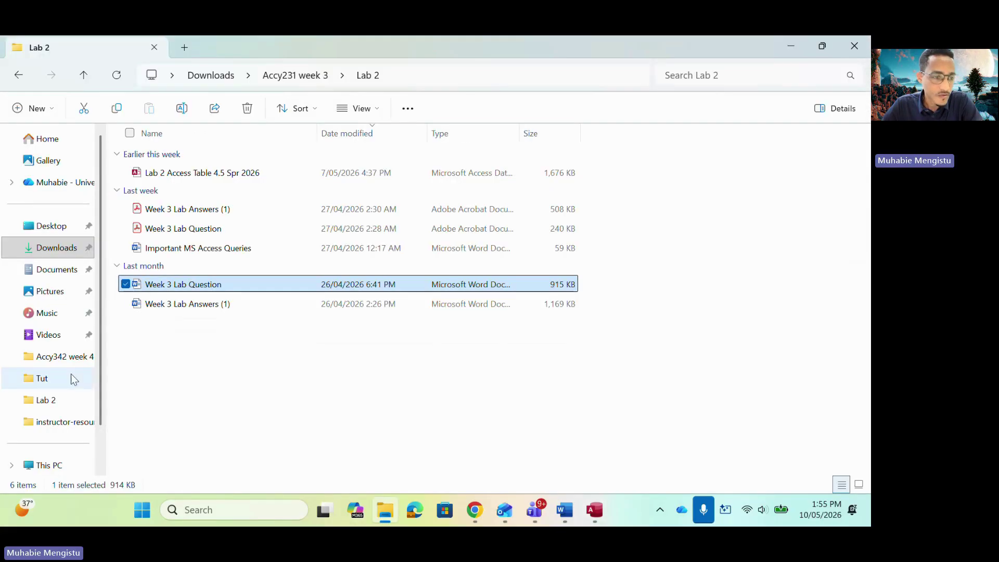
pyautogui.click(56, 270)
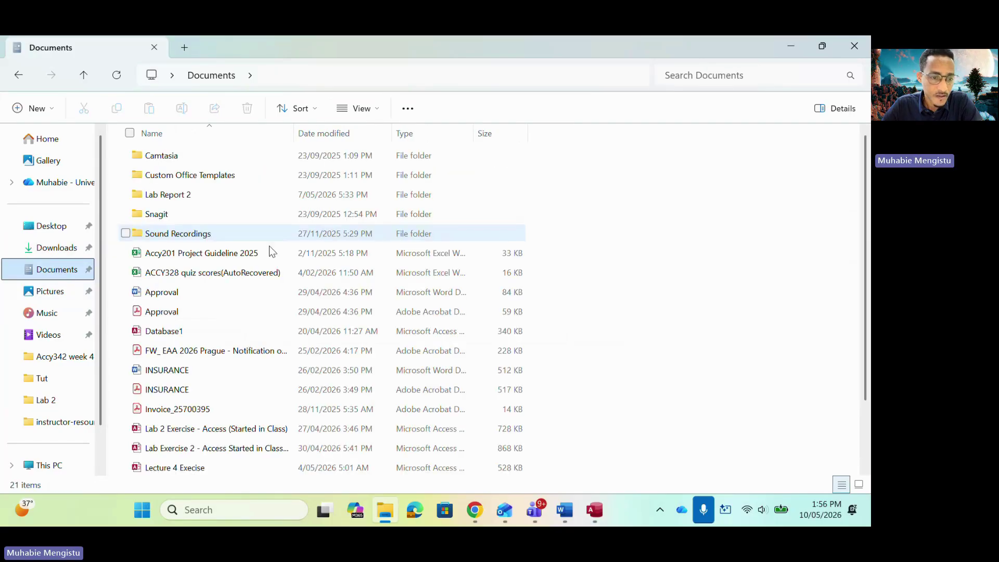
pyautogui.scroll(-2, 254, 404)
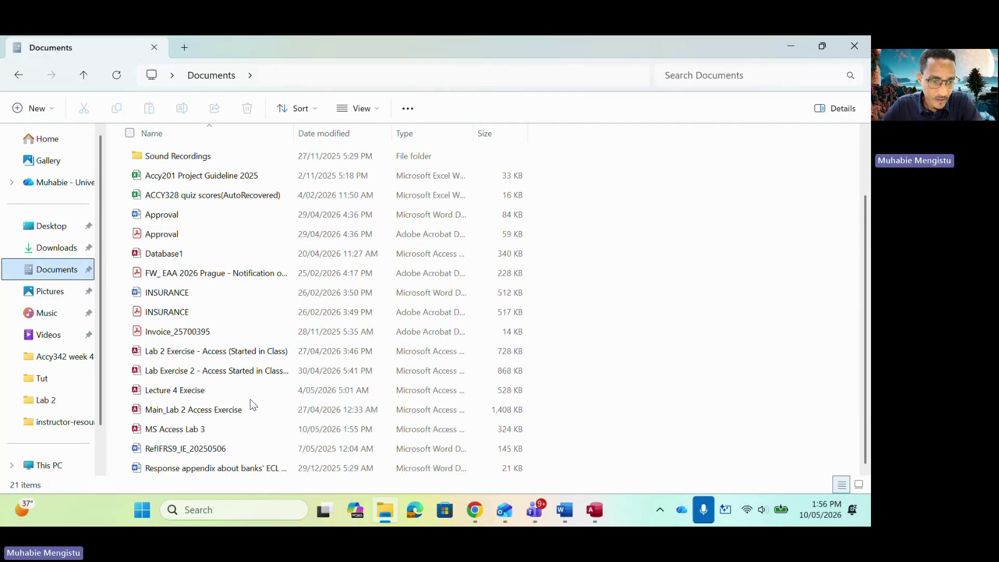
pyautogui.click(192, 435)
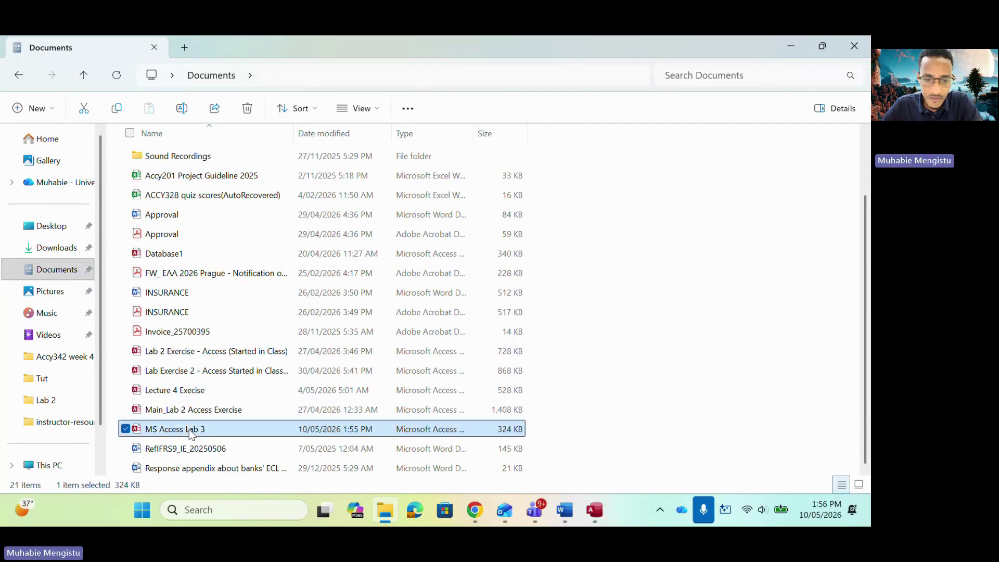
pyautogui.doubleClick(192, 436)
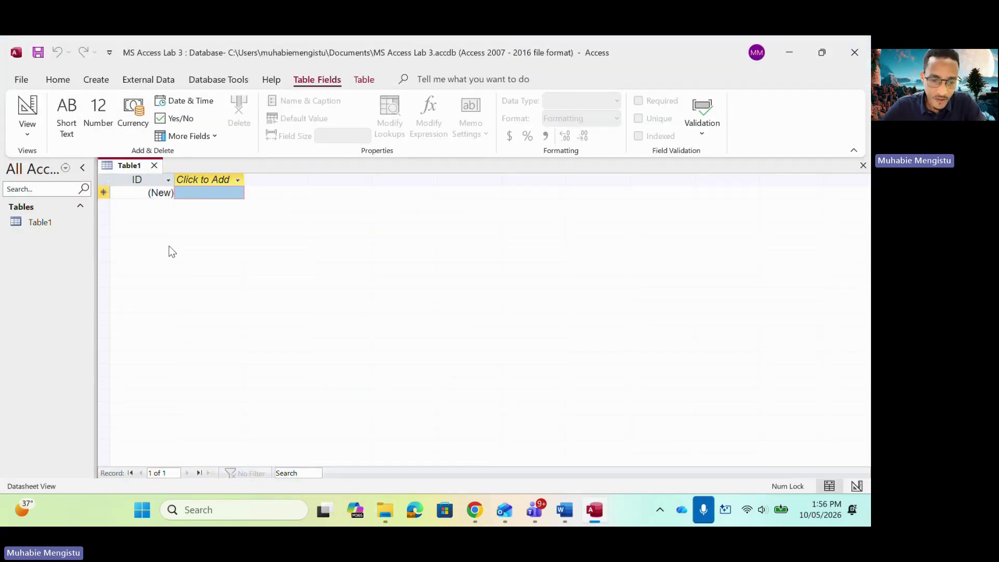
# - Arrange the MS Access LAB document beside the Access database window, with the document zoomed to 140%
pyautogui.click(565, 510)
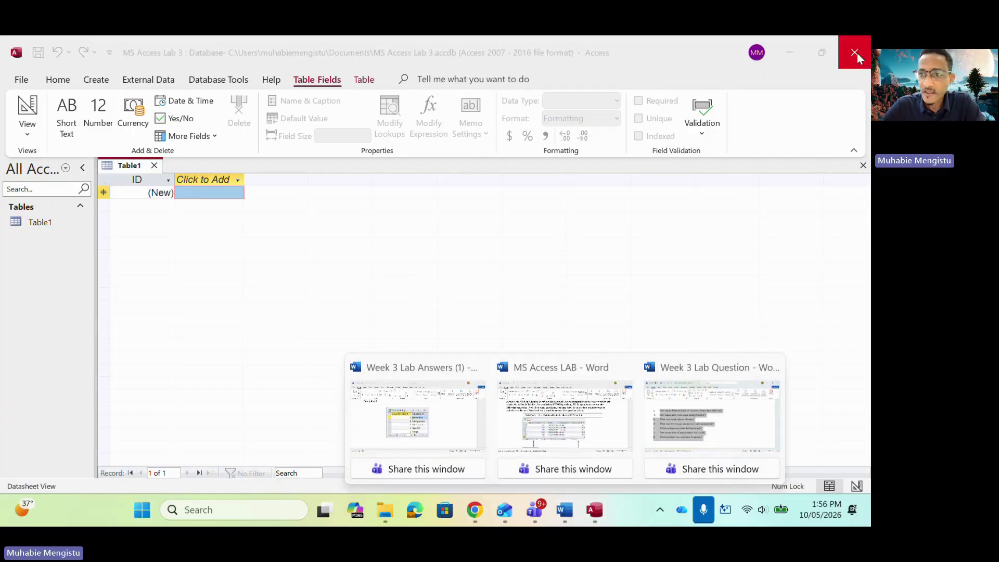
pyautogui.click(823, 53)
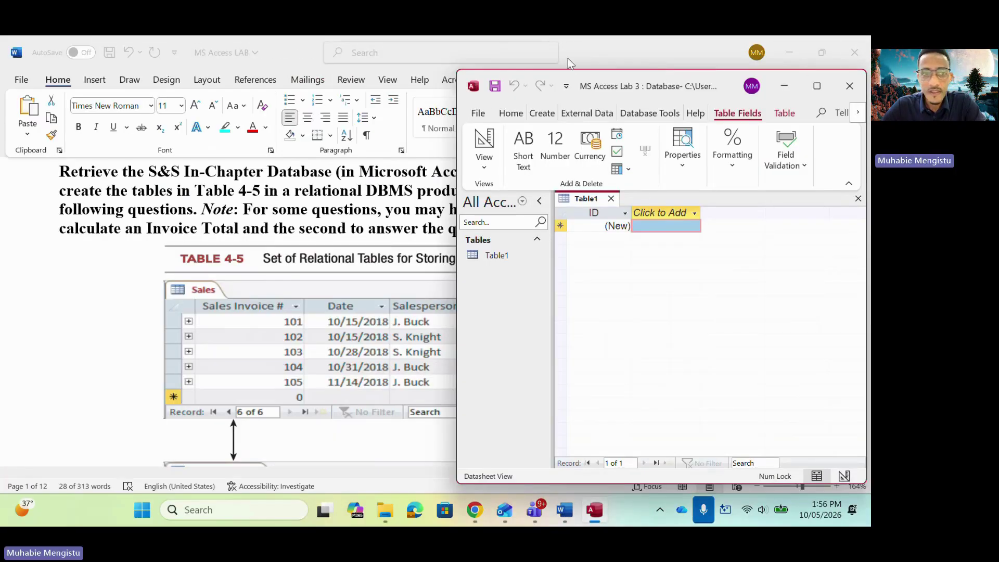
pyautogui.click(302, 49)
pyautogui.click(822, 52)
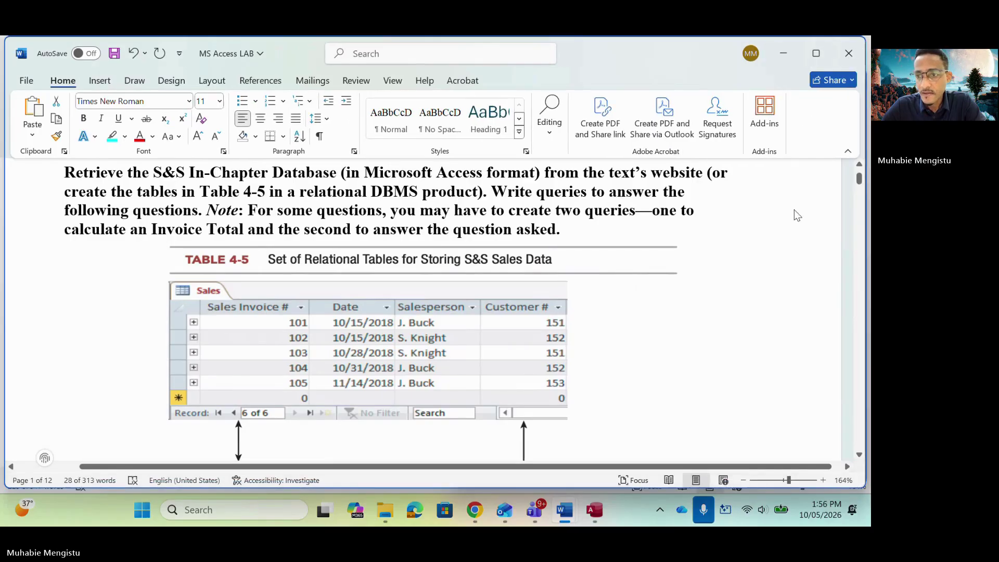
pyautogui.click(817, 54)
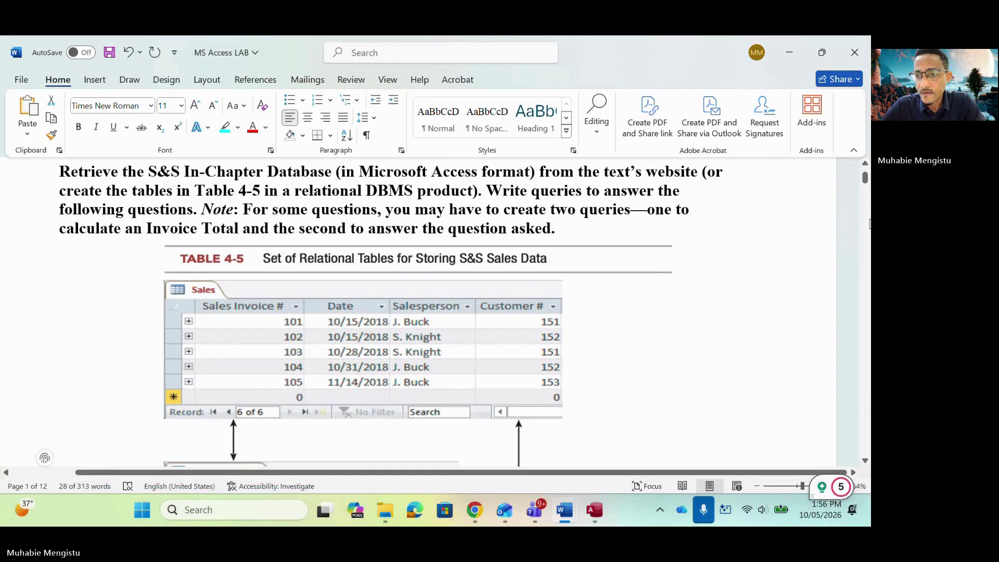
pyautogui.moveTo(717, 78); pyautogui.dragTo(668, 111)
pyautogui.moveTo(824, 263); pyautogui.dragTo(579, 259)
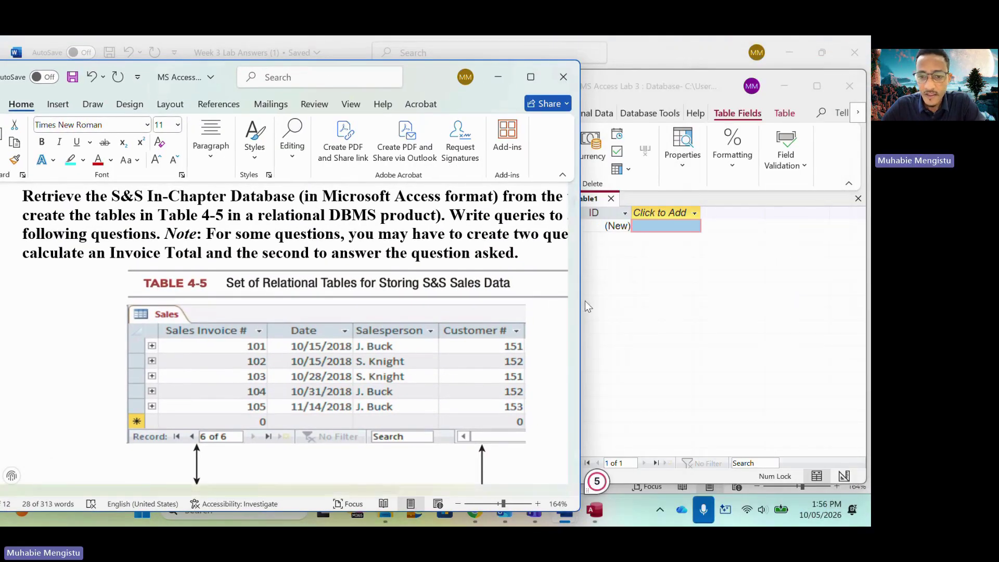
pyautogui.moveTo(582, 315); pyautogui.dragTo(569, 314)
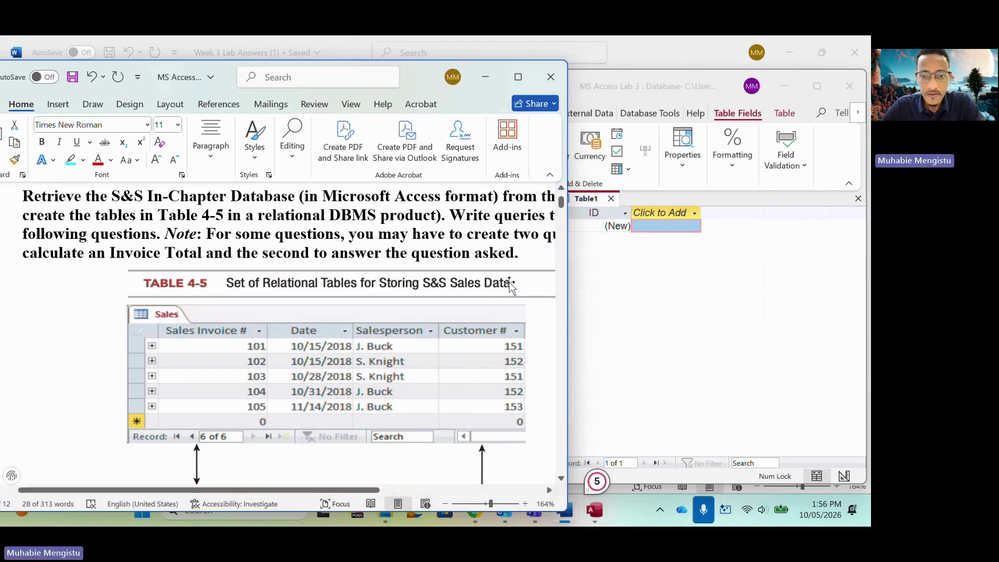
pyautogui.keyDown('ctrl'); pyautogui.scroll(-3, 482, 396); pyautogui.keyUp('ctrl')
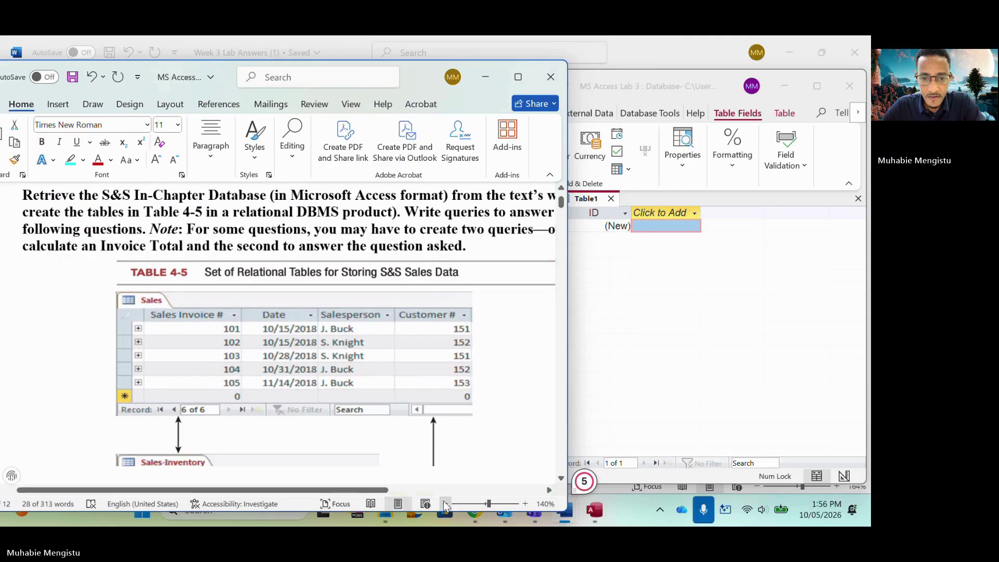
pyautogui.moveTo(567, 297); pyautogui.dragTo(481, 299)
# - Switch Table1 to Design view and save the table under the name Sales
pyautogui.click(590, 240)
pyautogui.click(612, 228)
pyautogui.doubleClick(614, 228)
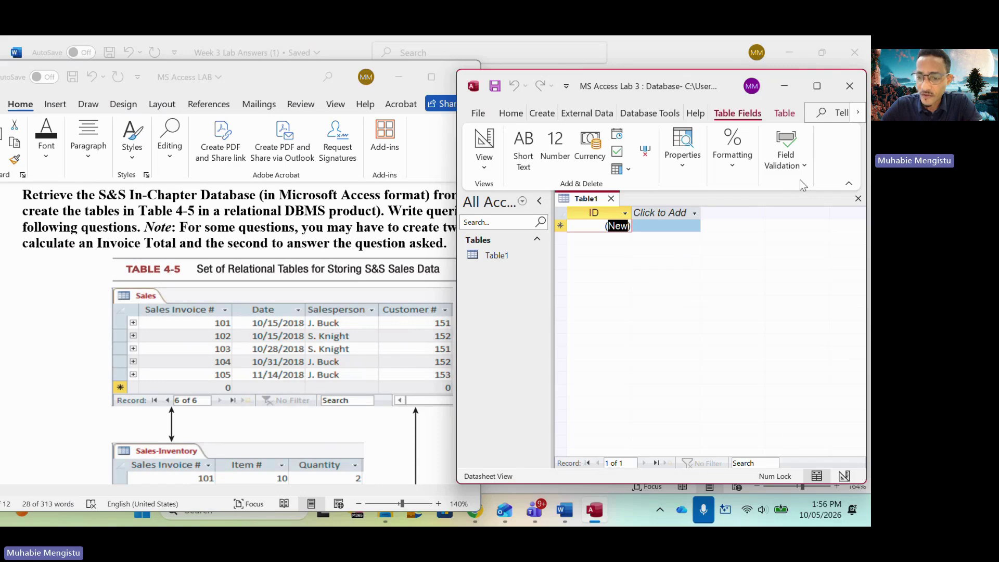
pyautogui.click(843, 476)
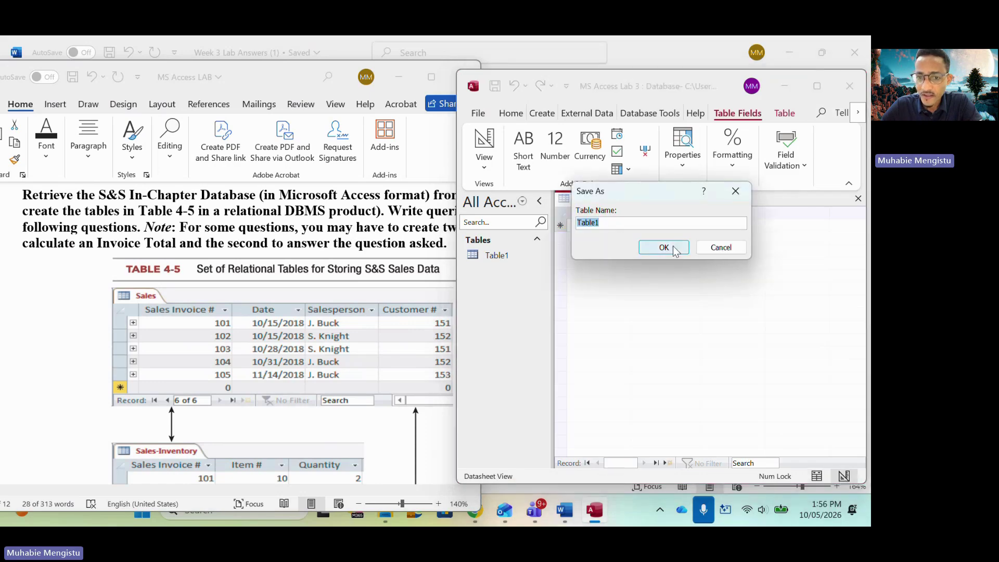
pyautogui.write('S')
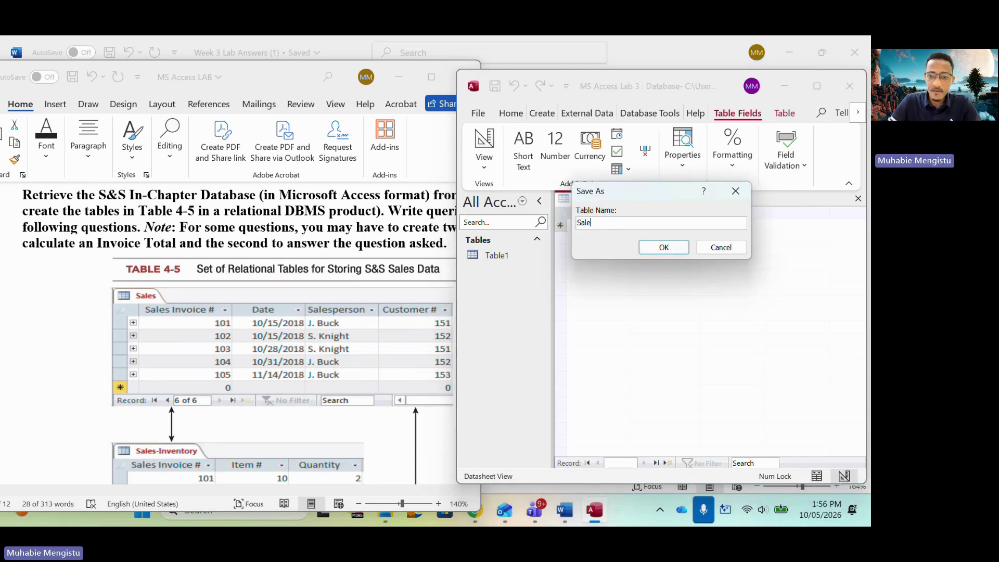
pyautogui.write('ales')
pyautogui.click(678, 250)
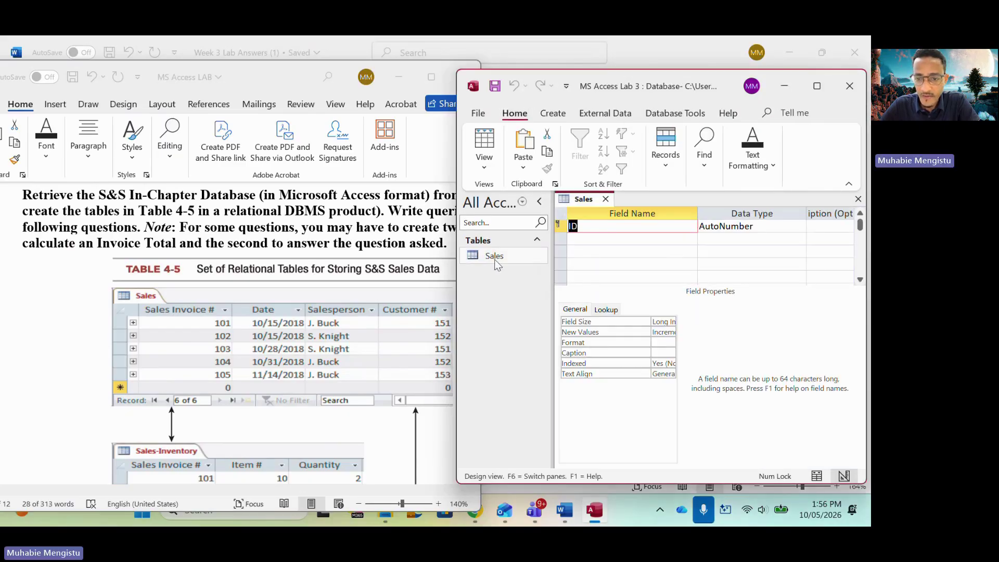
# - Set the Sales table's first field to the Number data type and rename it Sales Invoice #
pyautogui.click(752, 229)
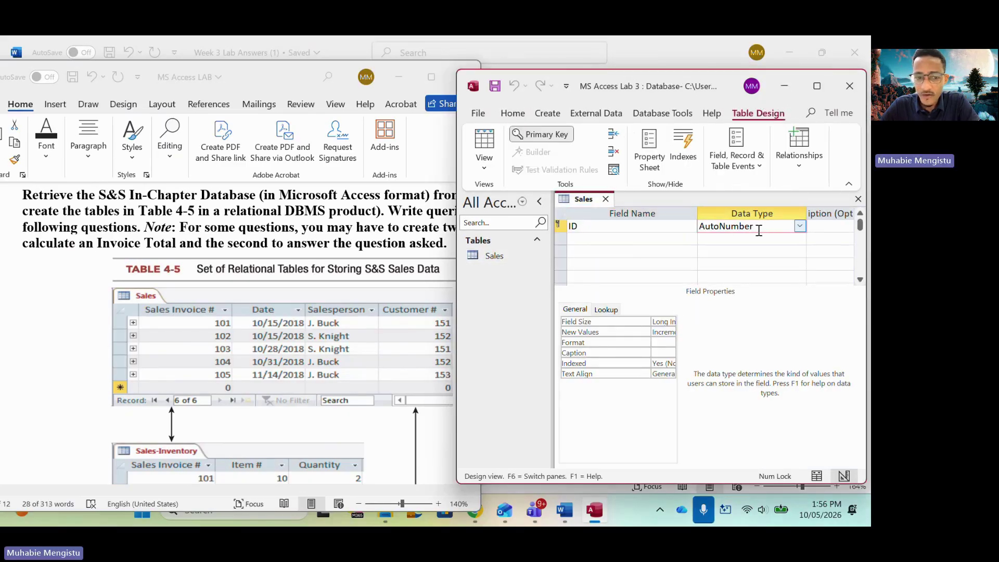
pyautogui.click(800, 226)
pyautogui.click(729, 265)
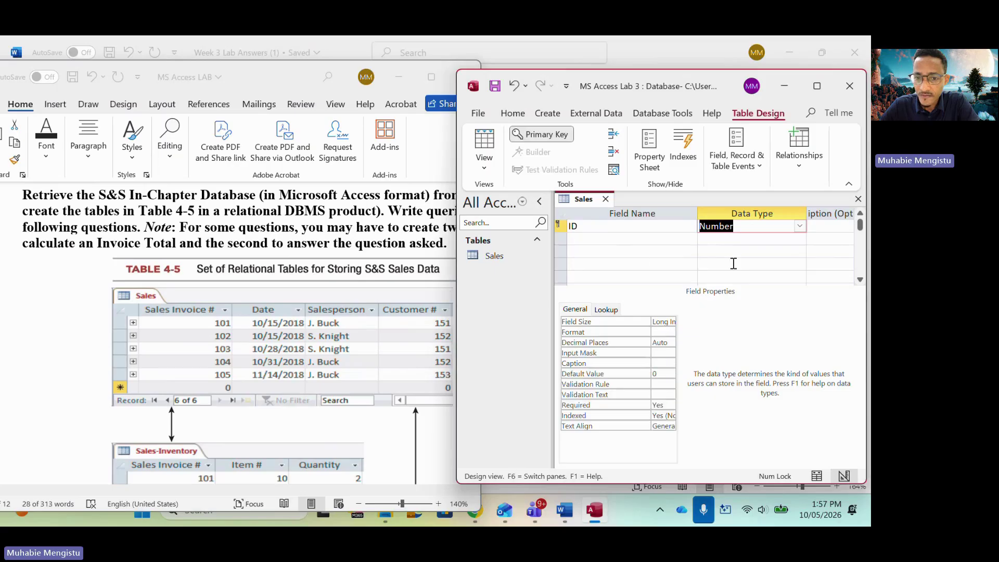
pyautogui.click(628, 228)
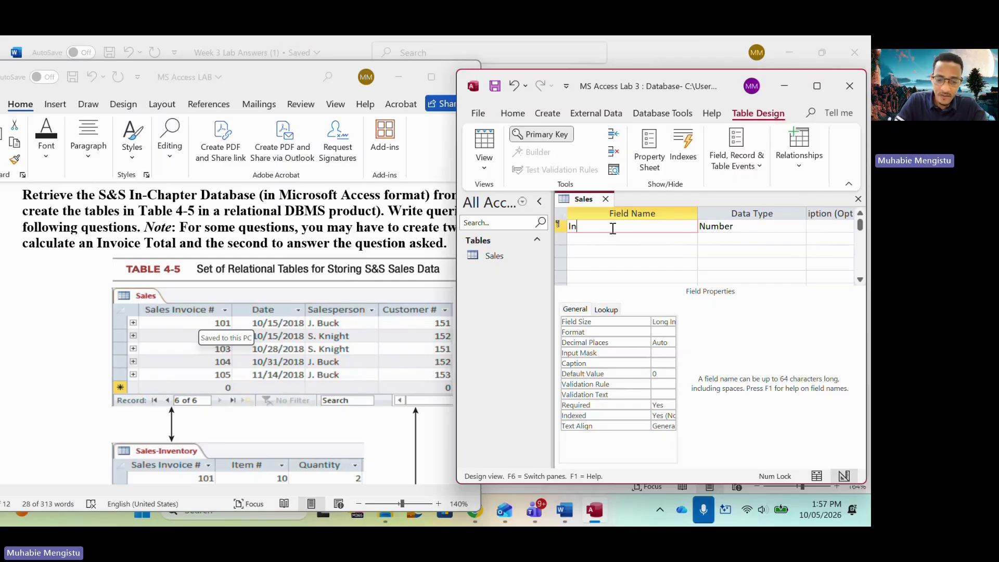
pyautogui.write('Sales Invoice #')
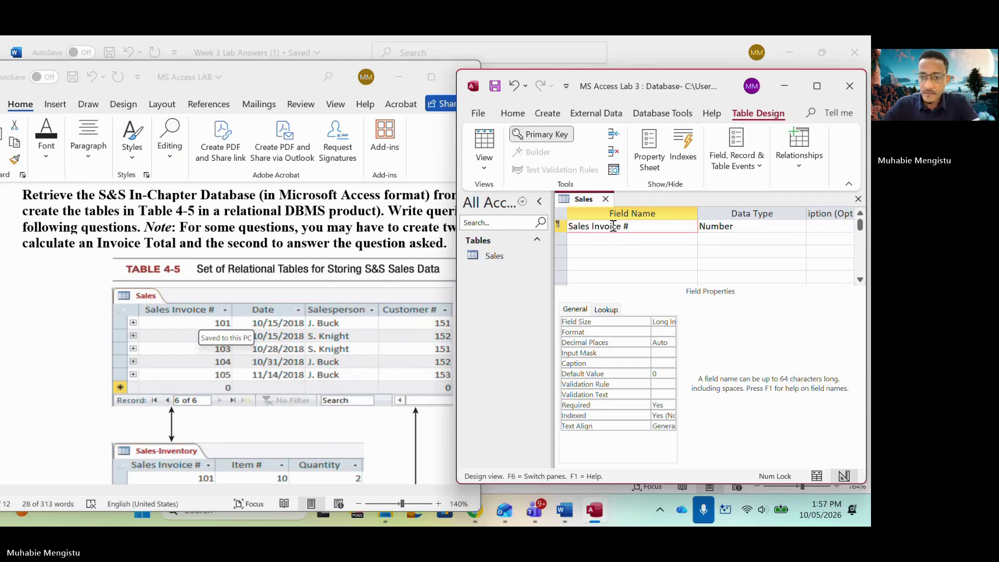
# - Add a second field named Date to the Sales table with the Date/Time data type
pyautogui.click(601, 244)
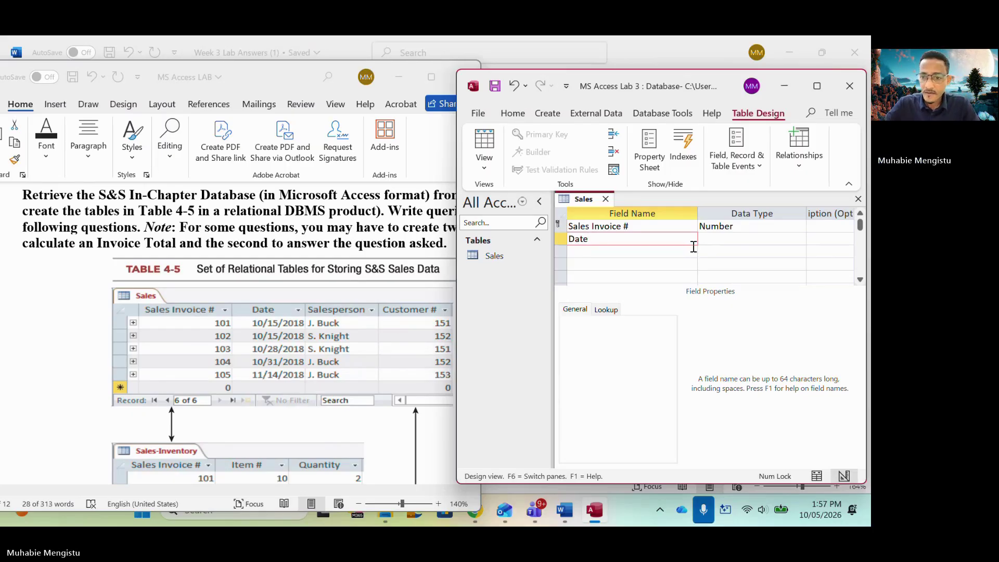
pyautogui.click(764, 238)
pyautogui.click(395, 318)
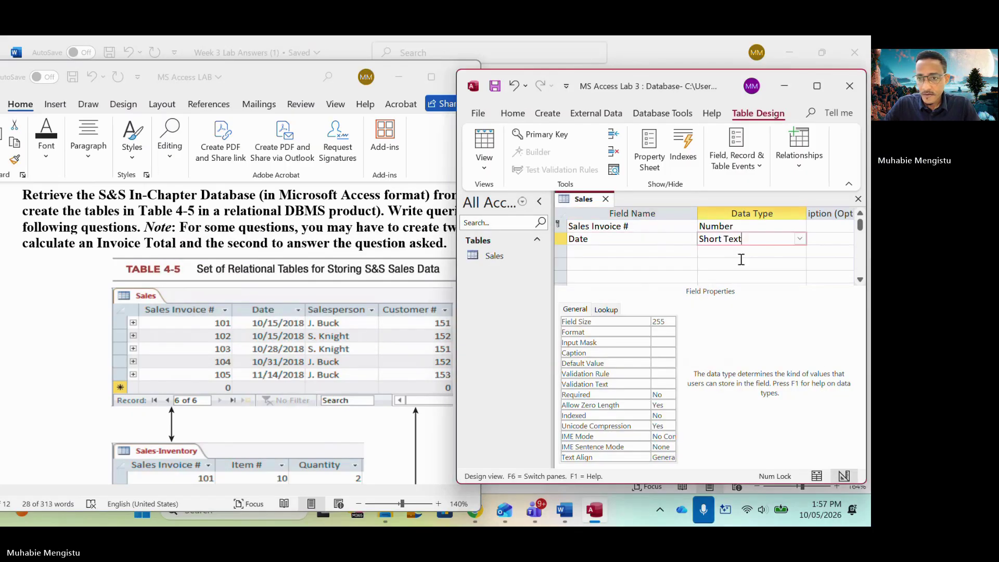
pyautogui.click(800, 238)
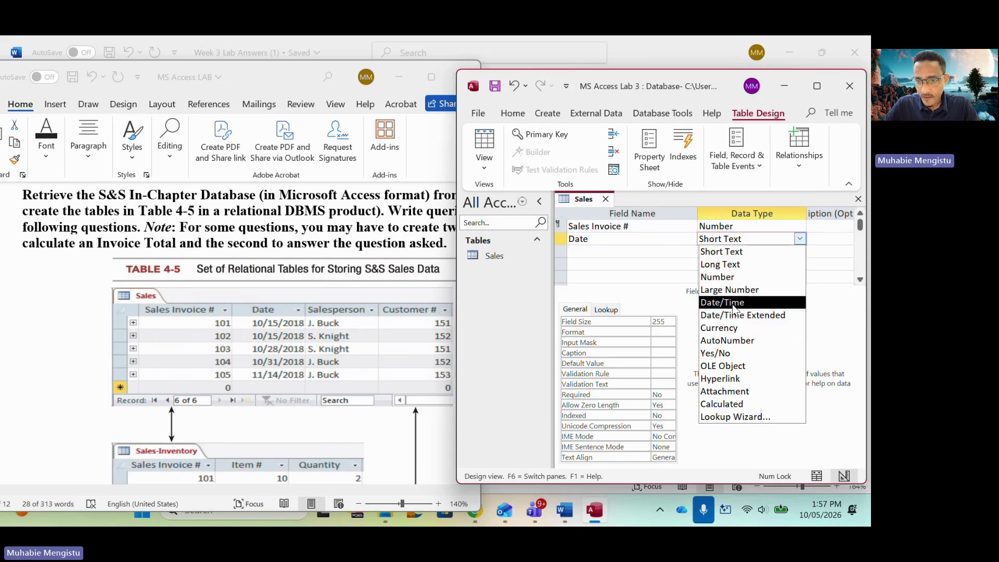
pyautogui.click(724, 302)
# - Add a third field named Salesperson with the Short Text data type
pyautogui.click(630, 251)
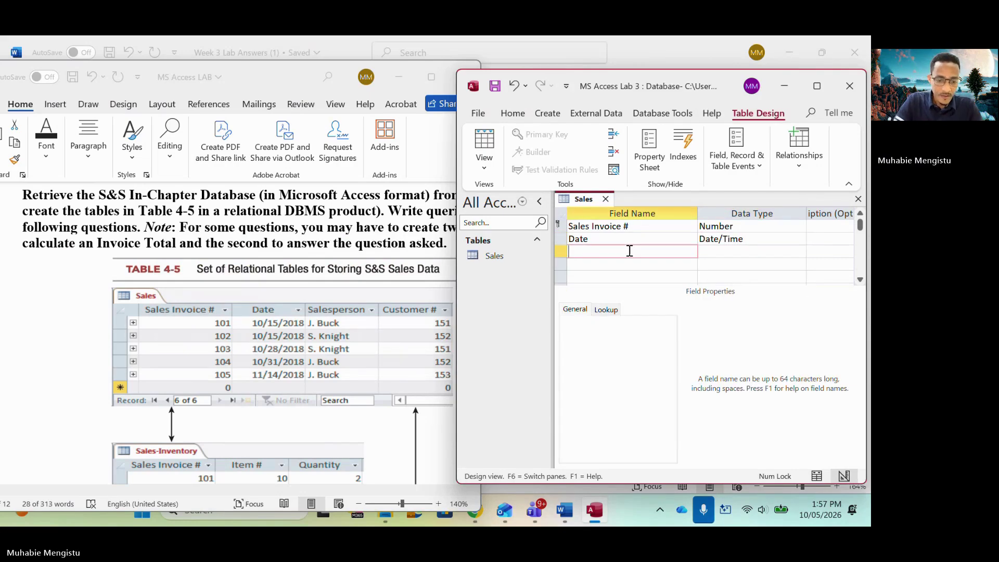
pyautogui.write('Salesperson')
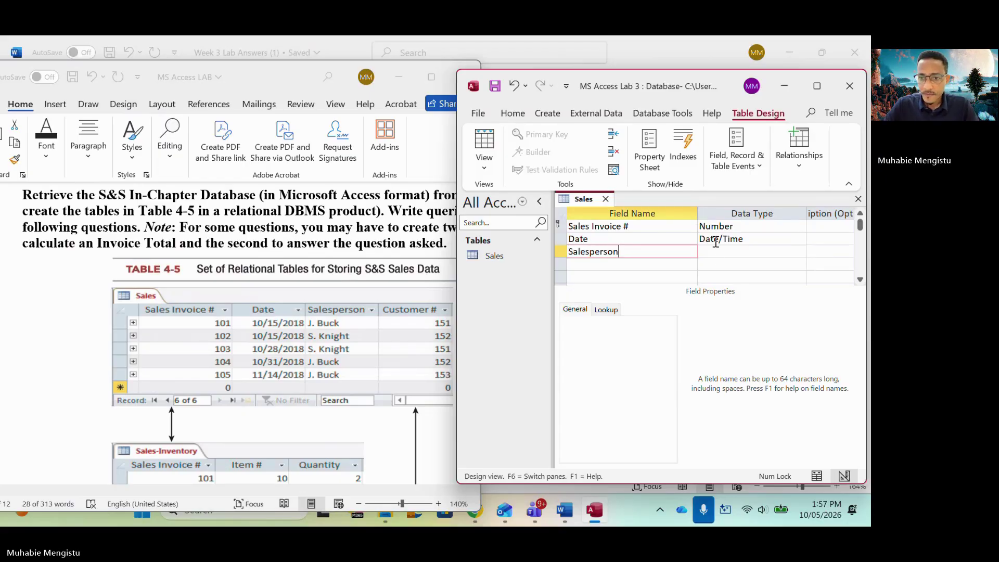
pyautogui.press('Tab')
# - Add a fourth field named Customer # with the Number data type
pyautogui.click(609, 265)
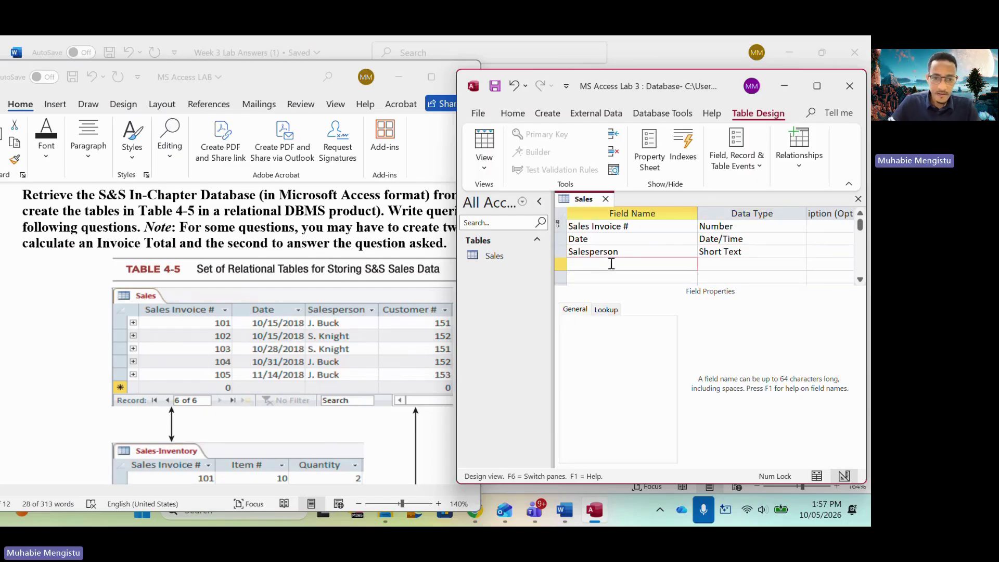
pyautogui.write('Customer #')
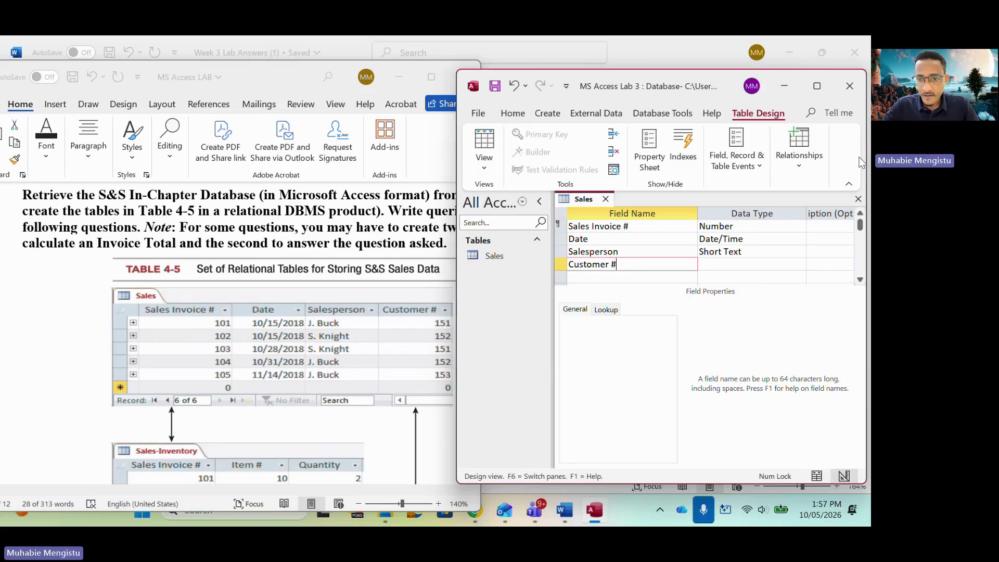
pyautogui.click(729, 265)
pyautogui.click(801, 264)
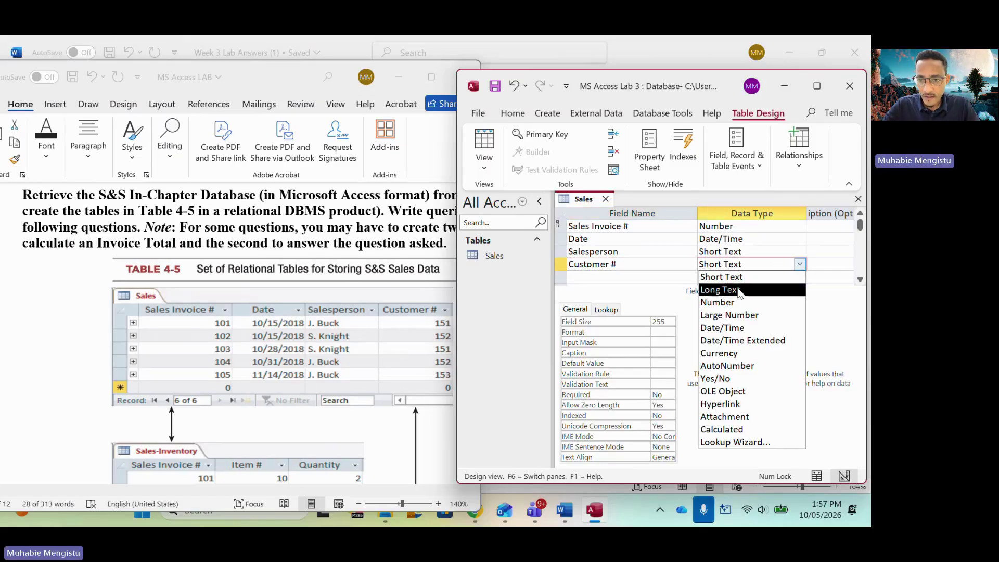
pyautogui.click(724, 301)
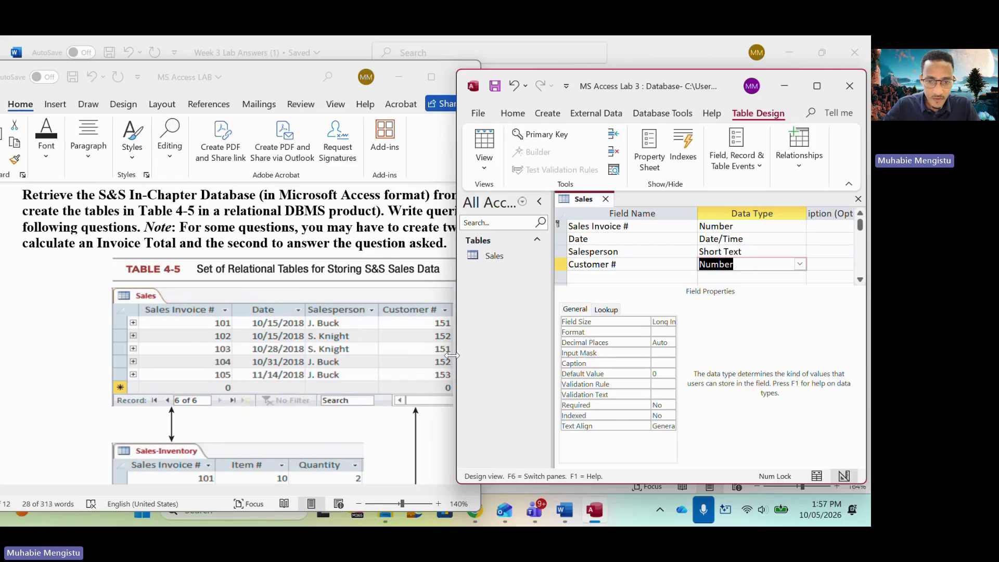
# - Switch the Sales table to Datasheet view, saving its design
pyautogui.click(425, 346)
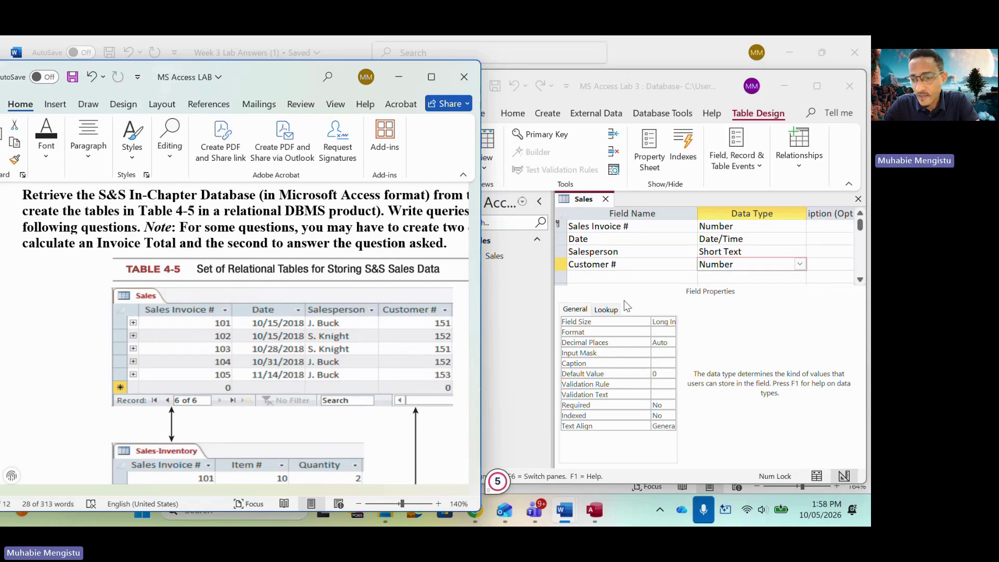
pyautogui.click(817, 478)
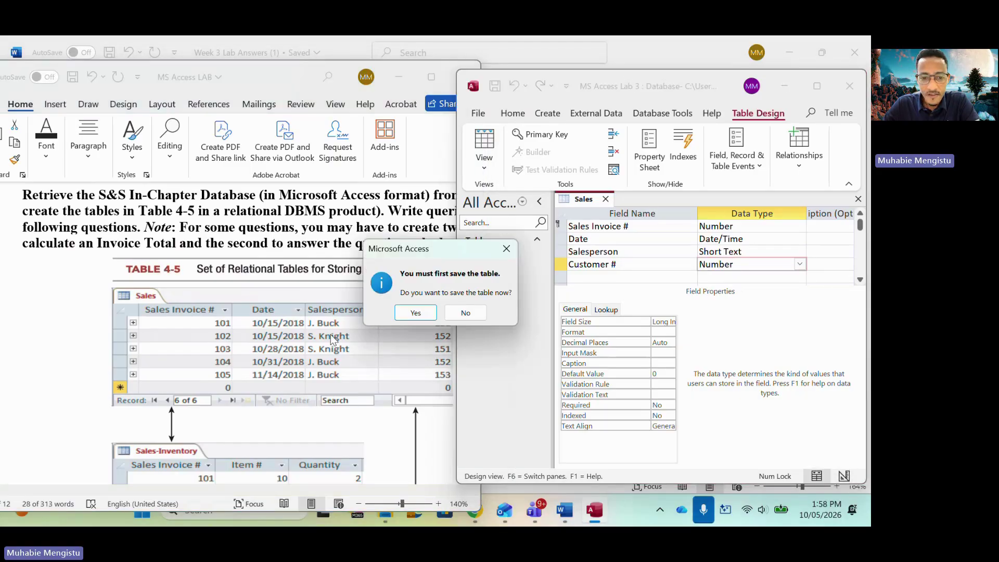
pyautogui.click(408, 315)
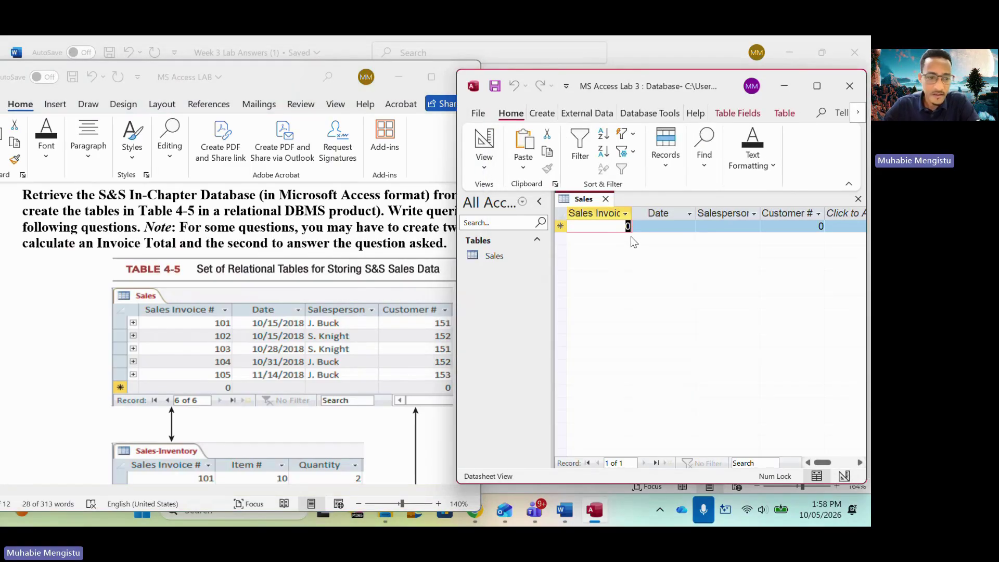
# - Enter the Sales Invoice # values 101, 102, 103, 104 and 105 in five new records
pyautogui.write('101')
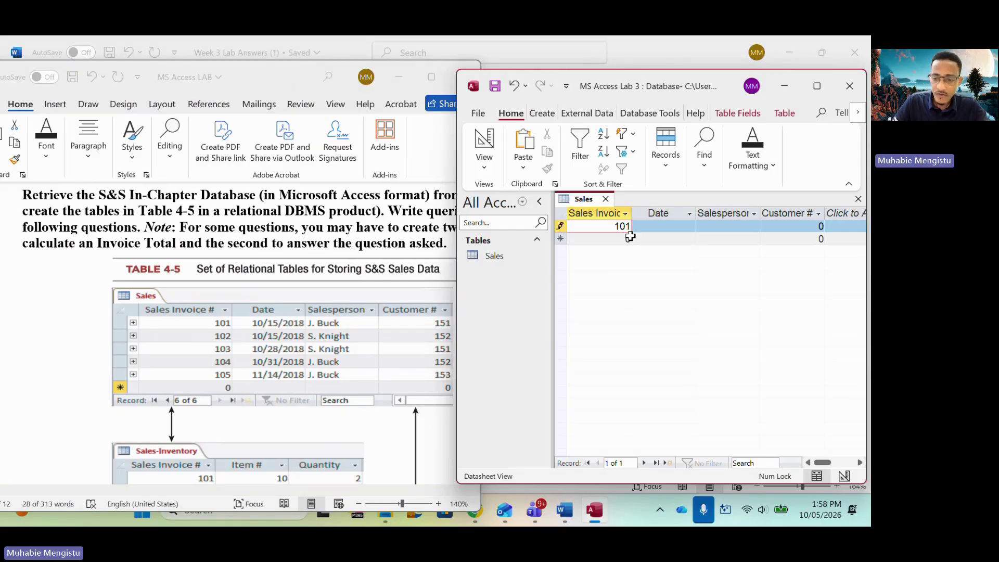
pyautogui.click(630, 237)
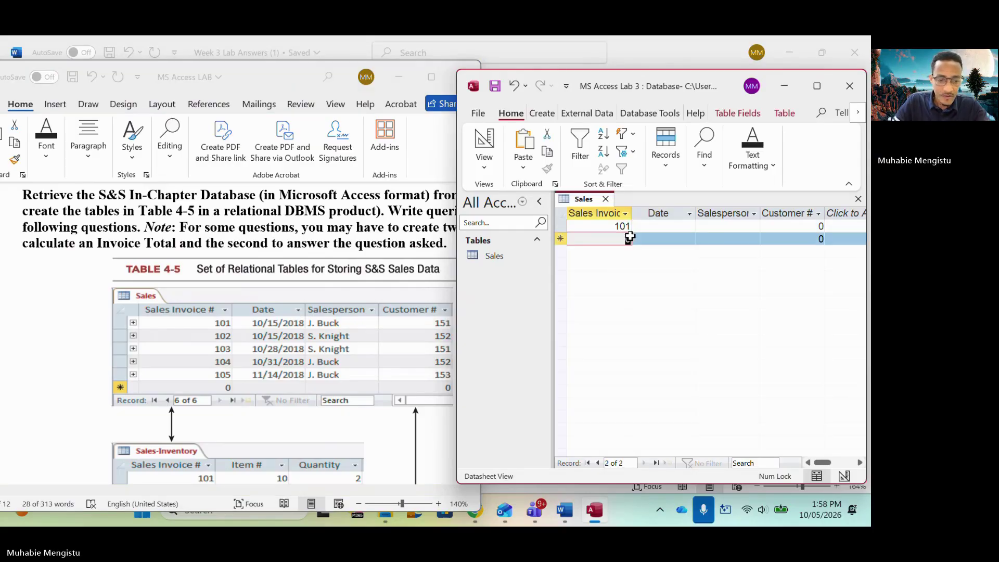
pyautogui.write('102')
pyautogui.press('Down')
pyautogui.write('103')
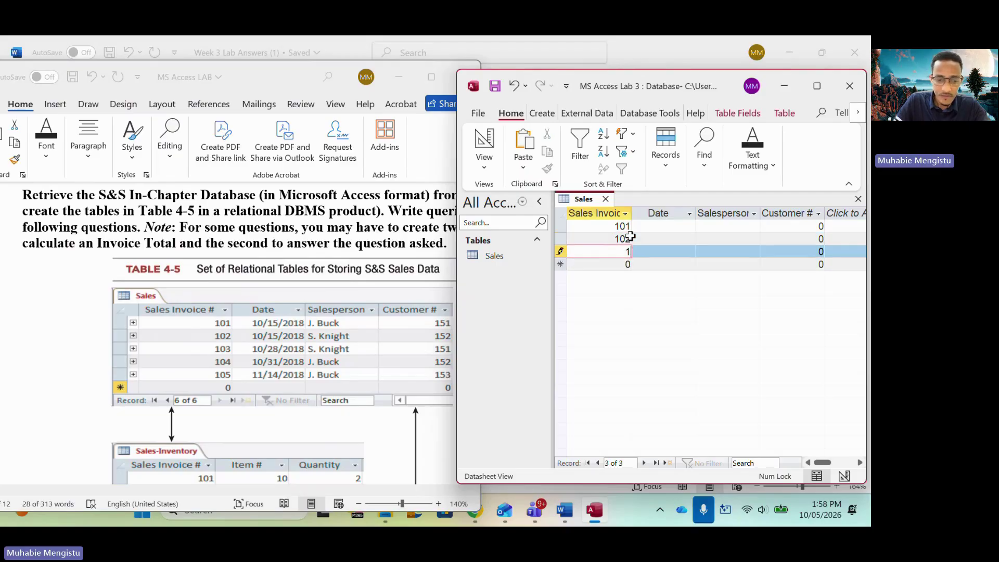
pyautogui.press('Down')
pyautogui.write('10')
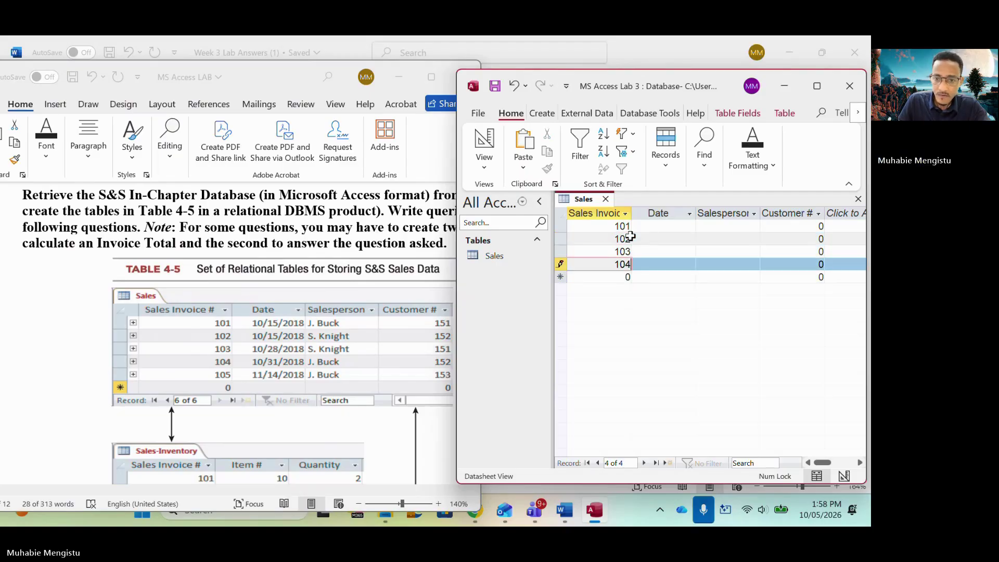
pyautogui.write('4')
pyautogui.press('Down')
pyautogui.write('105')
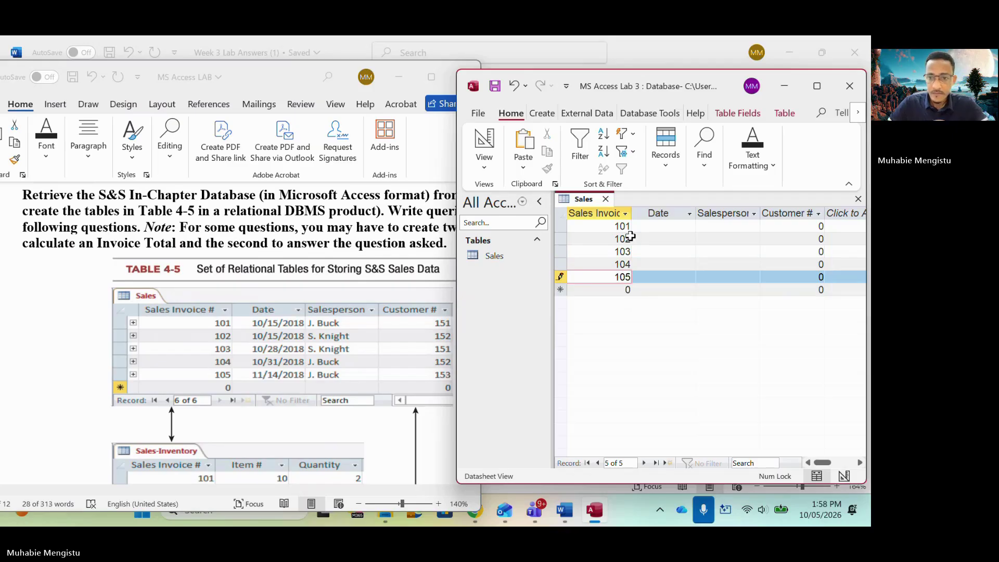
pyautogui.click(680, 227)
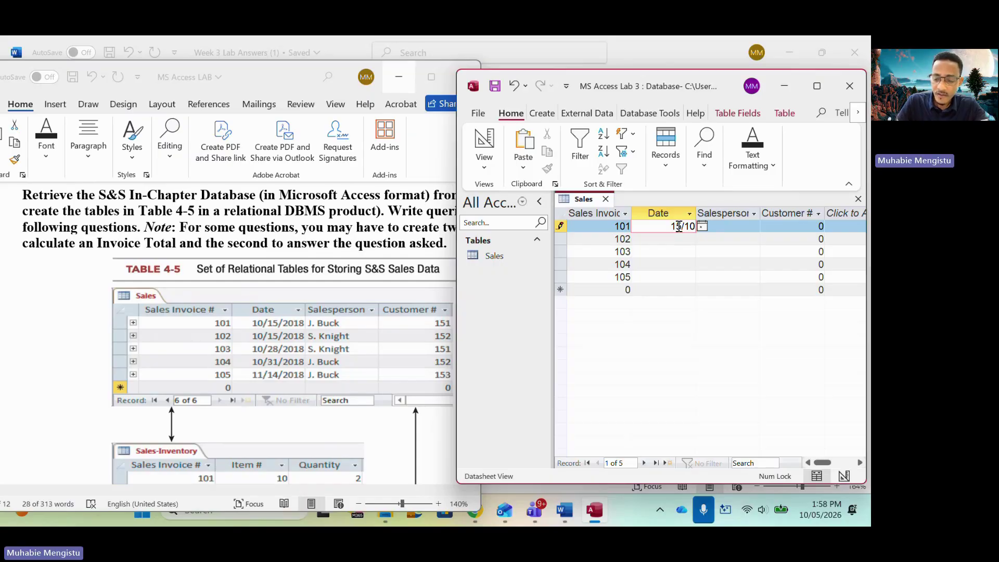
pyautogui.write('/2018')
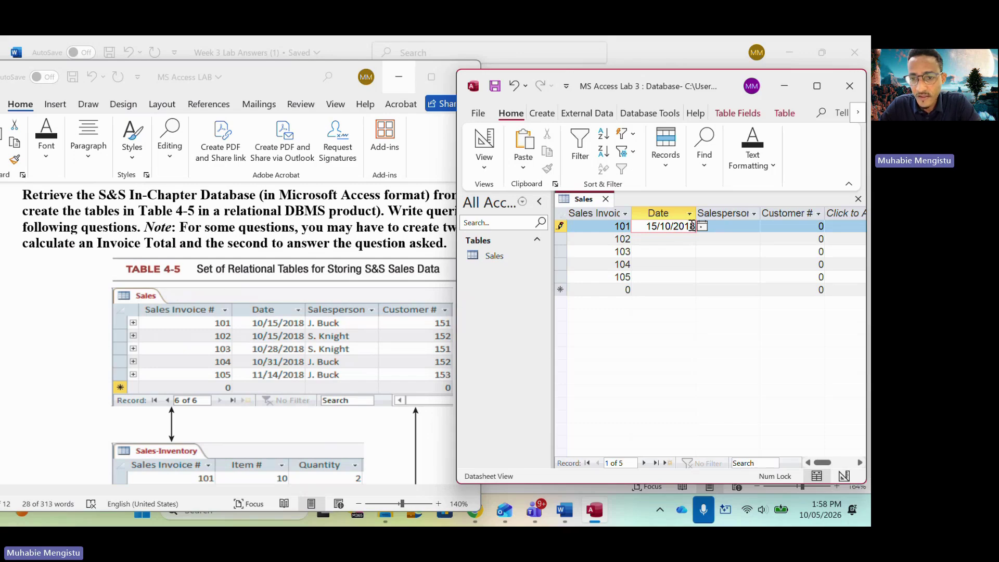
pyautogui.click(646, 227)
pyautogui.write('Answer a-c')
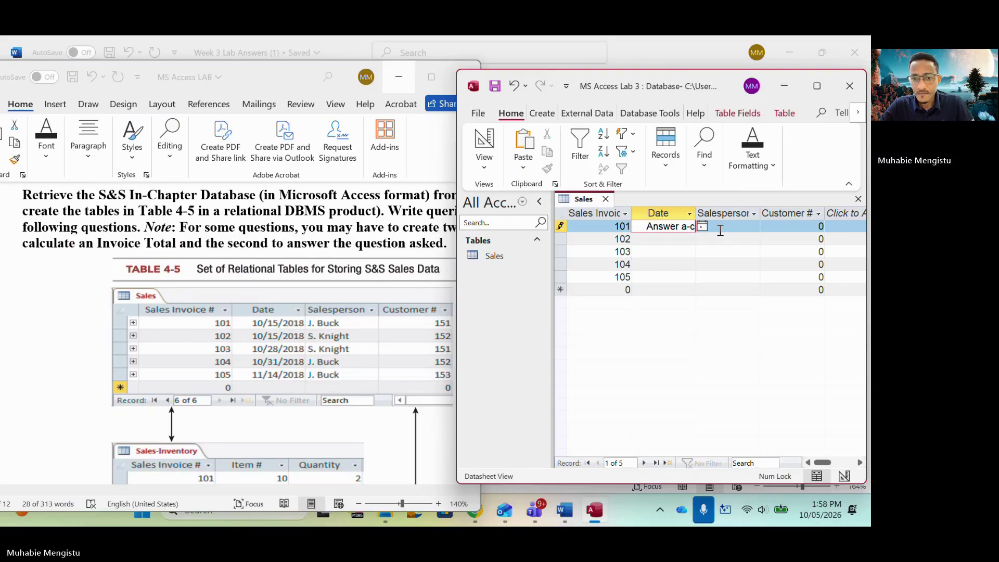
pyautogui.doubleClick(667, 227)
pyautogui.press('BackSpace')
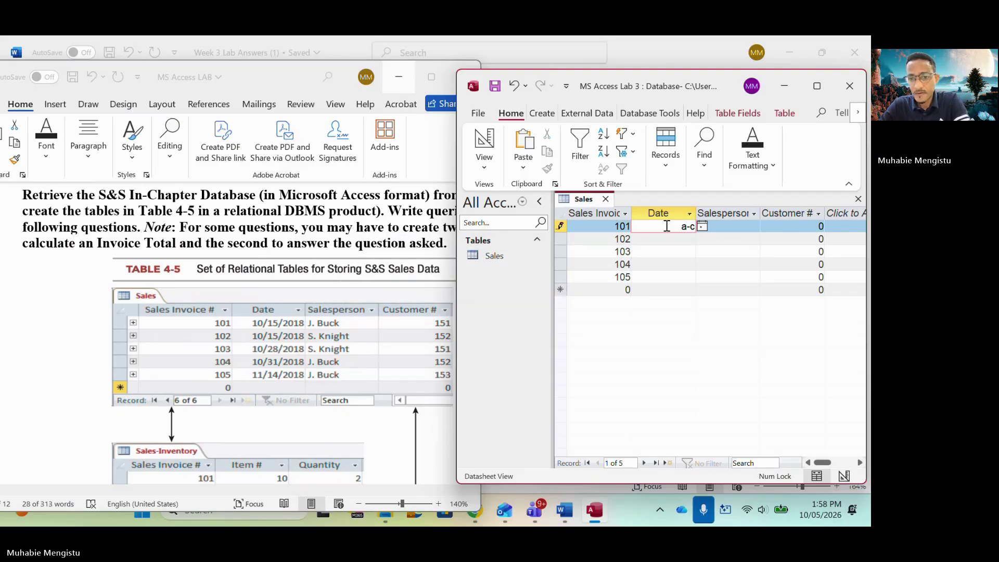
pyautogui.moveTo(679, 229); pyautogui.dragTo(750, 225)
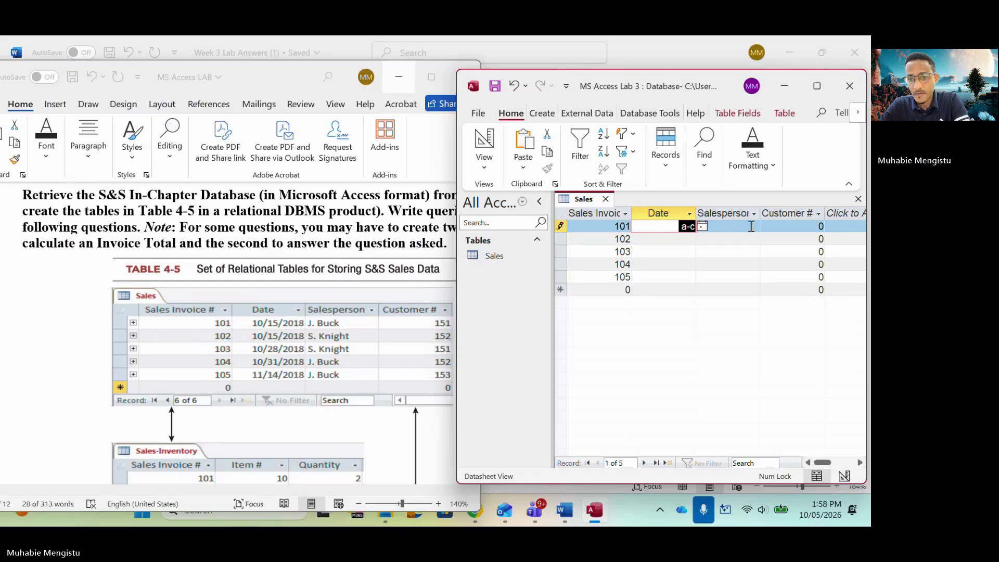
pyautogui.press('BackSpace')
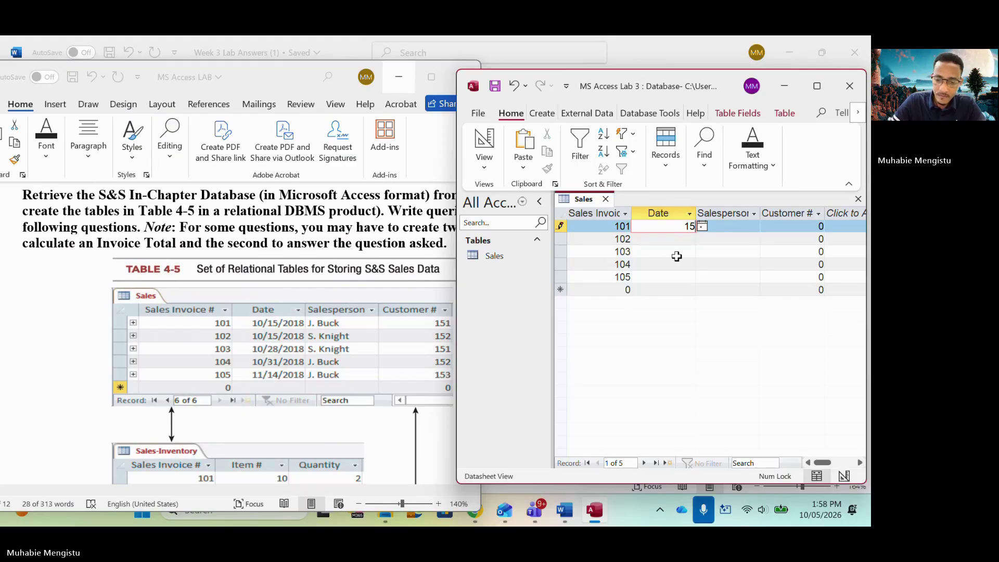
# - Set the Date of invoice 101 to 15/10/2018
pyautogui.write('15/10/2028')
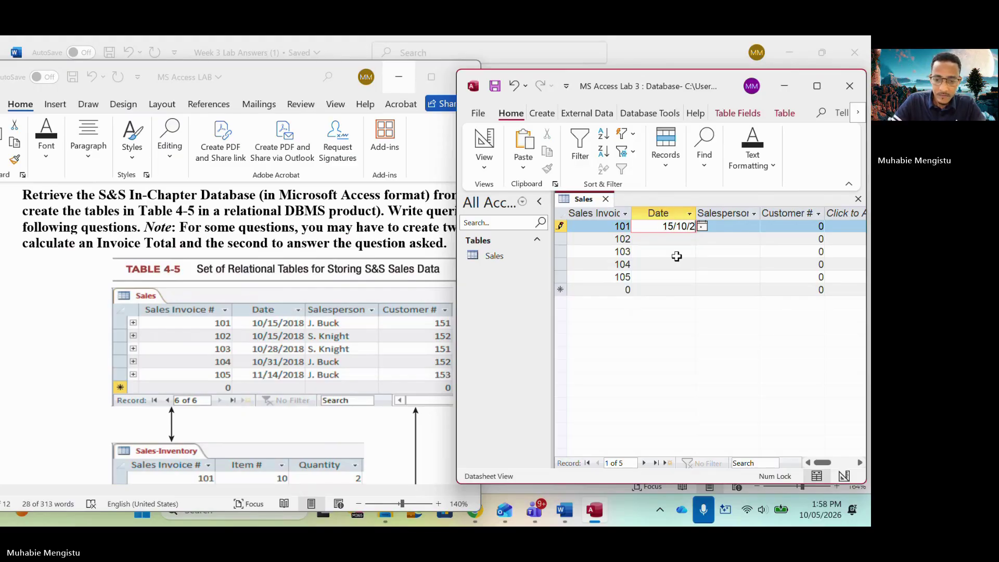
pyautogui.click(658, 240)
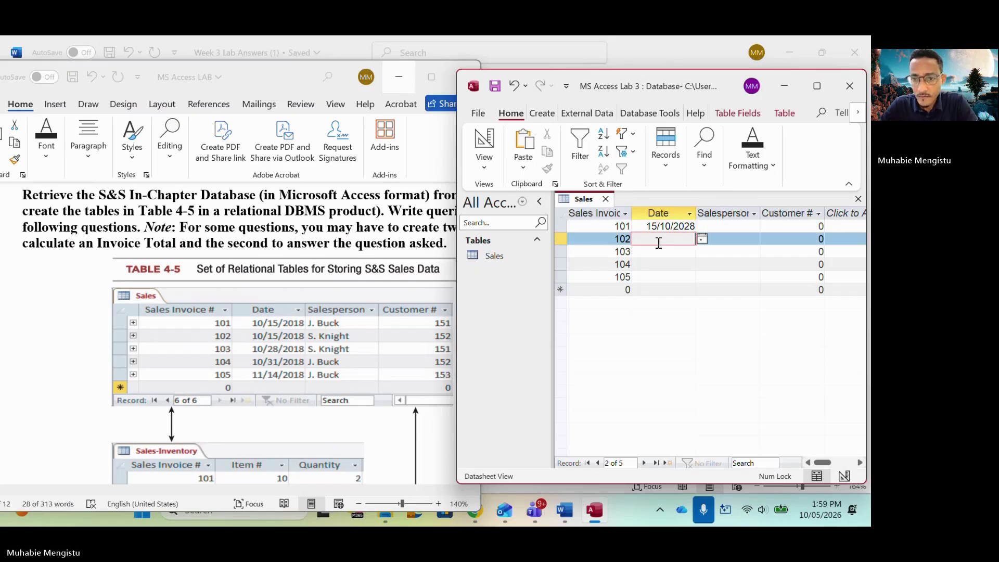
pyautogui.click(648, 226)
pyautogui.moveTo(648, 227); pyautogui.dragTo(717, 227)
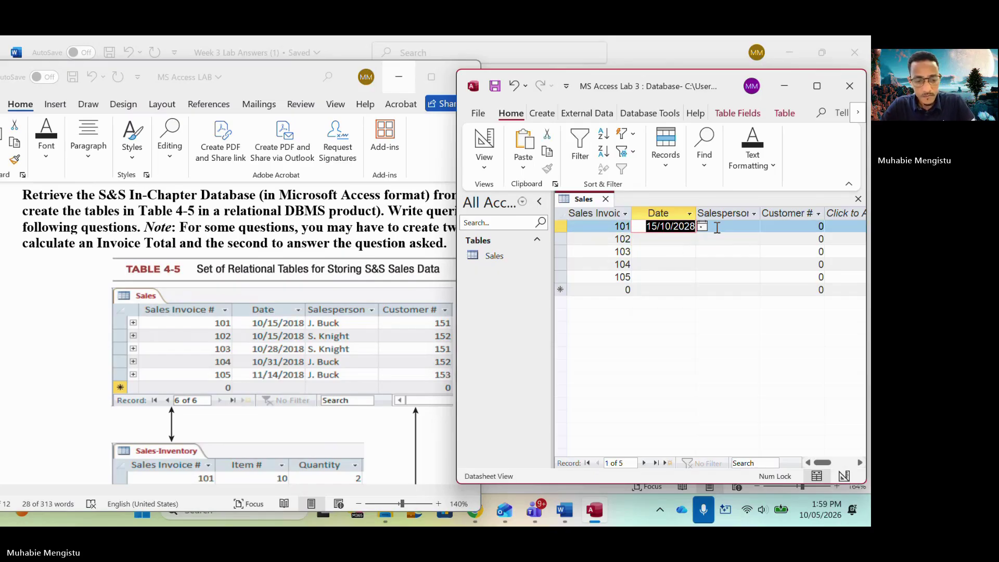
pyautogui.click(690, 227)
pyautogui.press('BackSpace')
pyautogui.write('1')
# - Copy the Date of invoice 101 into the records of invoices 102, 103, 104 and 105
pyautogui.moveTo(641, 227); pyautogui.dragTo(742, 233)
pyautogui.hotkey('ctrl', 'c')
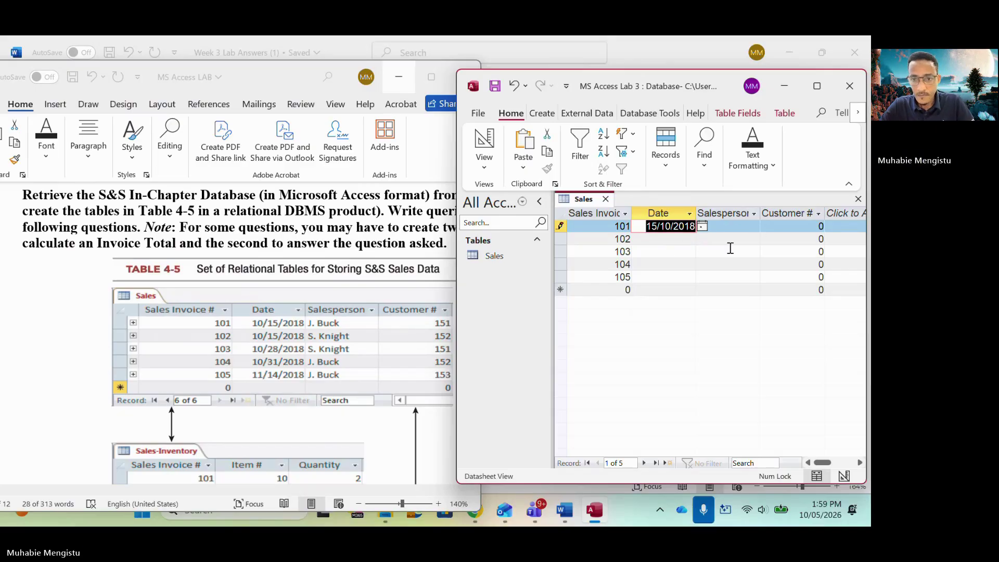
pyautogui.click(673, 239)
pyautogui.hotkey('ctrl', 'v')
pyautogui.click(667, 251)
pyautogui.hotkey('ctrl', 'v')
pyautogui.click(662, 265)
pyautogui.hotkey('ctrl', 'v')
pyautogui.click(659, 277)
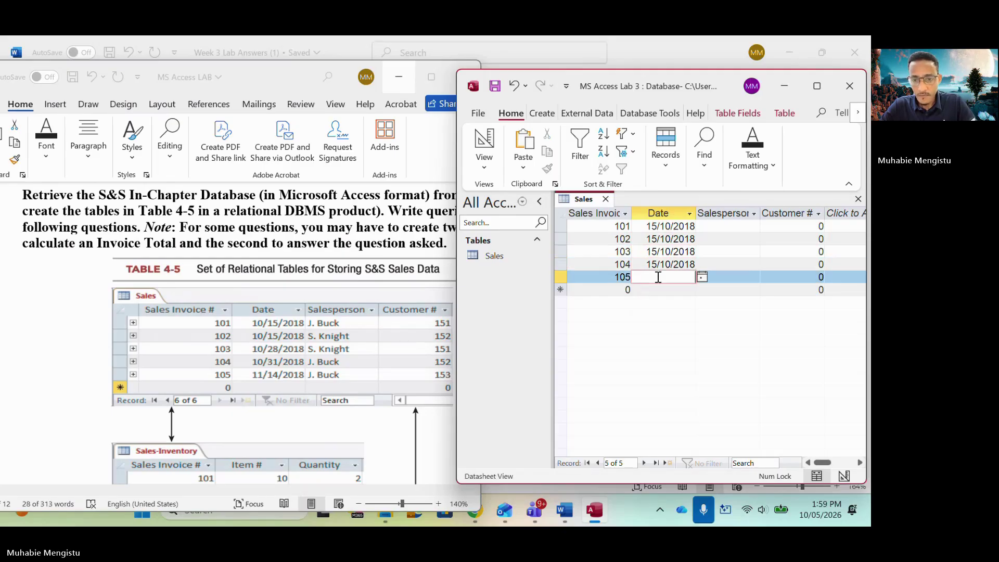
pyautogui.hotkey('ctrl', 'v')
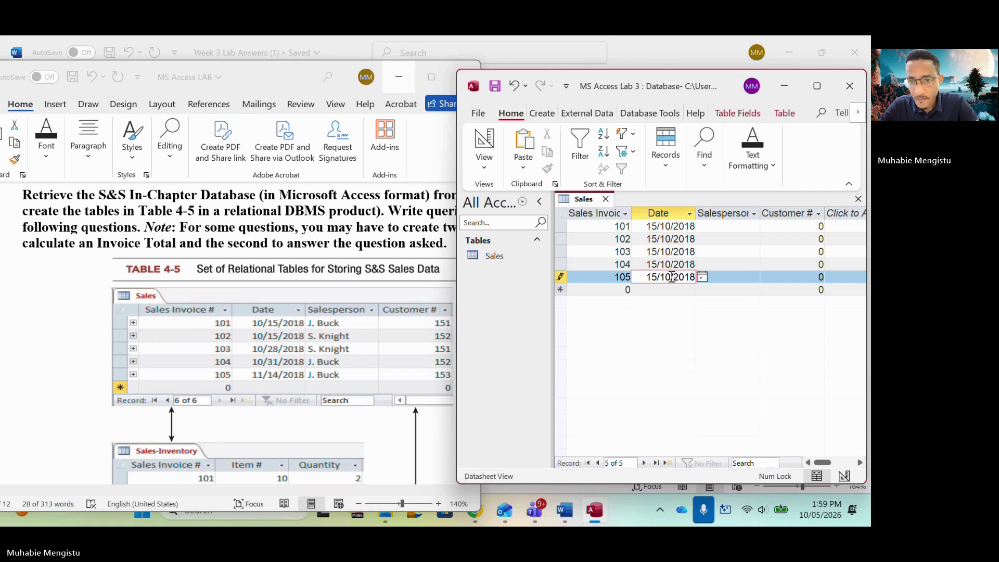
# - Change the Date of invoice 105 to 14/11/2018
pyautogui.press('BackSpace')
pyautogui.write('1')
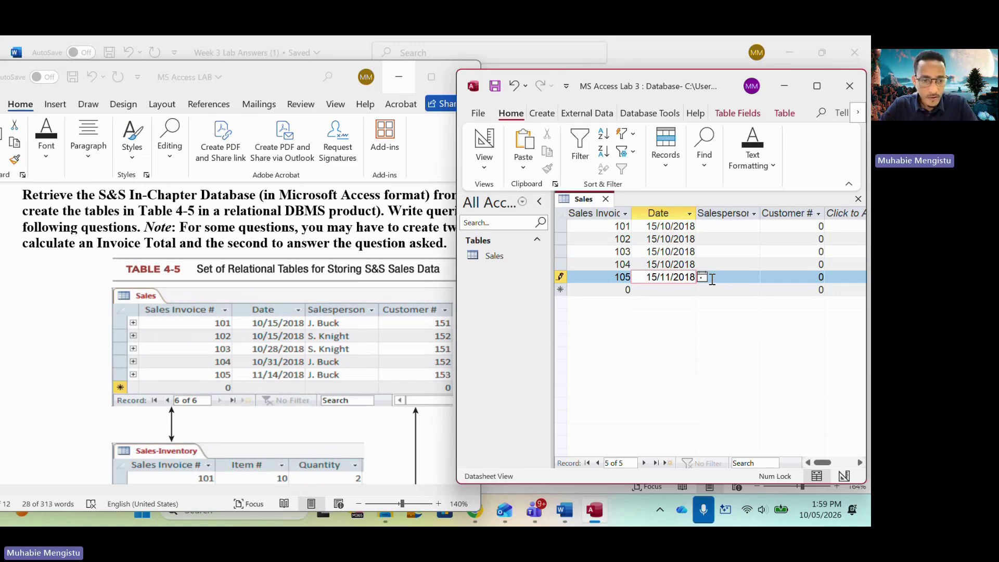
pyautogui.click(660, 279)
pyautogui.press('BackSpace')
pyautogui.write('4')
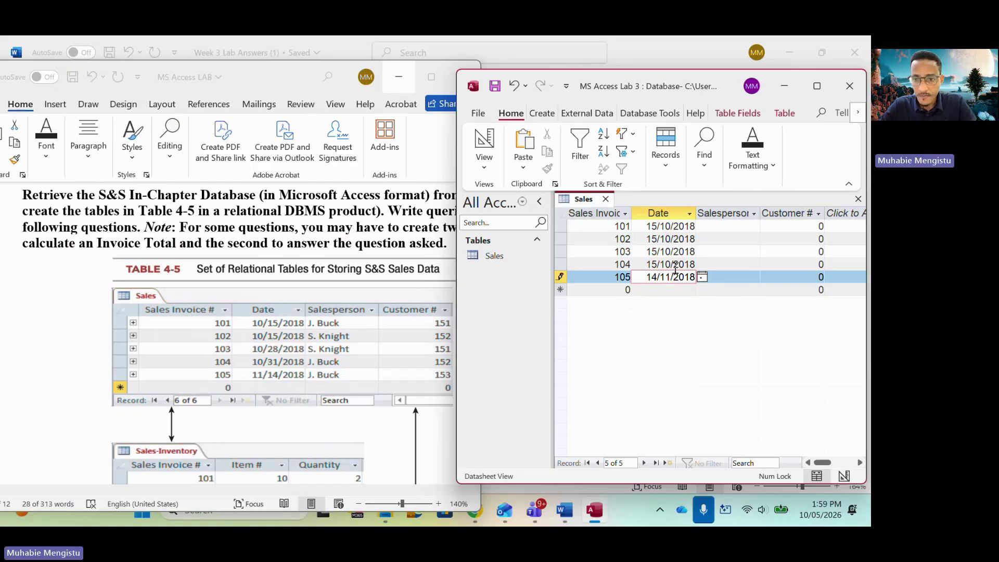
# - Change the Date of invoice 104 to 31/10/2018
pyautogui.click(675, 265)
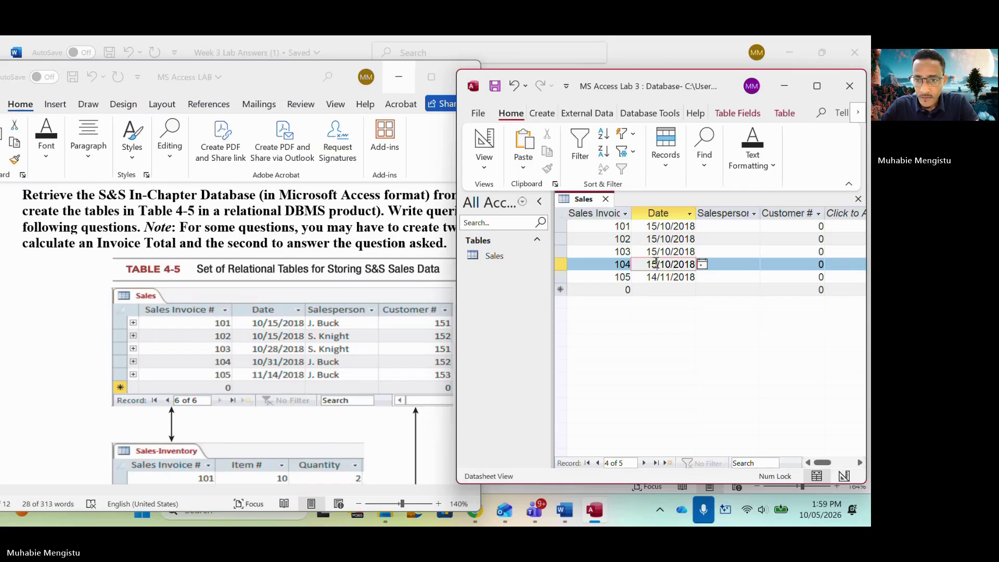
pyautogui.click(656, 264)
pyautogui.press('BackSpace')
pyautogui.press('BackSpace')
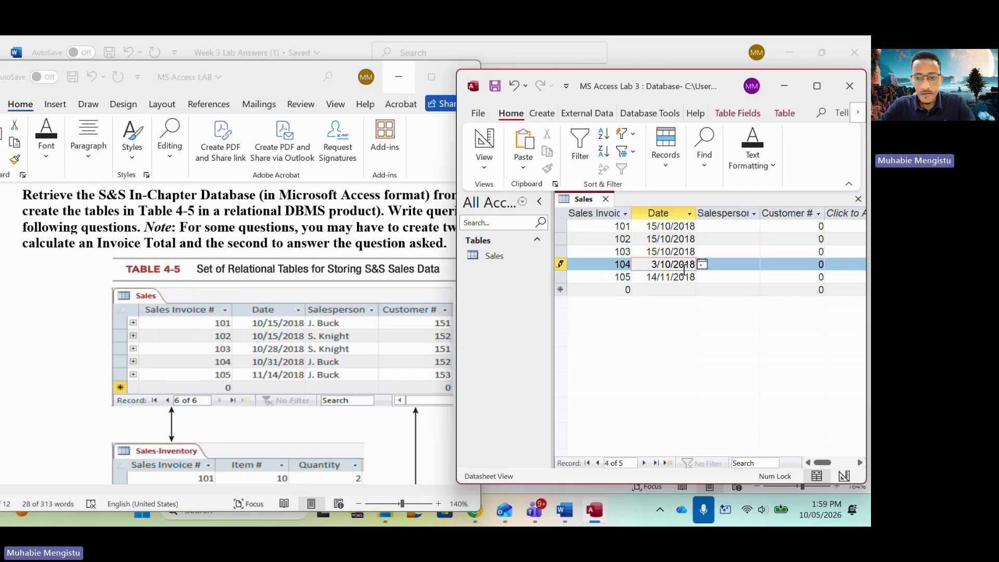
pyautogui.click(673, 281)
# - Change the Date of invoice 103 to 28/10/2018
pyautogui.click(657, 252)
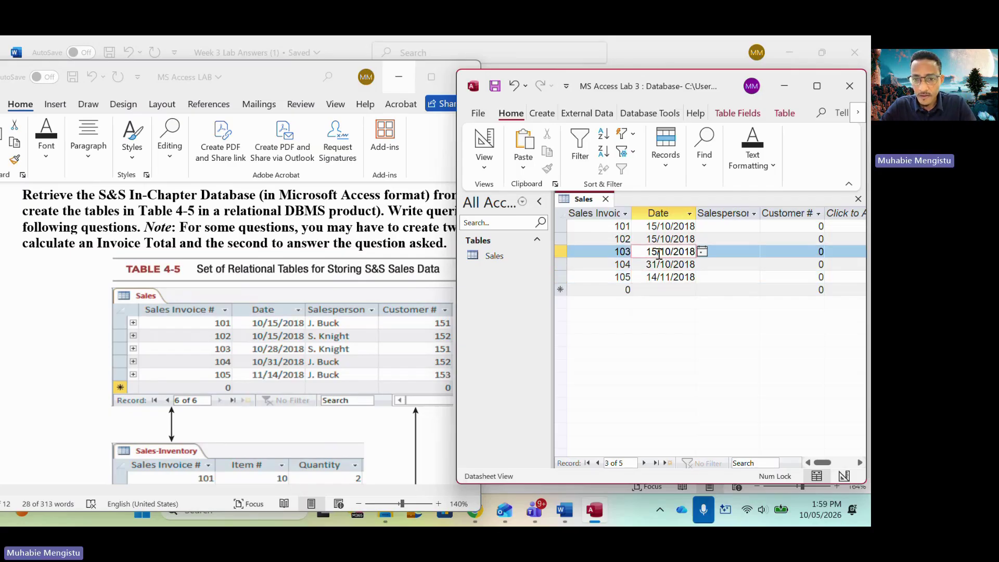
pyautogui.press('BackSpace')
pyautogui.write('28')
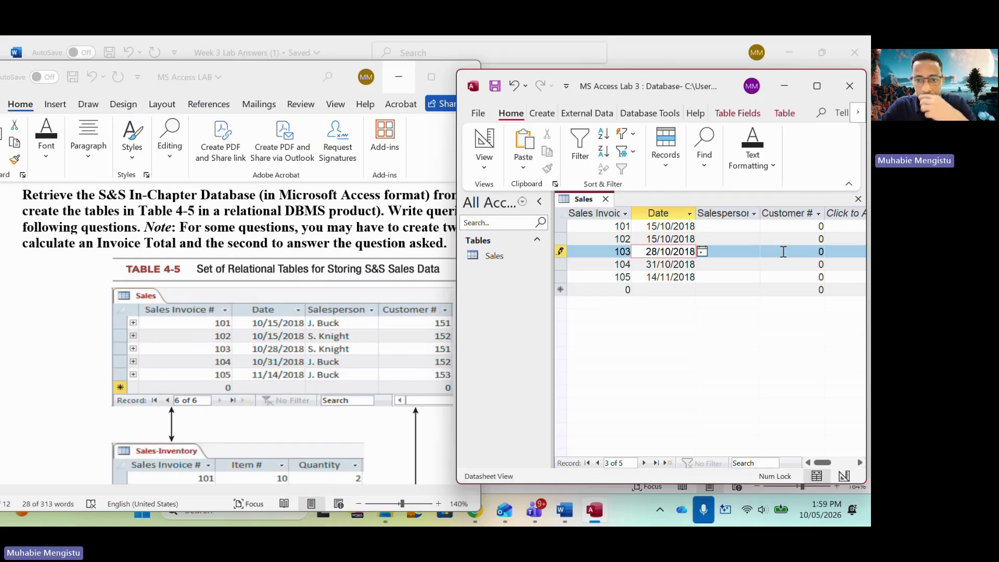
# - Enter the salesperson of invoice 101 from Table 4-5 and copy that name into the records of invoices 105 and 104
pyautogui.click(729, 226)
pyautogui.write('J')
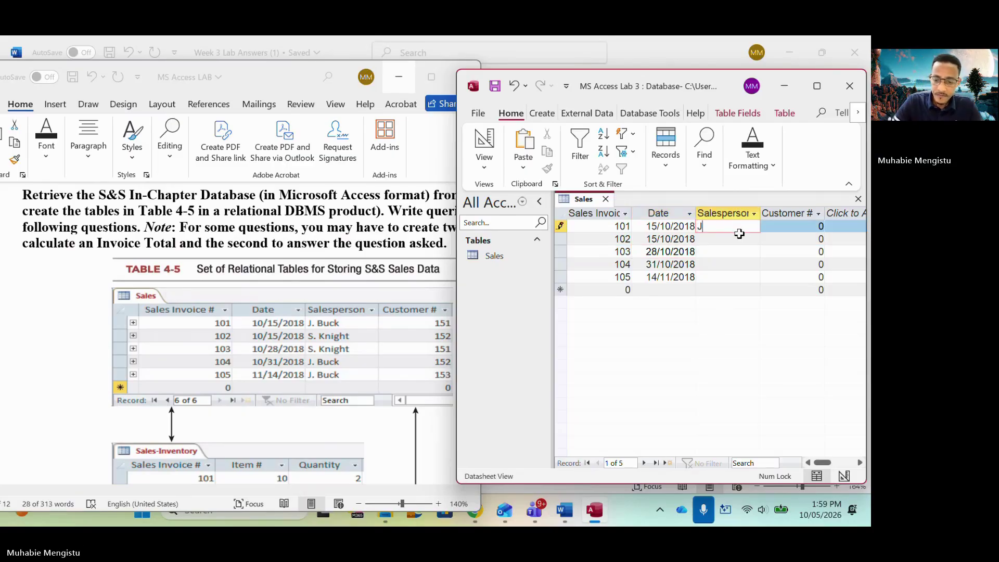
pyautogui.write('. Buck')
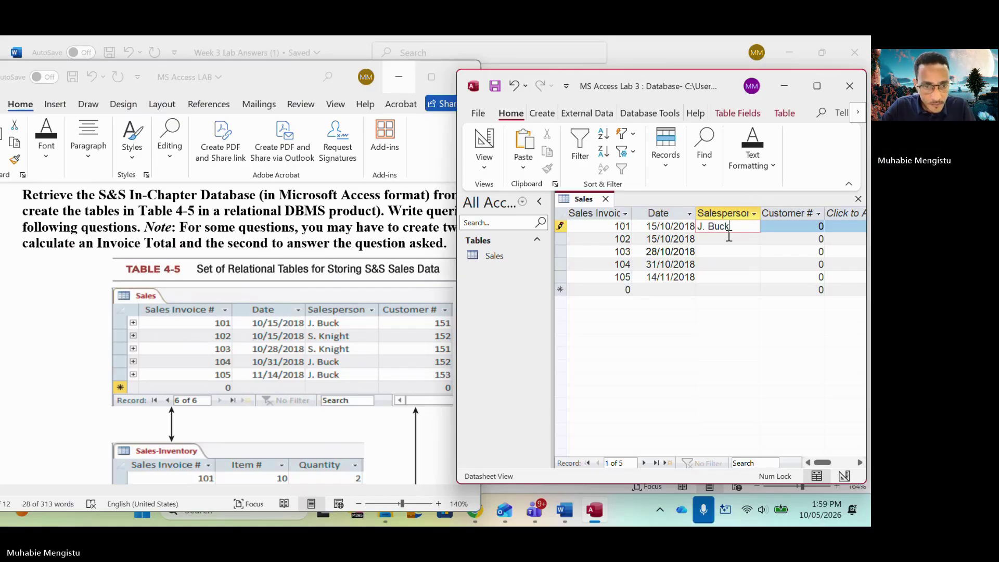
pyautogui.moveTo(739, 228); pyautogui.dragTo(624, 225)
pyautogui.hotkey('ctrl', 'c')
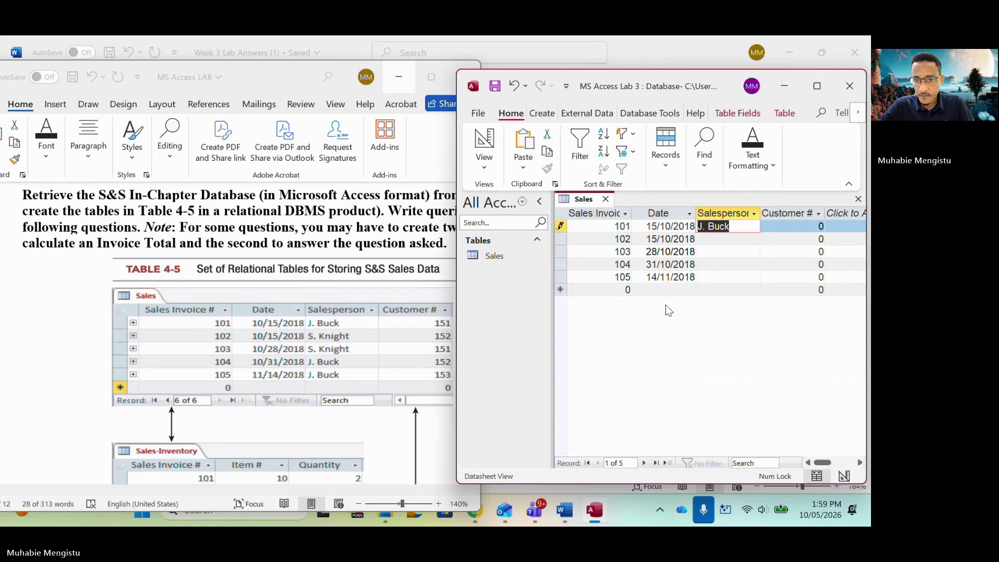
pyautogui.click(726, 280)
pyautogui.hotkey('ctrl', 'v')
pyautogui.click(724, 265)
pyautogui.hotkey('ctrl', 'v')
# - Enter the salesperson of invoice 102 from Table 4-5 and copy that name into the record of invoice 103
pyautogui.click(717, 243)
pyautogui.write('S. Knigh')
pyautogui.moveTo(740, 239); pyautogui.dragTo(612, 235)
pyautogui.hotkey('ctrl', 'c')
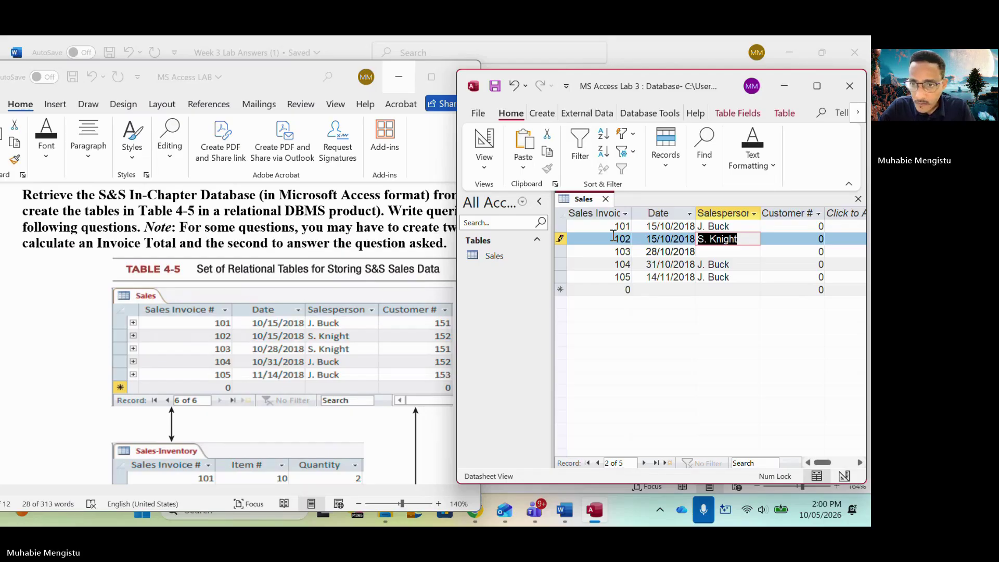
pyautogui.click(725, 252)
pyautogui.hotkey('ctrl', 'v')
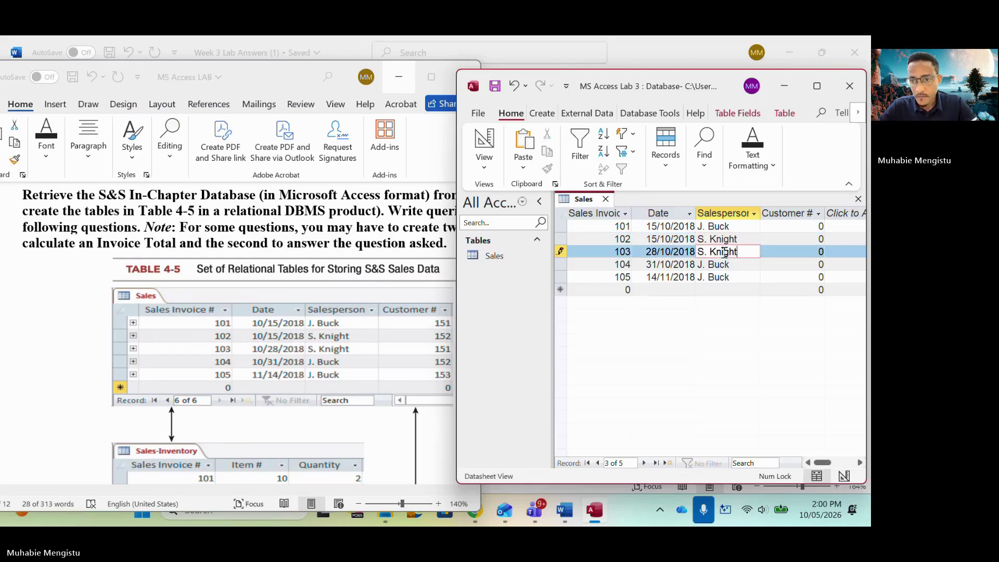
# - Fill in the Customer # of invoices 101 to 105 with the values given in the Sales table of Table 4-5
pyautogui.click(791, 214)
pyautogui.click(791, 226)
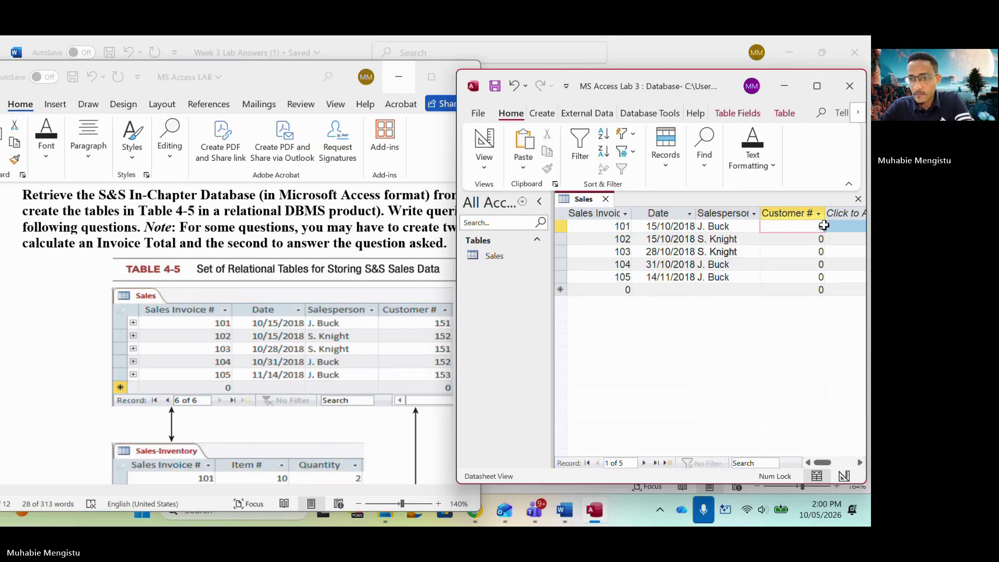
pyautogui.write('15')
pyautogui.press('Down')
pyautogui.write('152')
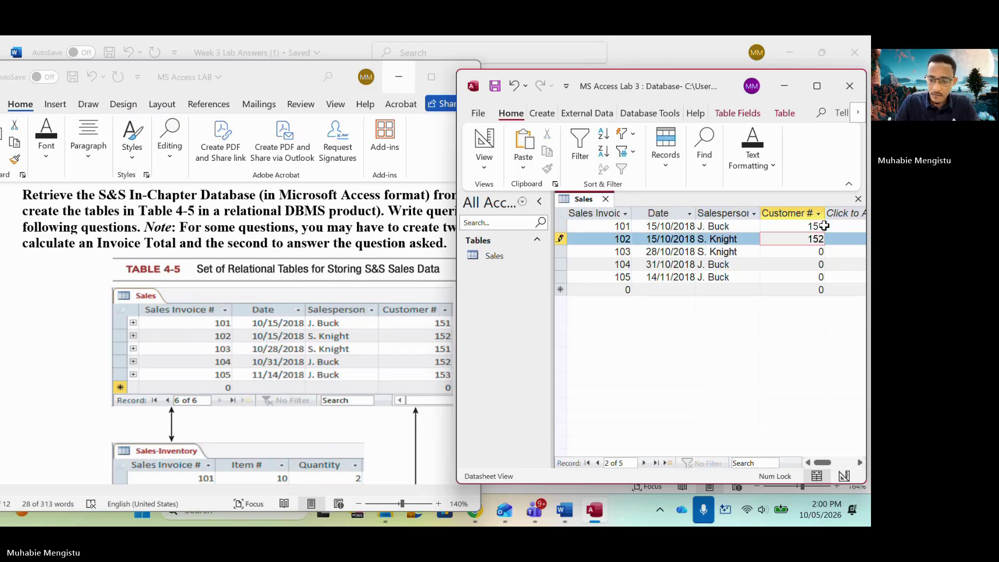
pyautogui.press('Down')
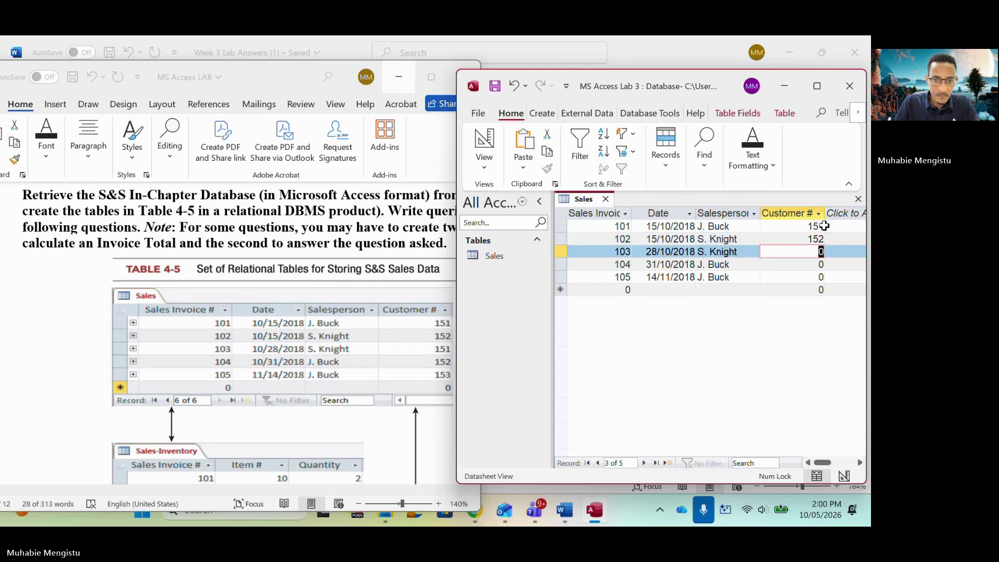
pyautogui.write('151')
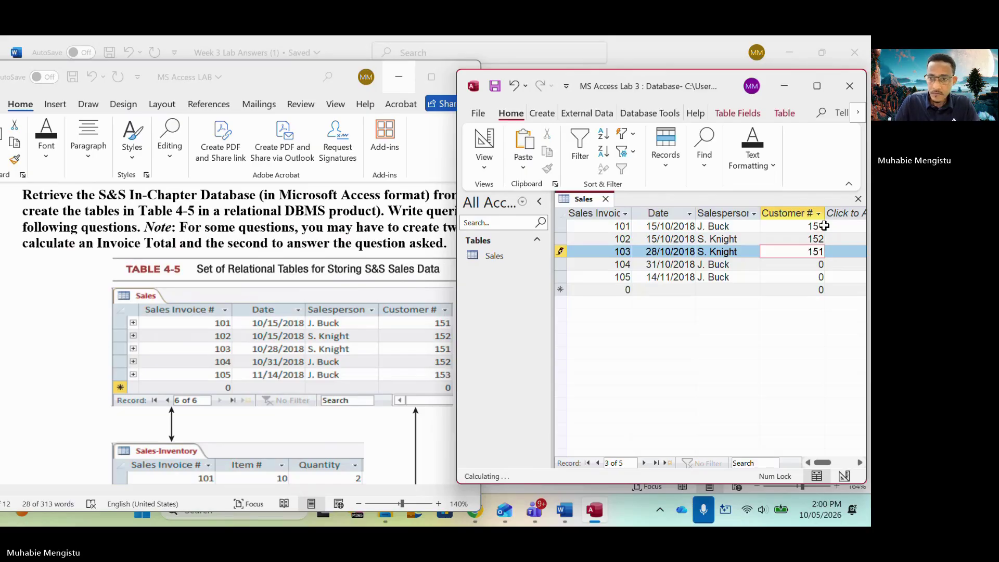
pyautogui.press('Down')
pyautogui.write('152')
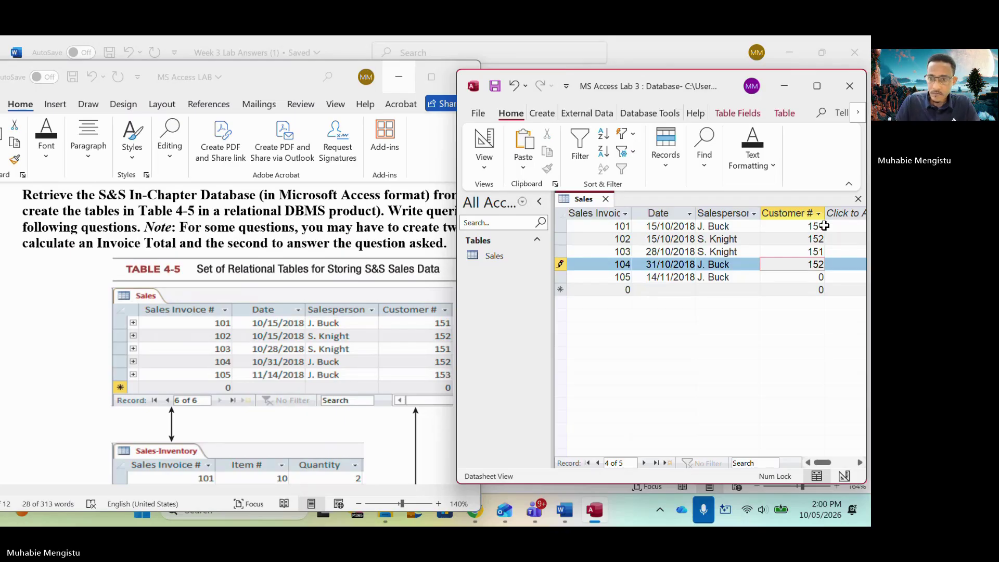
pyautogui.press('Down')
pyautogui.write('153')
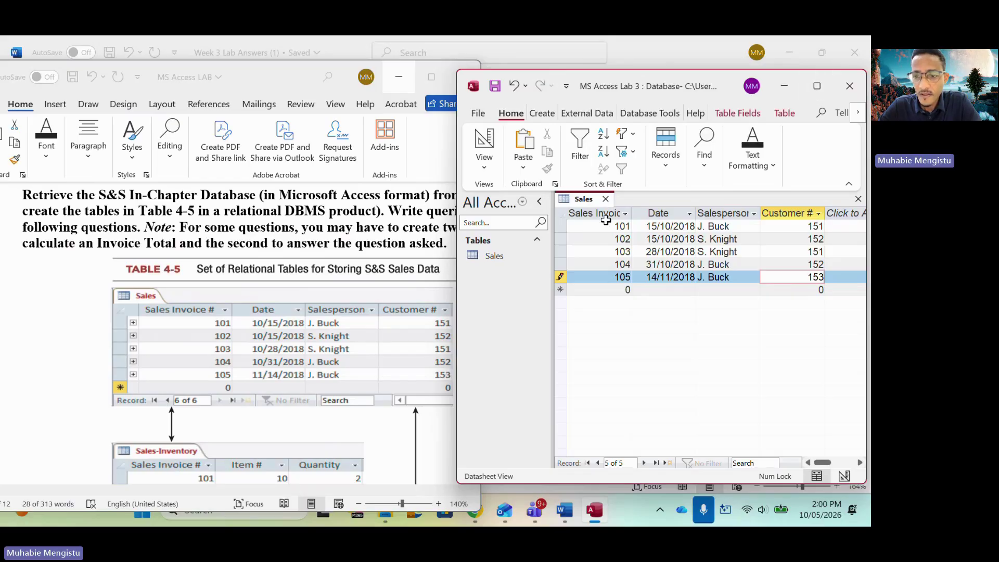
# - Review the Sales table's field names and data types in Design view, especially Customer #, and return to the datasheet
pyautogui.click(845, 475)
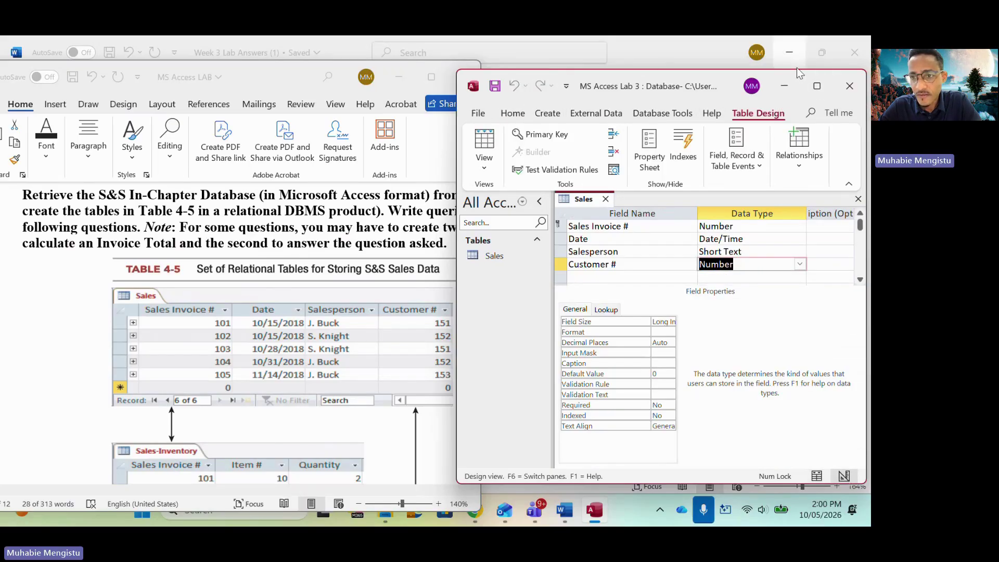
pyautogui.click(817, 86)
pyautogui.click(294, 230)
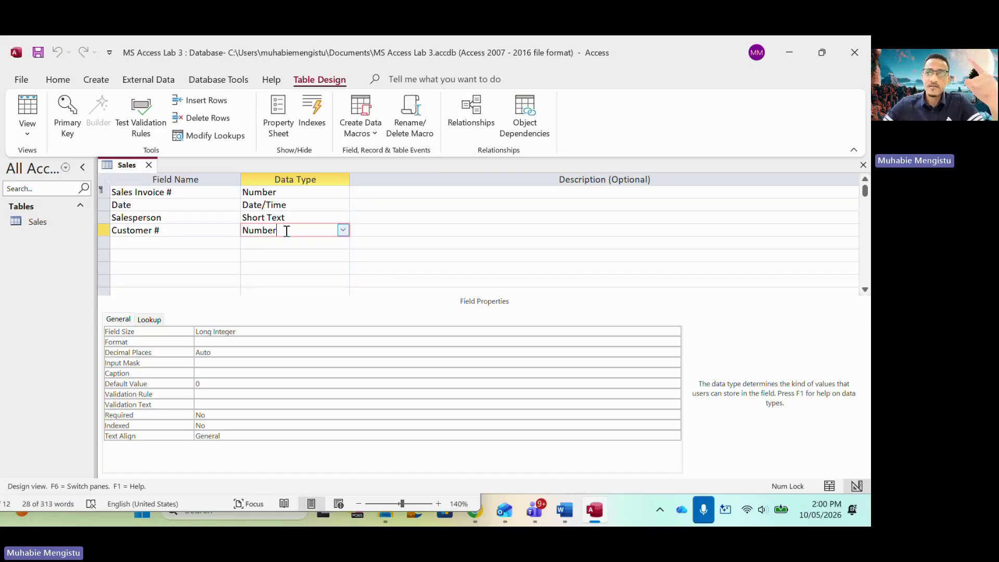
pyautogui.click(166, 230)
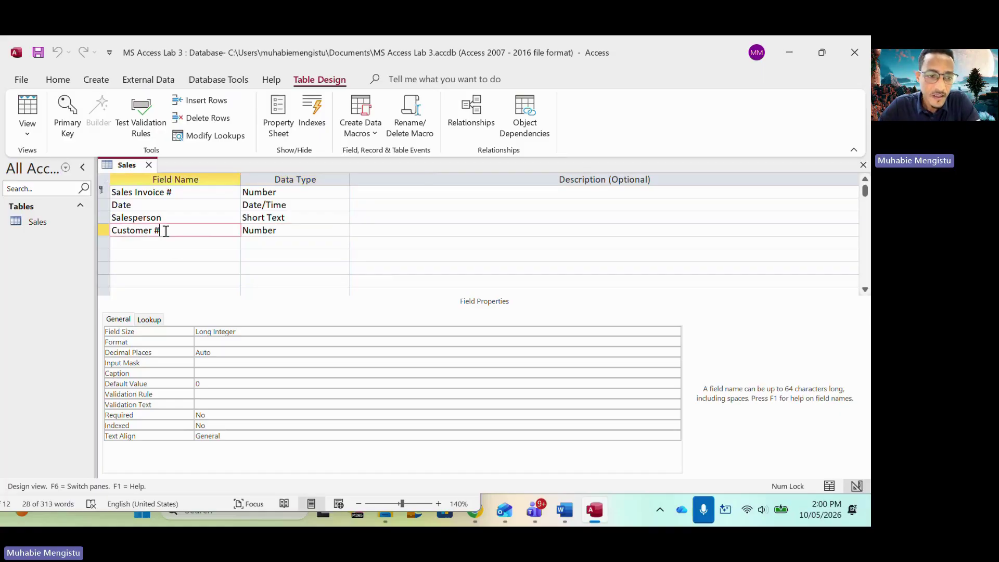
pyautogui.moveTo(111, 231); pyautogui.dragTo(169, 231)
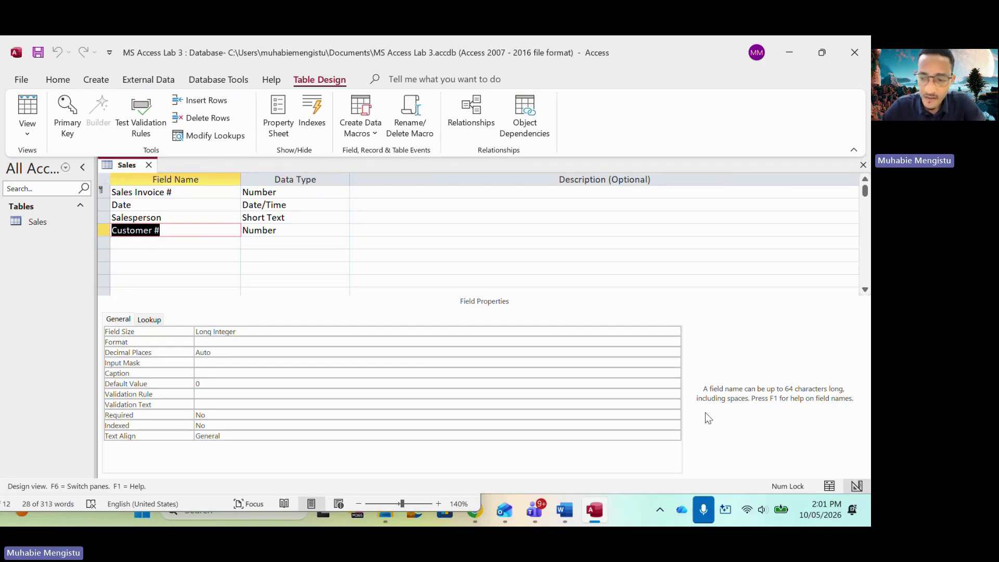
pyautogui.click(830, 486)
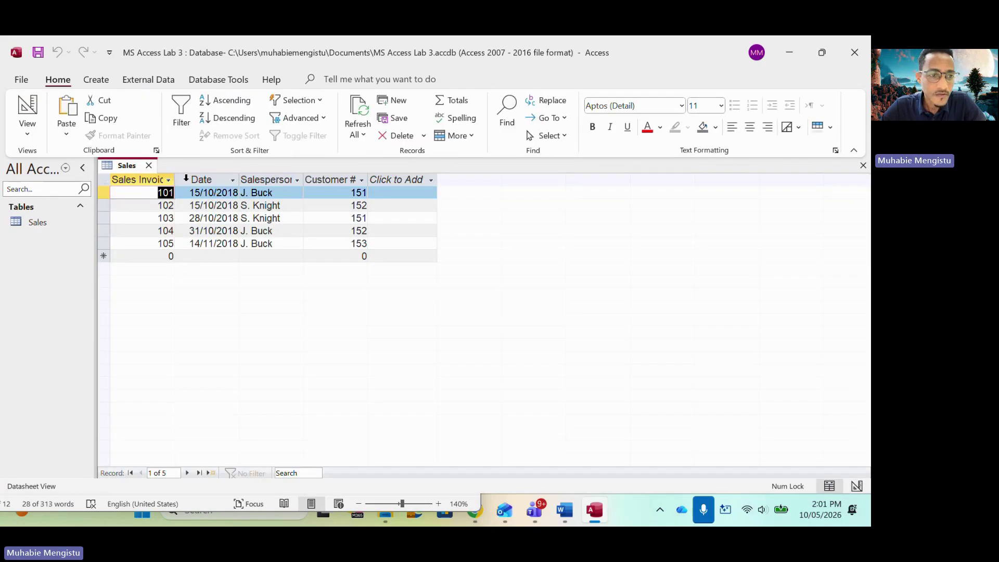
# - Create a new table and save it under the name Sales-Inventory
pyautogui.click(98, 79)
pyautogui.click(82, 113)
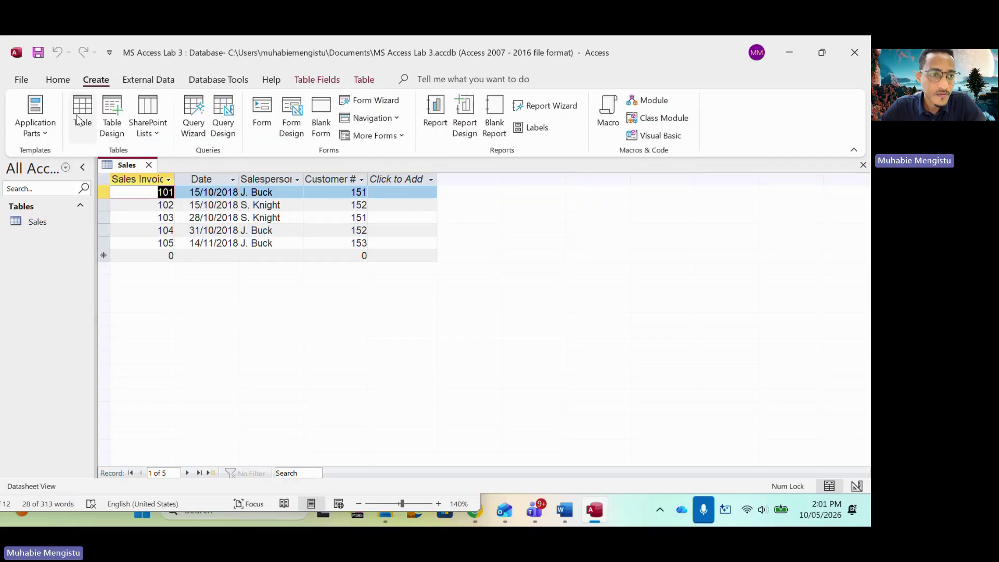
pyautogui.rightClick(189, 168)
pyautogui.click(217, 179)
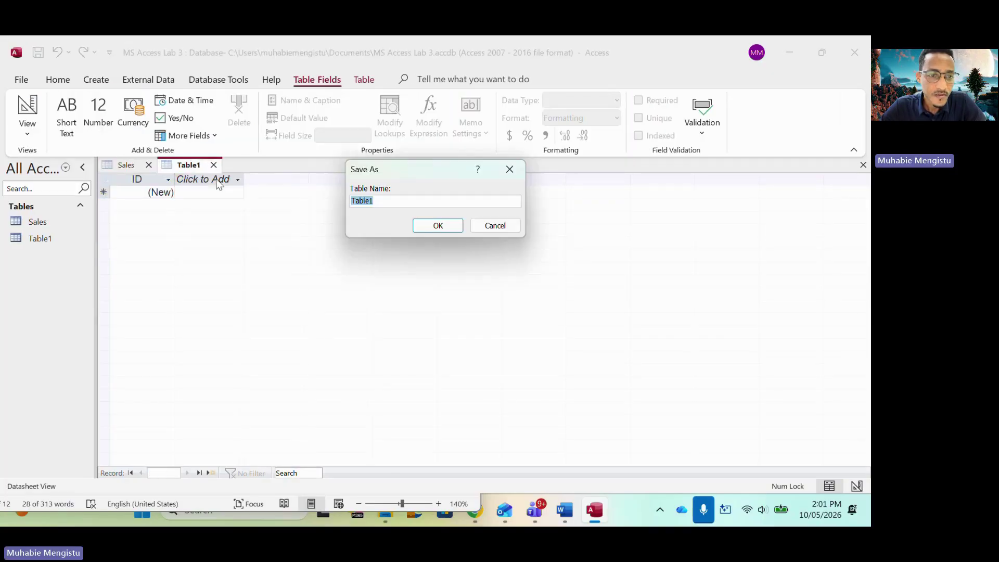
pyautogui.write('Sal')
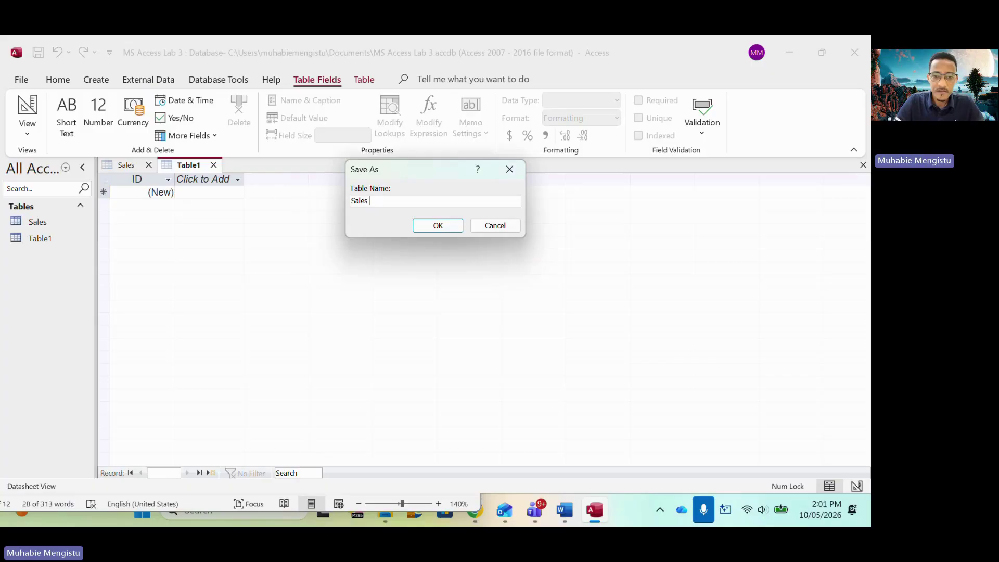
pyautogui.write('es-Inventory')
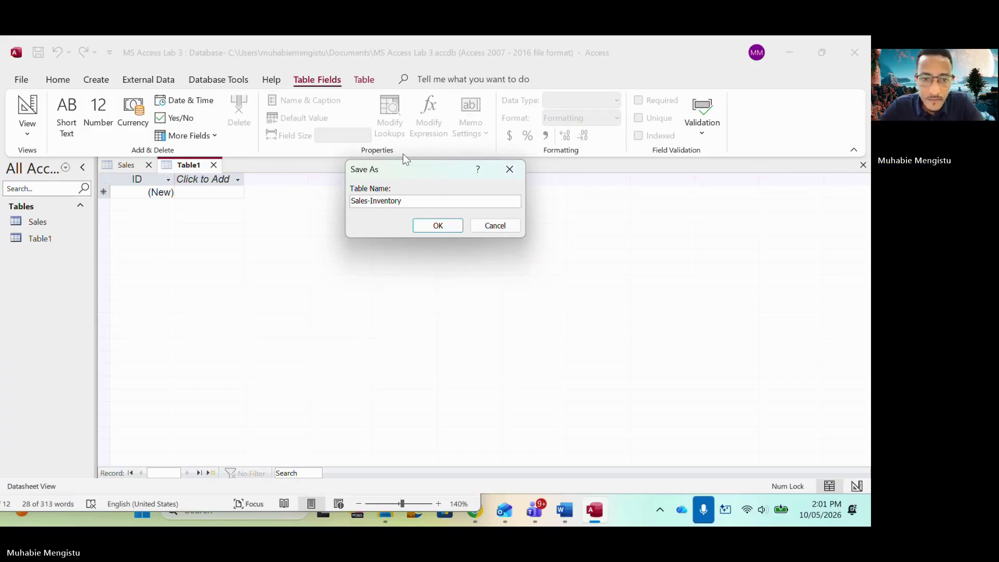
pyautogui.click(436, 229)
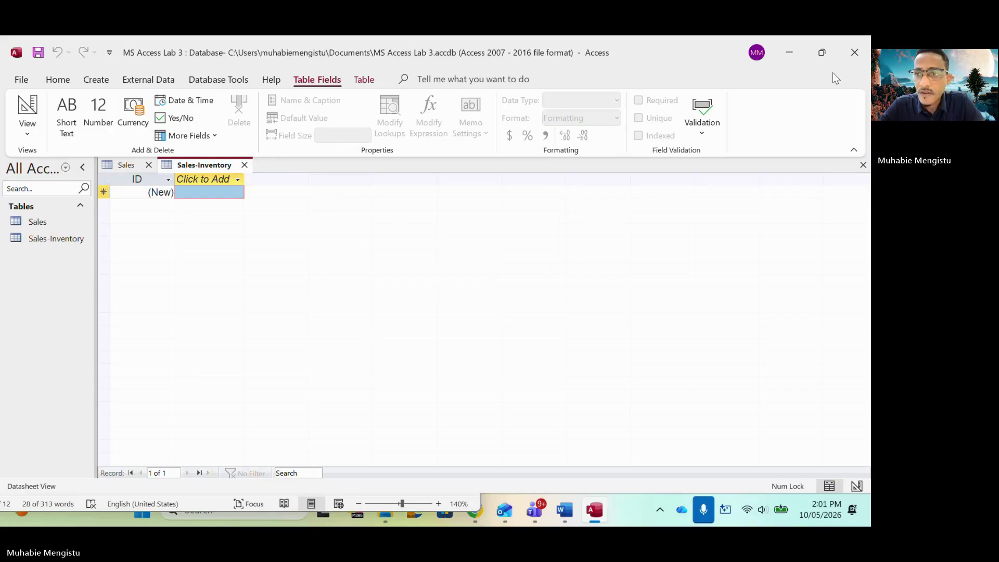
# - In the Sales-Inventory design, rename the ID field to Sales-Invoice # and set its data type to Number
pyautogui.click(822, 52)
pyautogui.scroll(-3, 263, 386)
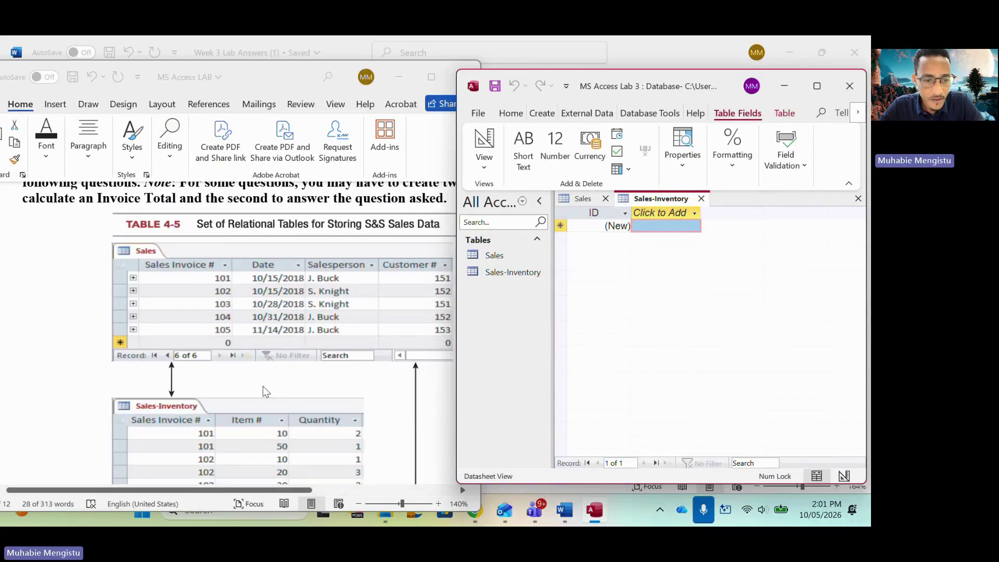
pyautogui.click(844, 476)
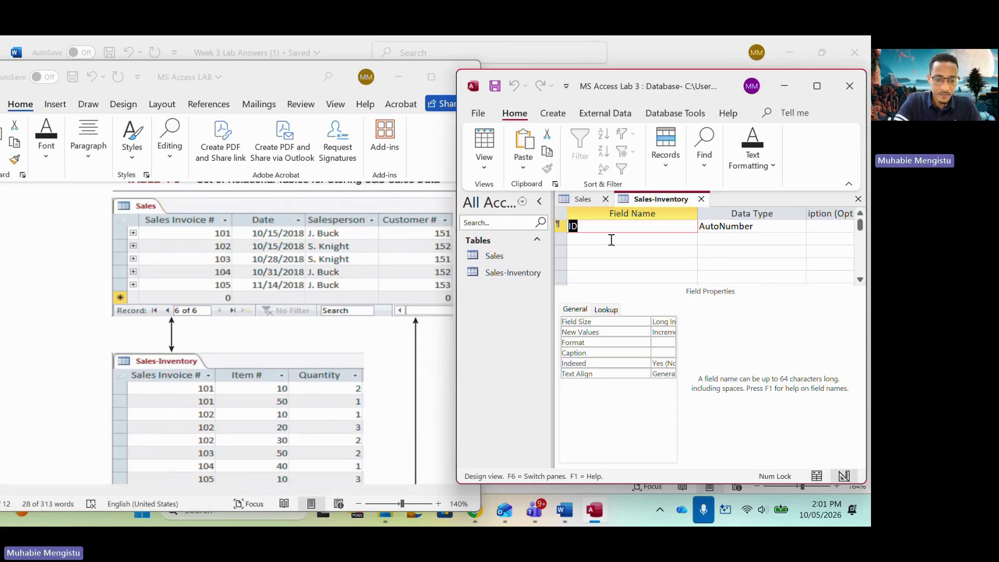
pyautogui.write('Sales-Invoic')
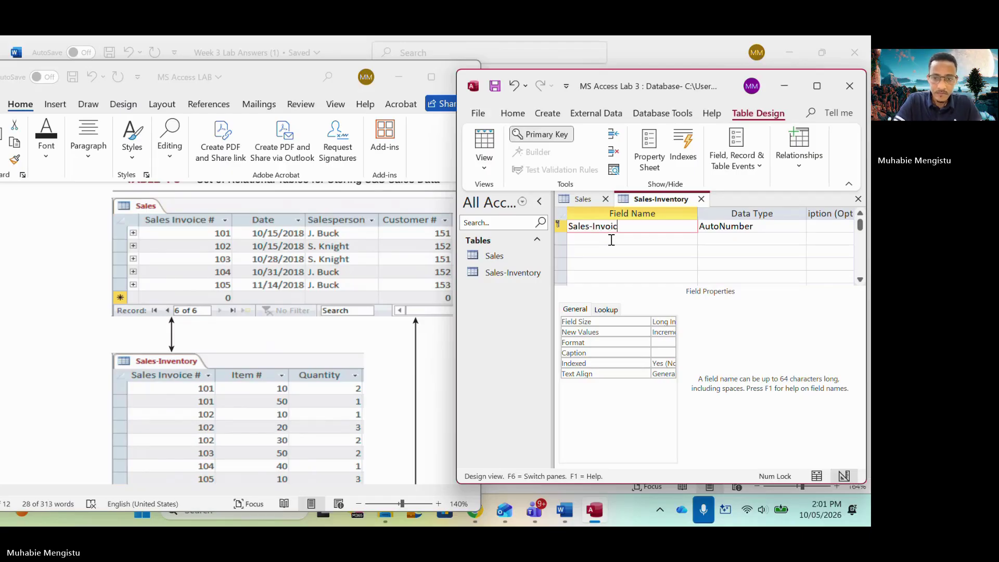
pyautogui.write('e #')
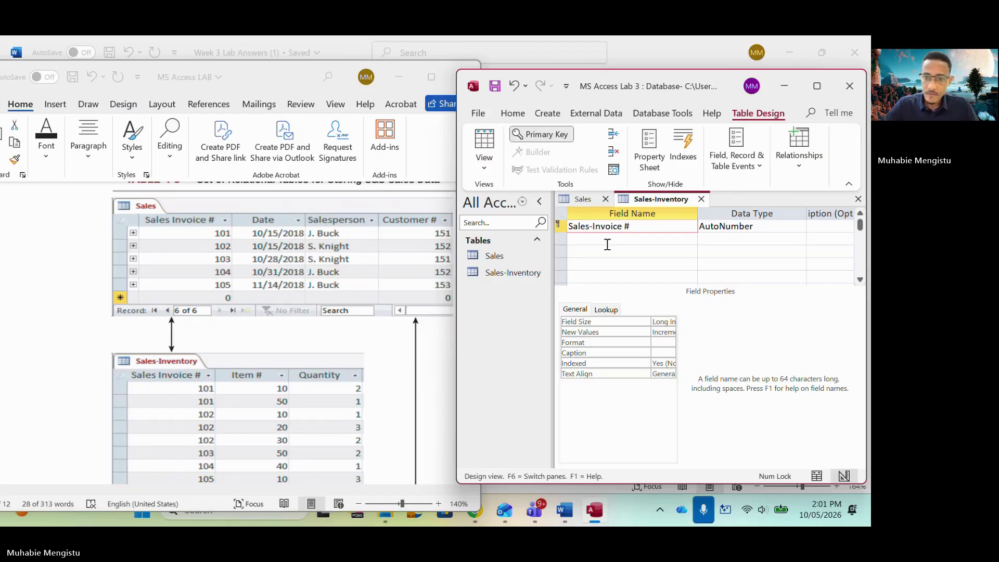
pyautogui.click(778, 225)
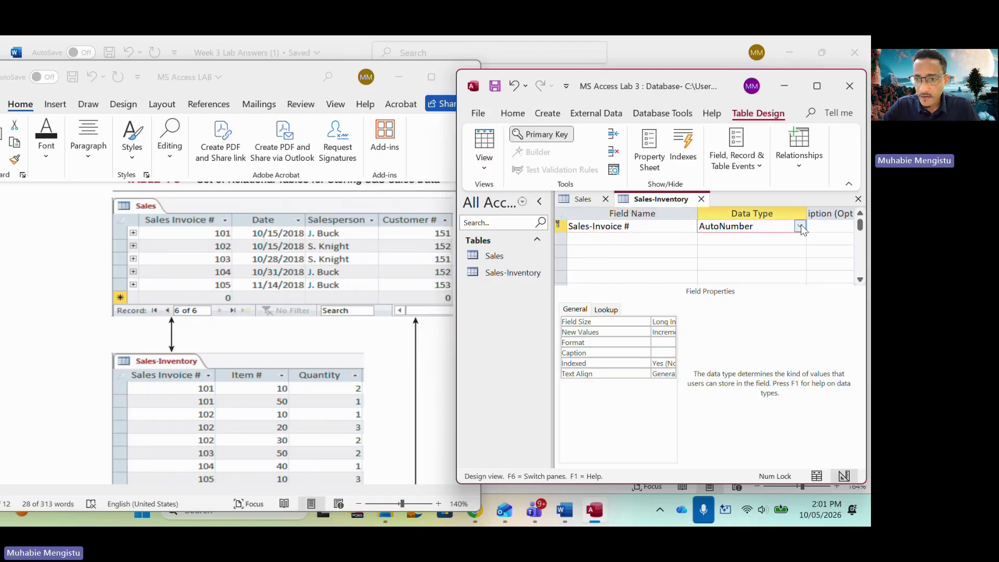
pyautogui.click(800, 226)
pyautogui.click(741, 267)
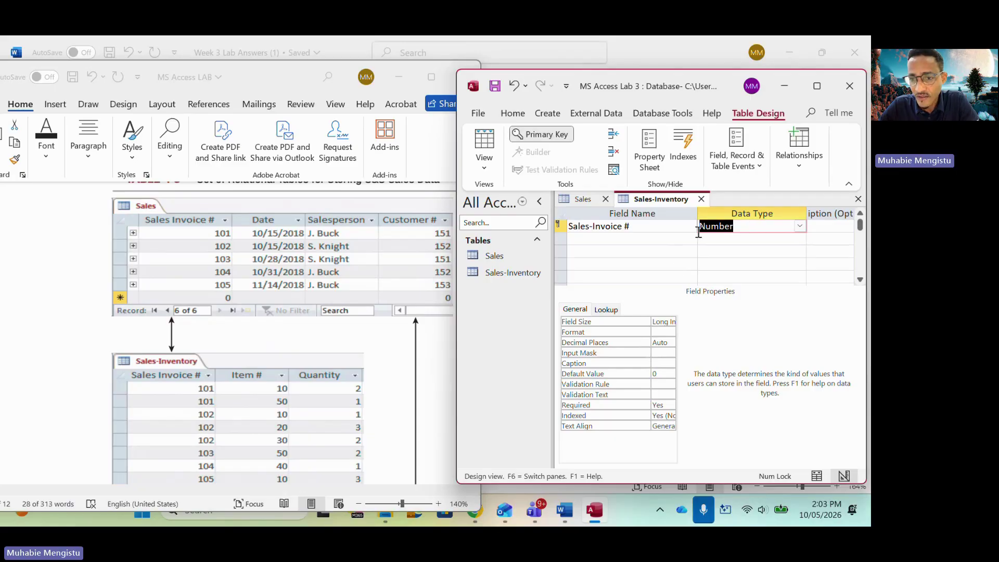
# - Save the table design and enter 101 as Sales-Invoice # in the first two records, changing the second value to 102
pyautogui.click(817, 476)
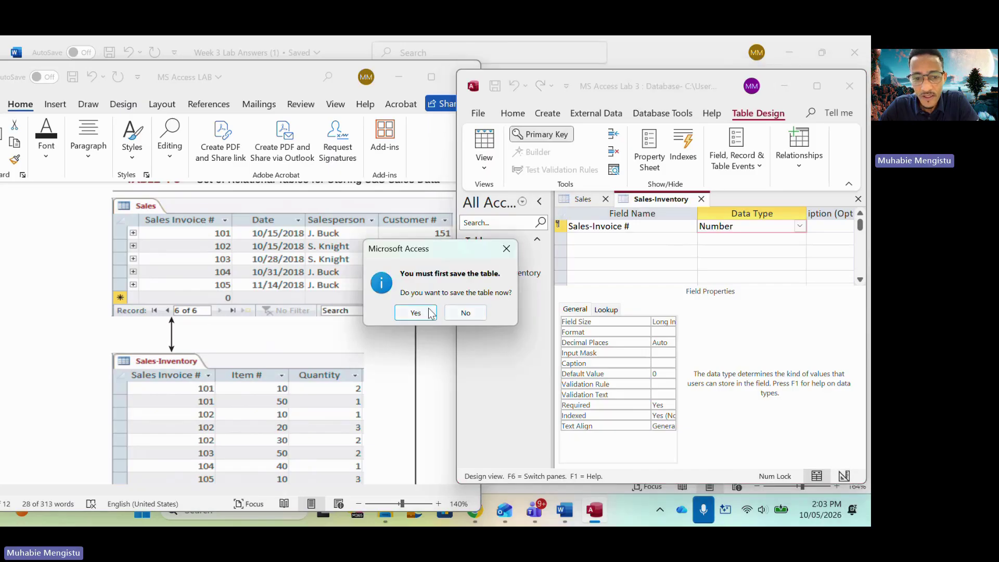
pyautogui.click(429, 312)
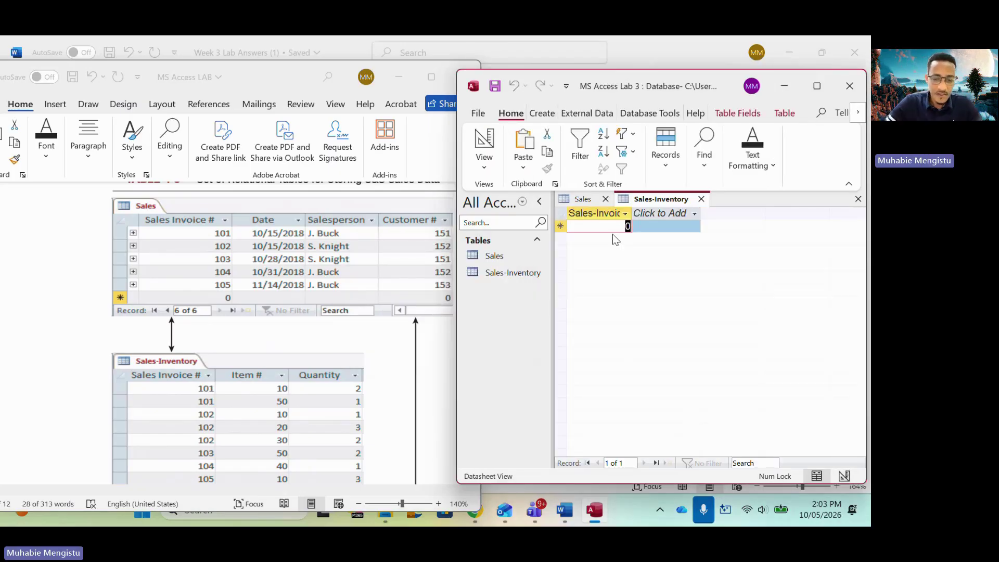
pyautogui.write('101')
pyautogui.press('Return')
pyautogui.write('101')
pyautogui.press('Return')
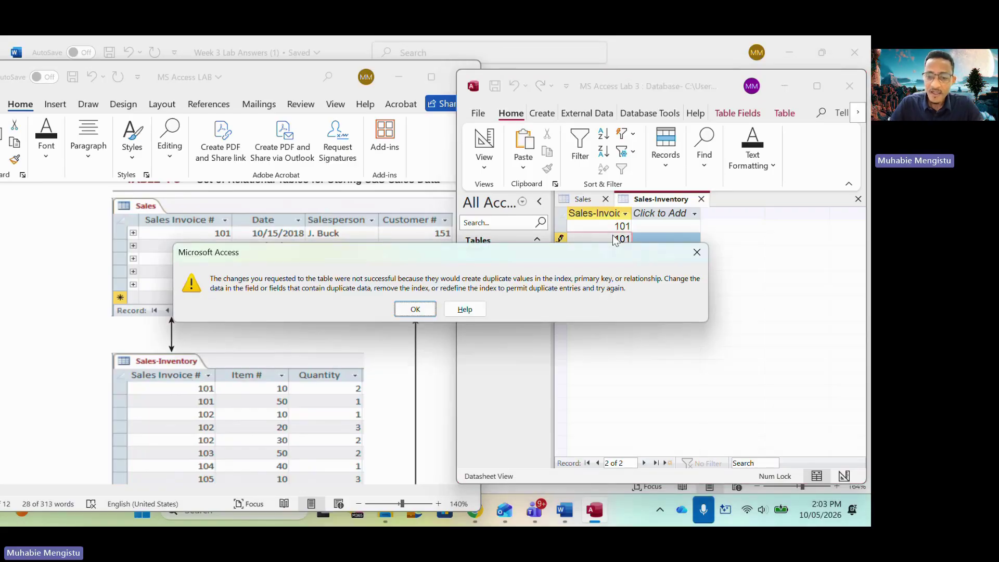
pyautogui.click(416, 309)
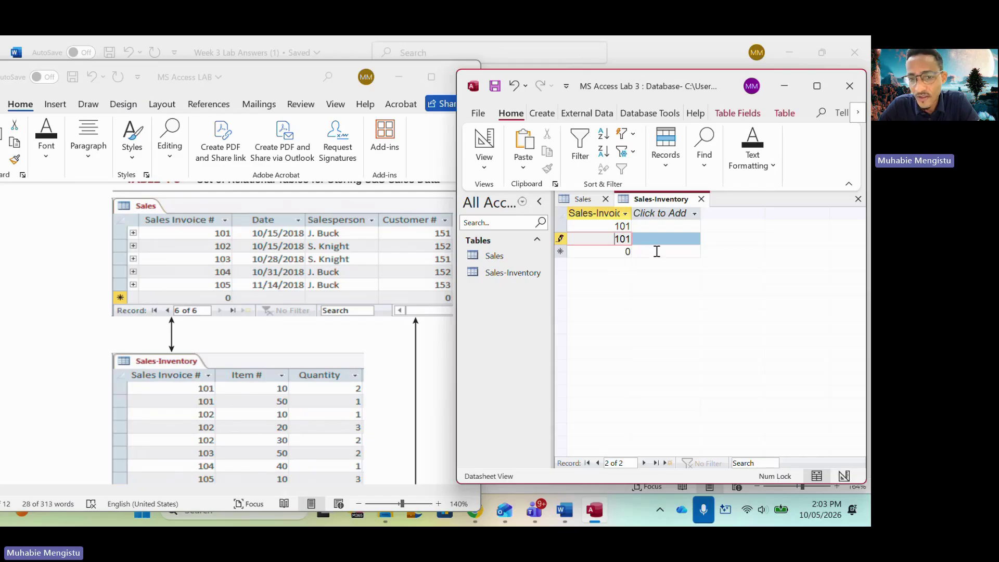
pyautogui.write('\\')
pyautogui.press('BackSpace')
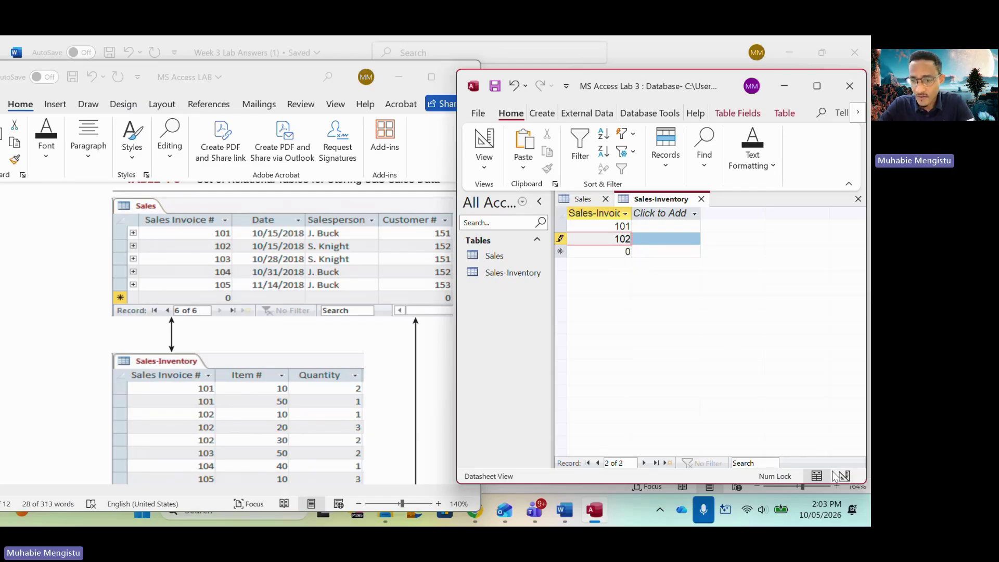
# - Set the Sales-Invoice # field's data type to Long Text in the Sales-Inventory design, save the table and return to the datasheet
pyautogui.click(844, 476)
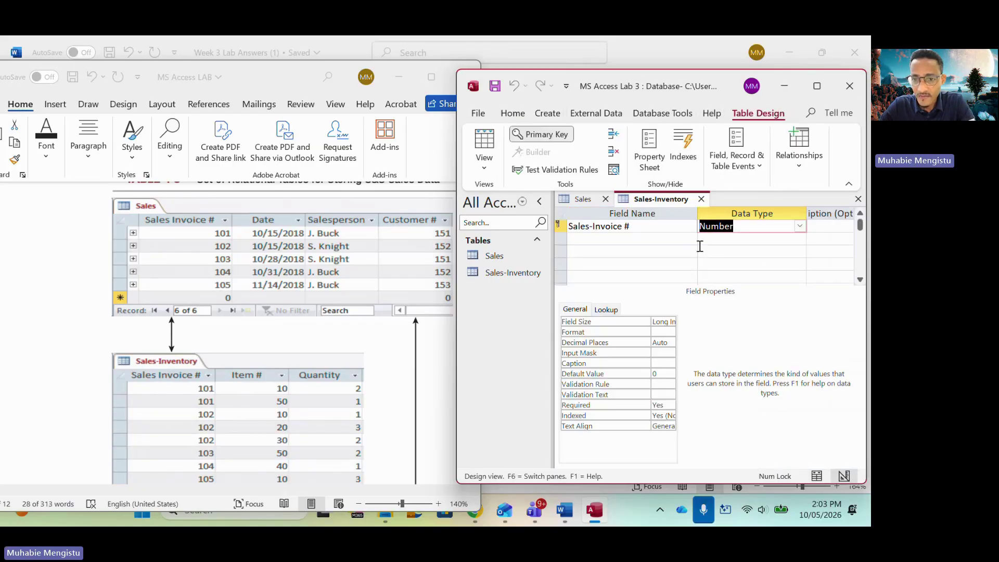
pyautogui.click(800, 226)
pyautogui.click(742, 252)
pyautogui.click(415, 313)
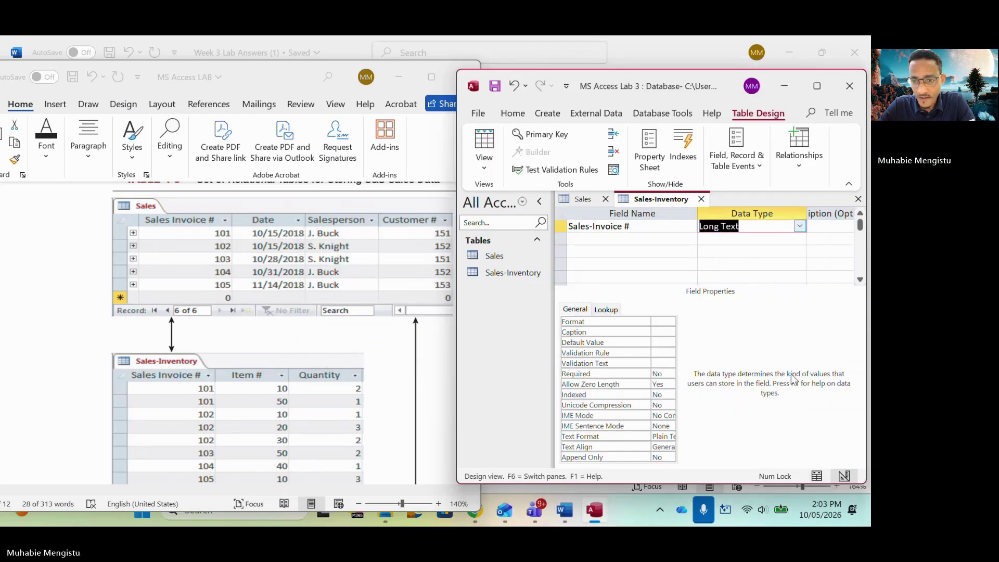
pyautogui.click(816, 477)
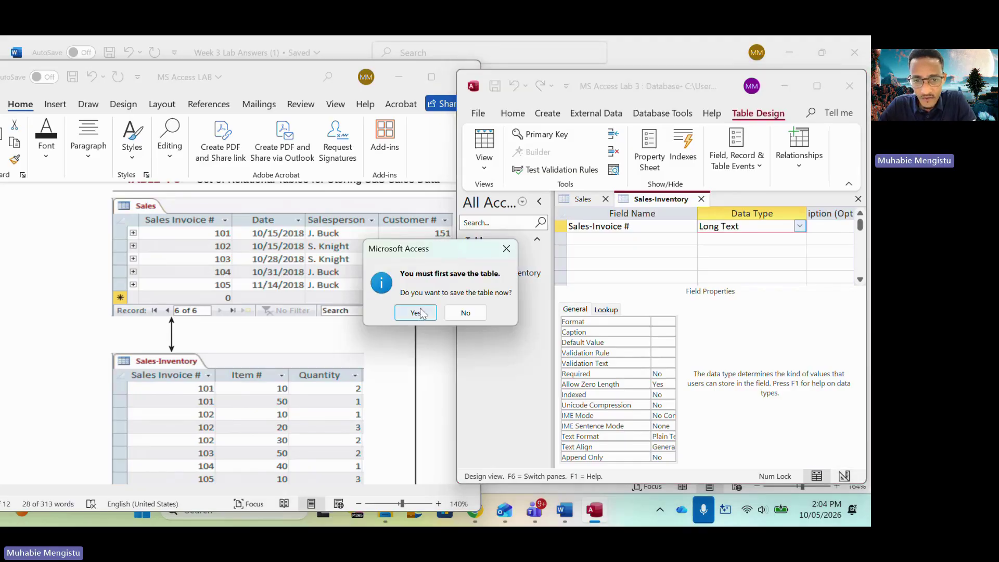
pyautogui.click(411, 312)
# - Change the second record's Sales-Invoice # to 101 and enter 102 in each of the next three records
pyautogui.click(607, 241)
pyautogui.press('BackSpace')
pyautogui.write('1')
pyautogui.press('Return')
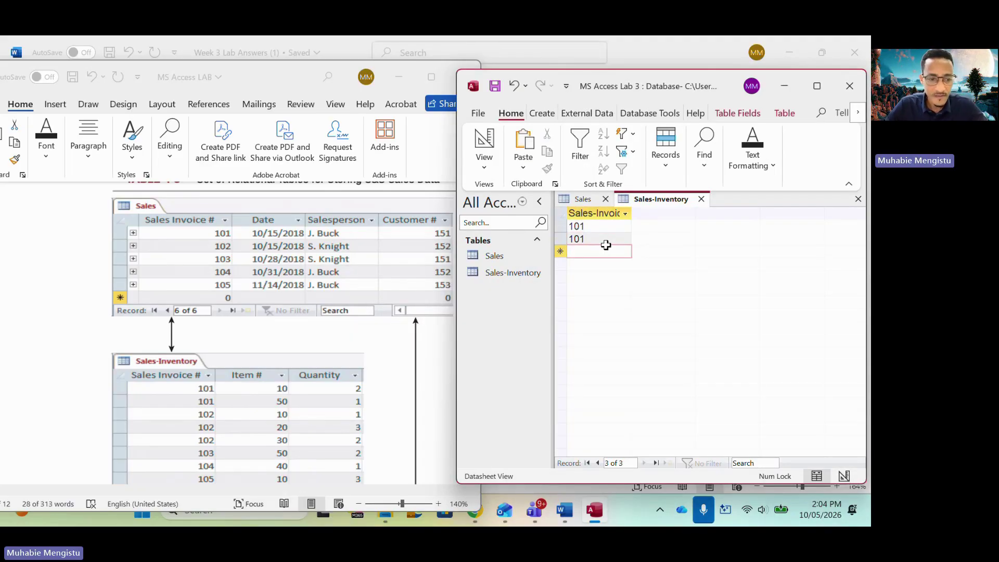
pyautogui.write('102')
pyautogui.press('Return')
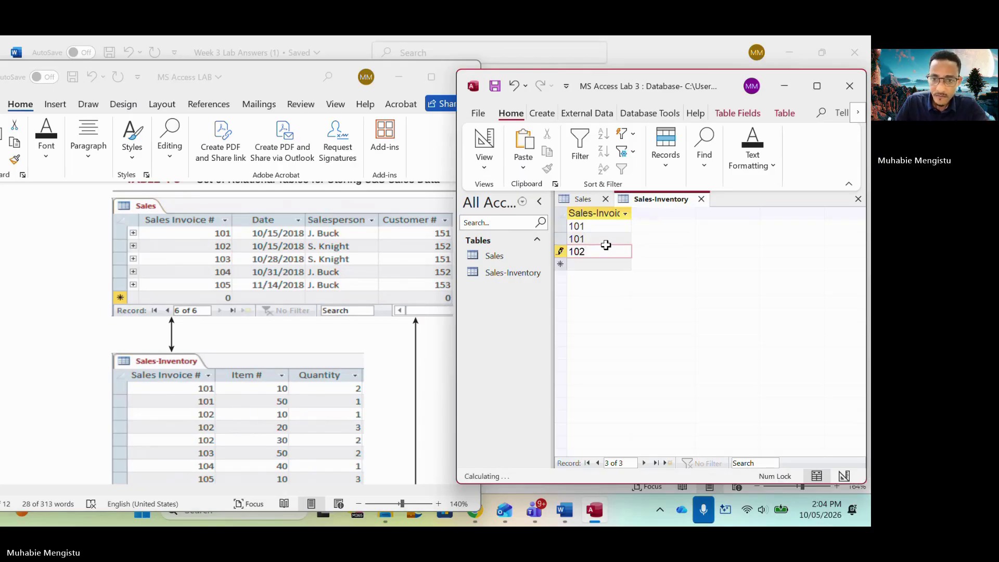
pyautogui.write('102')
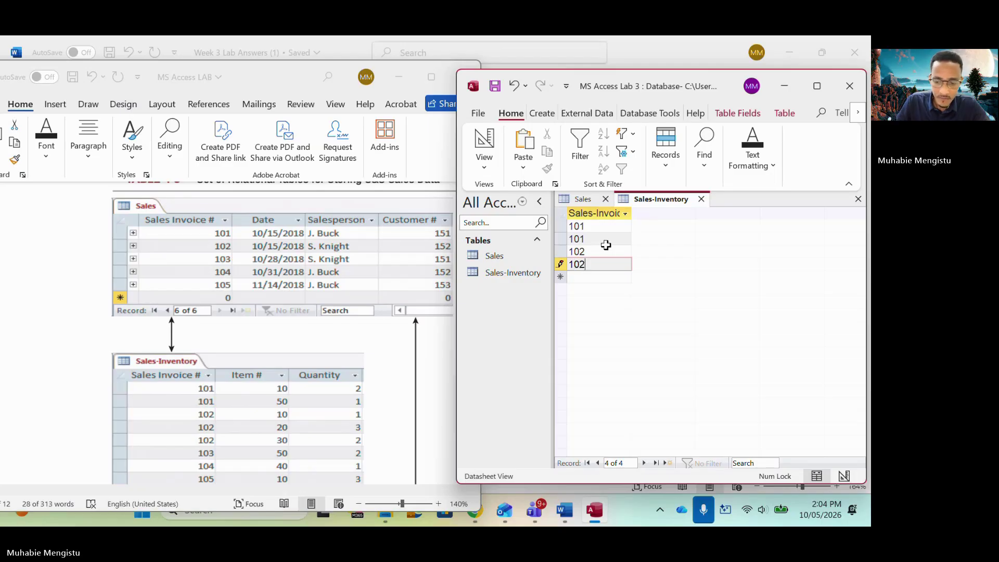
pyautogui.press('Return')
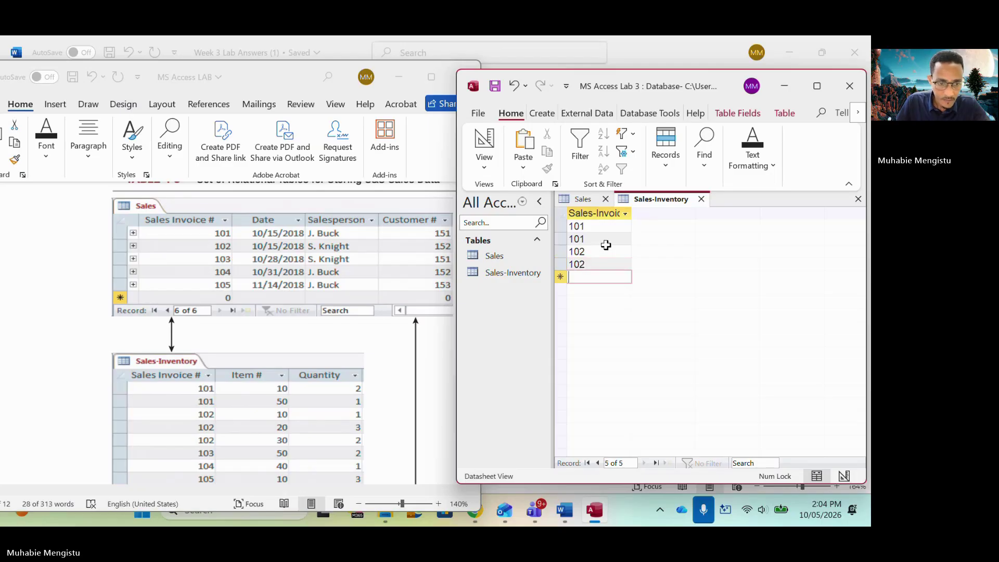
pyautogui.write('102')
pyautogui.press('Return')
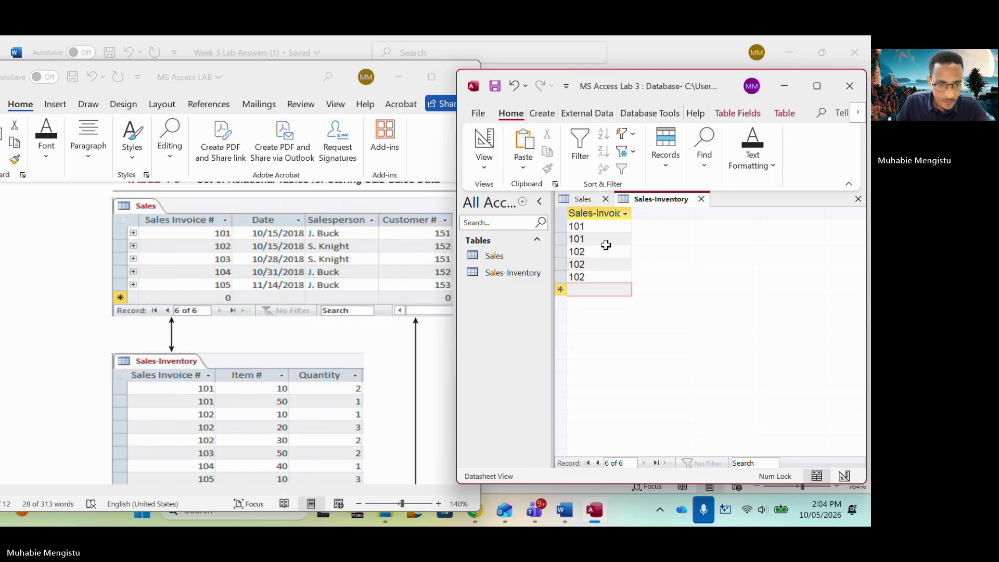
# - Continue the Sales-Invoice # column with 103, 104 and three records of 105
pyautogui.write('103')
pyautogui.press('Return')
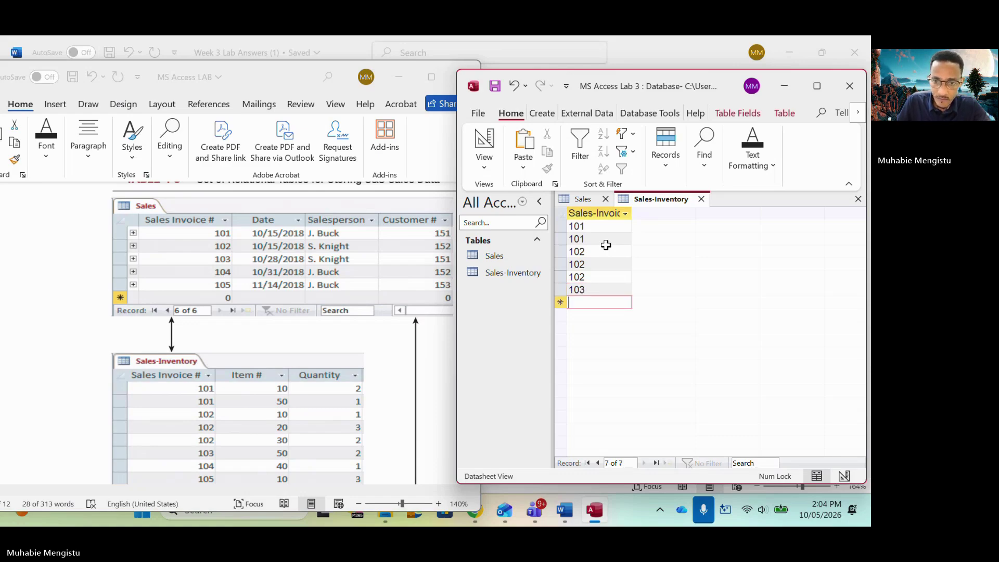
pyautogui.write('104')
pyautogui.press('Return')
pyautogui.write('105')
pyautogui.press('Return')
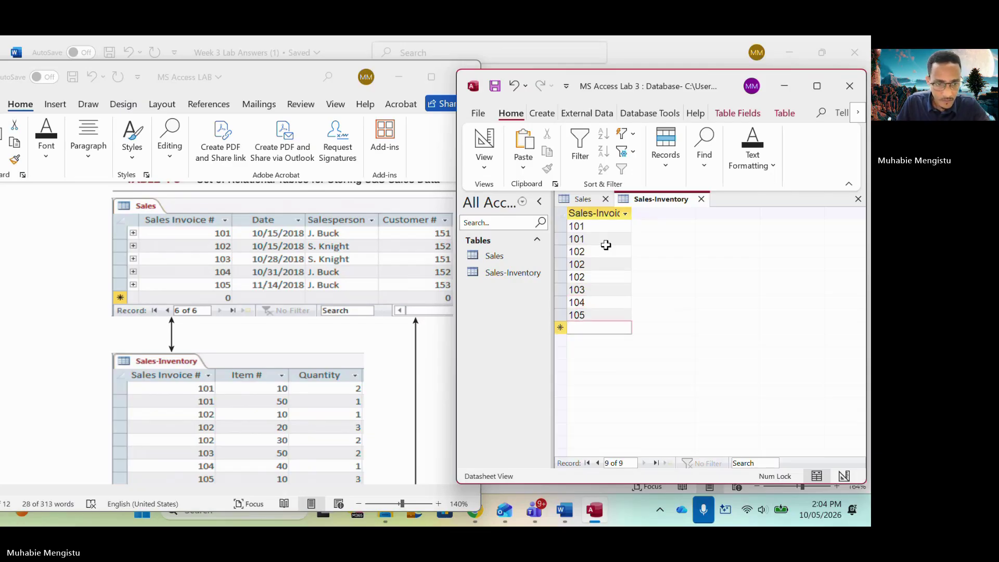
pyautogui.scroll(-1, 266, 363)
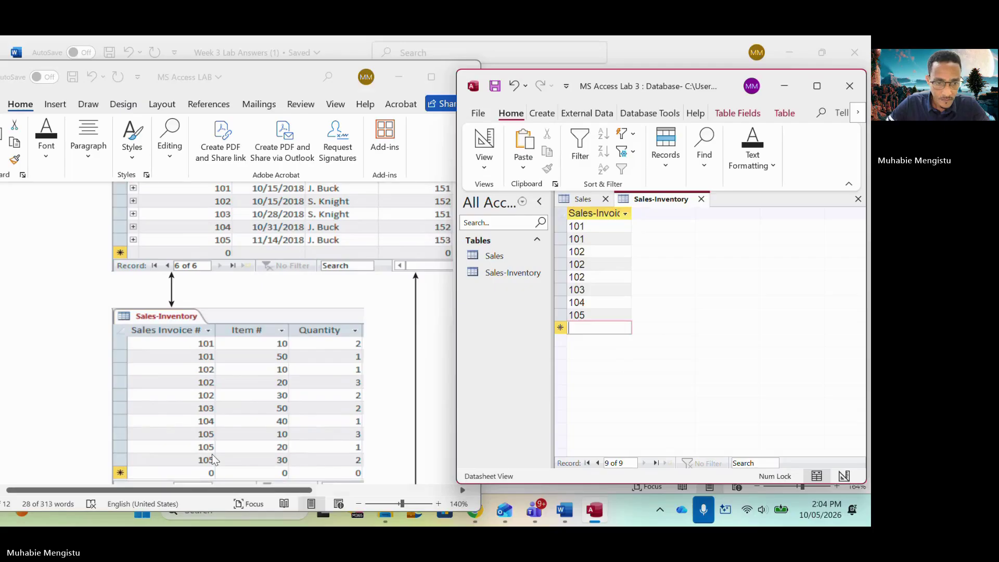
pyautogui.write('105')
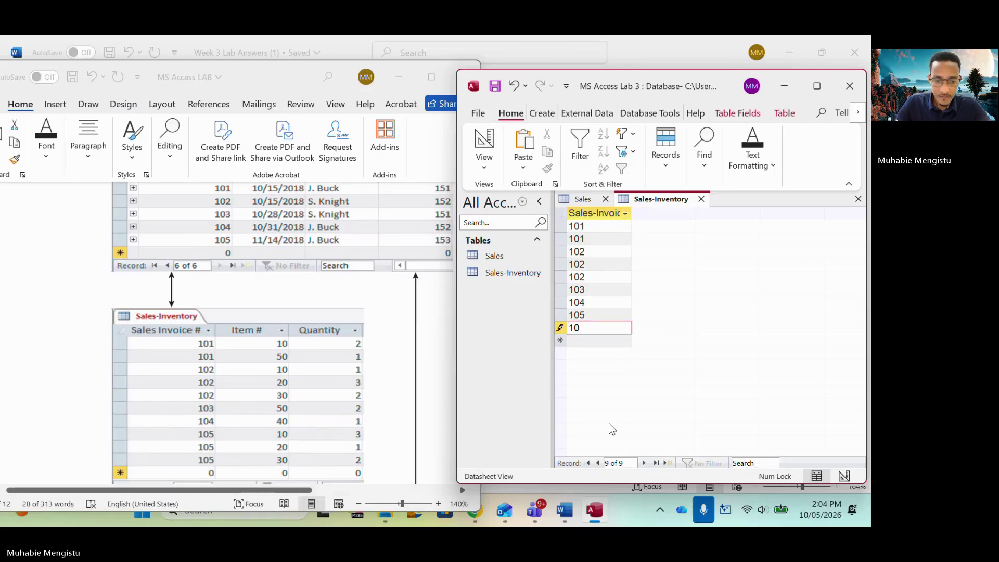
pyautogui.press('Return')
pyautogui.write('105')
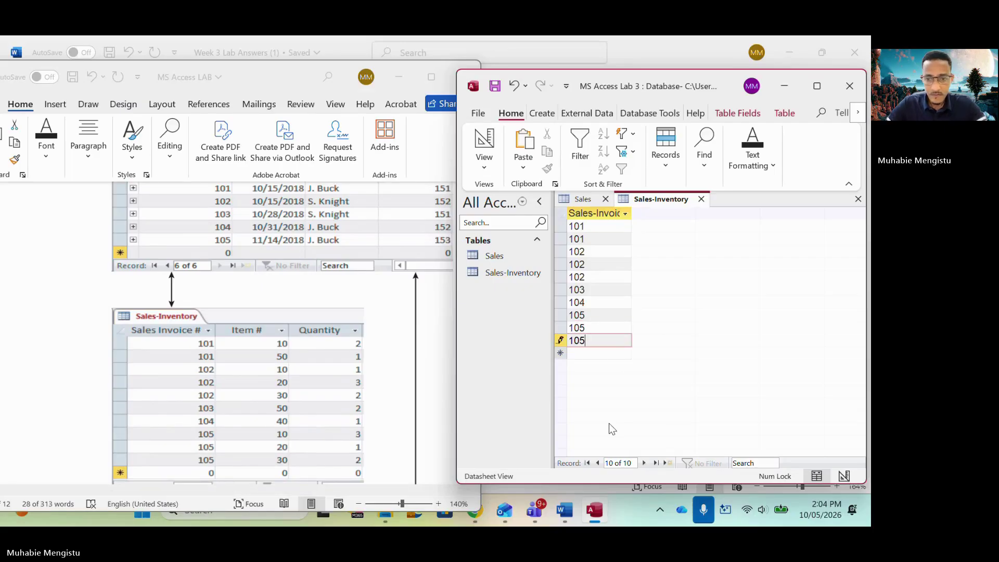
# - Set the Sales-Invoice # data type to Number, save the table and check the field in both design and datasheet
pyautogui.click(844, 476)
pyautogui.click(817, 476)
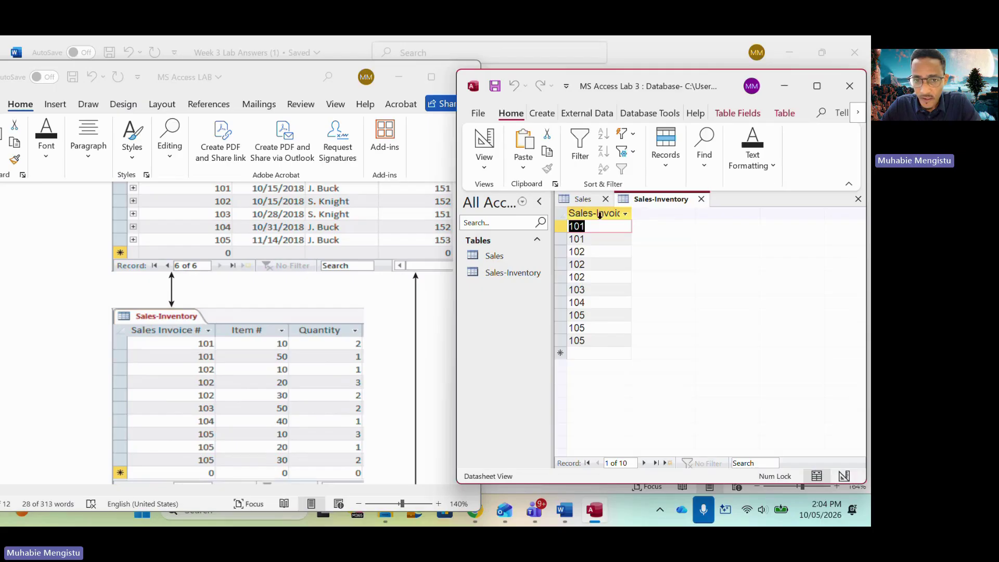
pyautogui.click(844, 476)
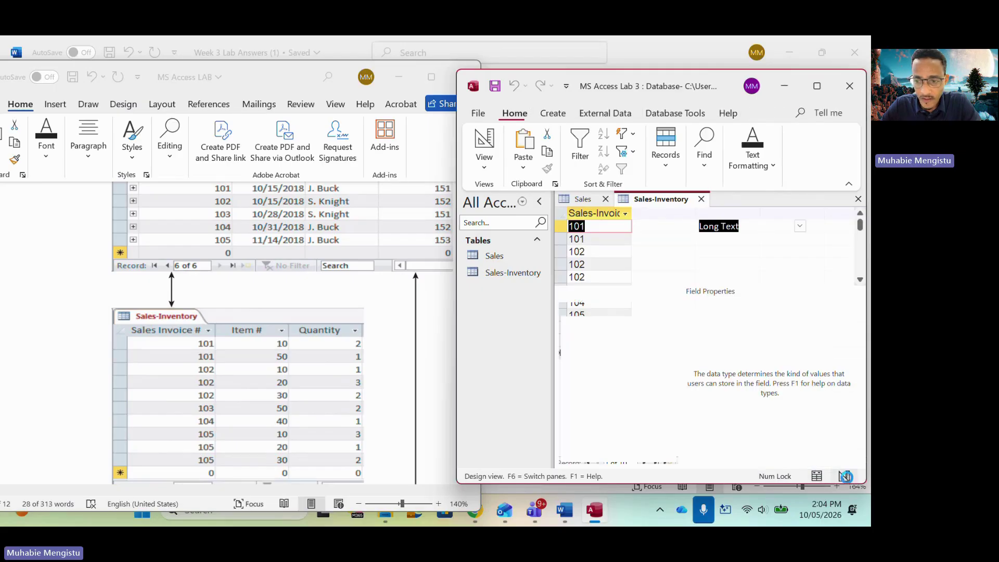
pyautogui.click(800, 227)
pyautogui.click(726, 264)
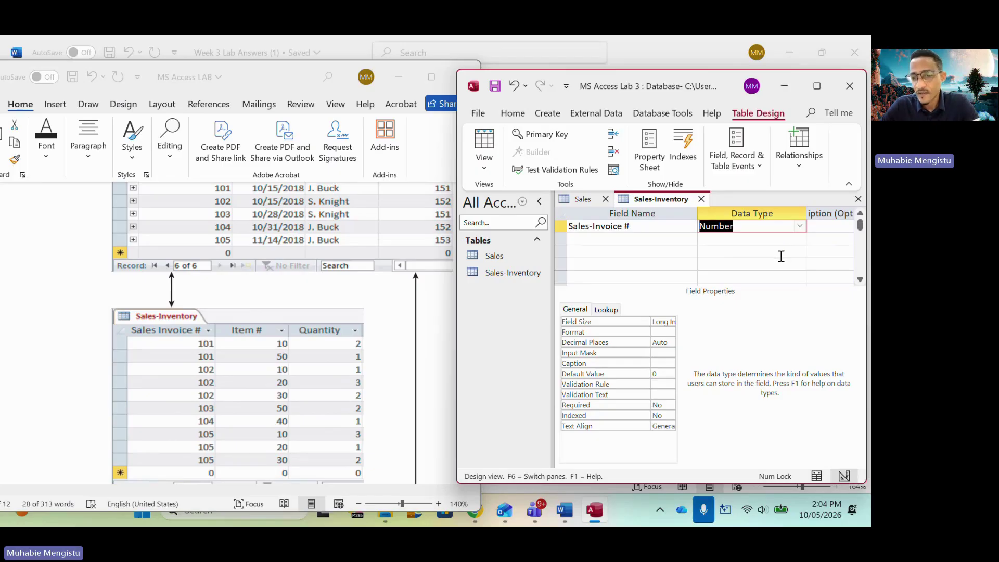
pyautogui.click(817, 476)
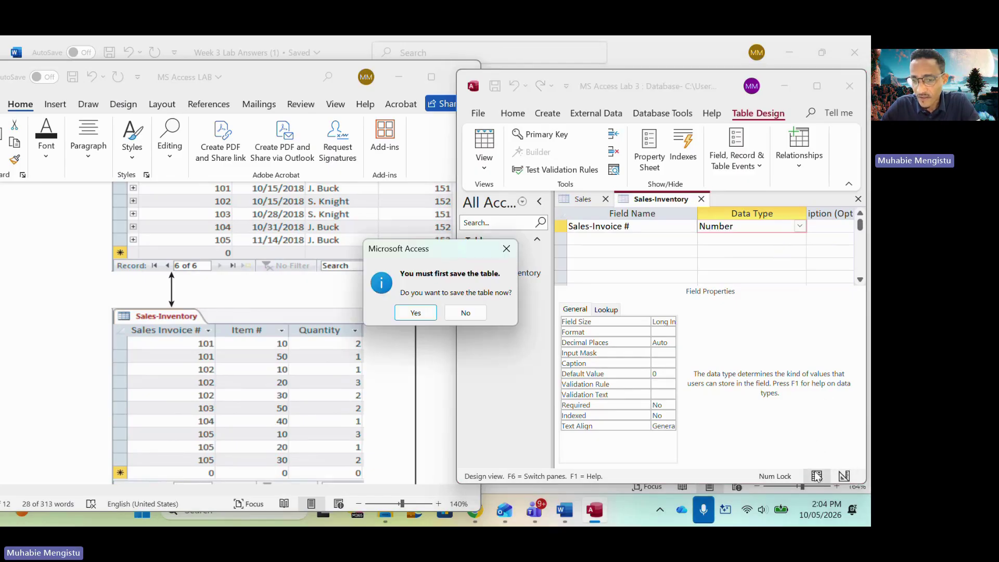
pyautogui.click(419, 316)
pyautogui.click(422, 318)
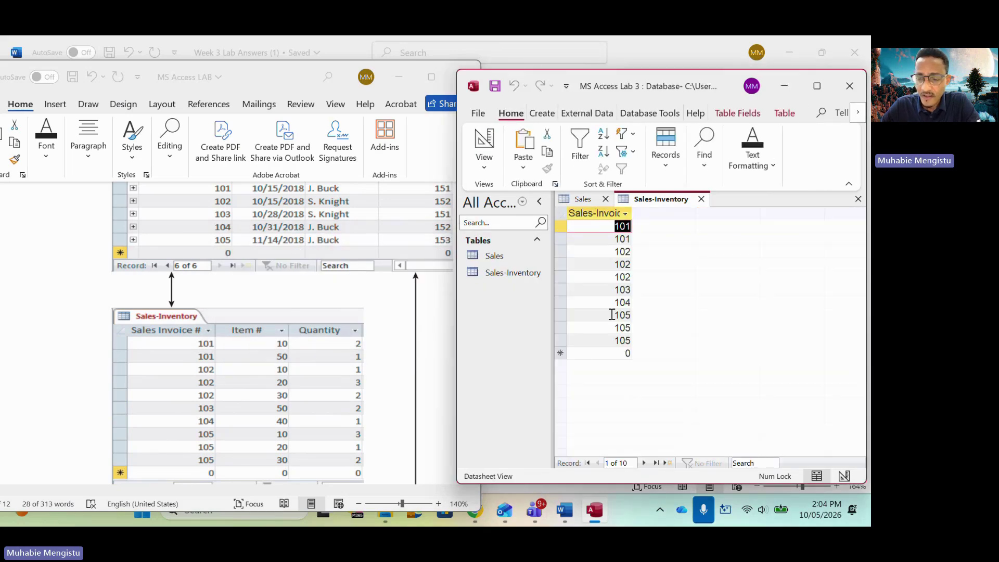
pyautogui.click(844, 476)
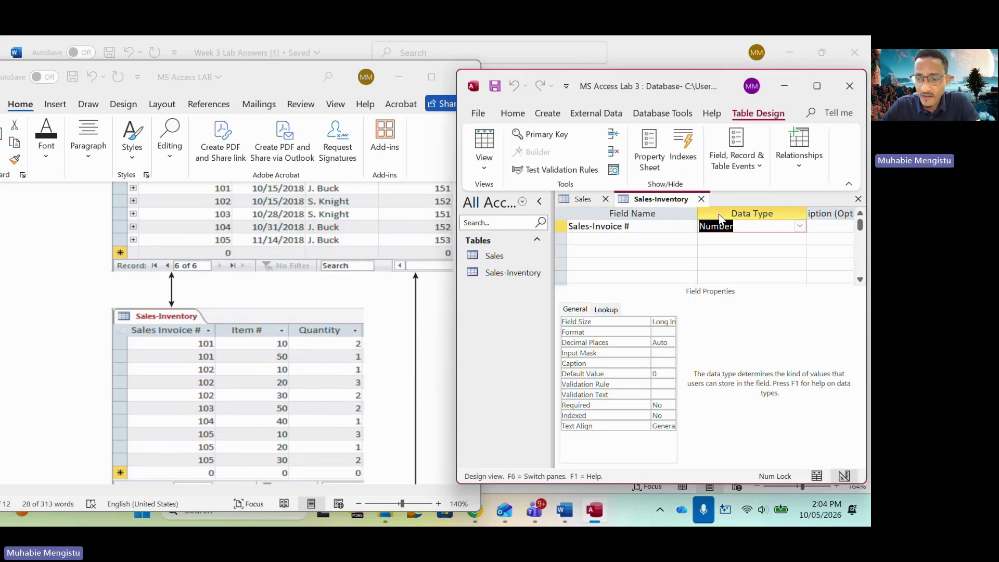
pyautogui.click(816, 477)
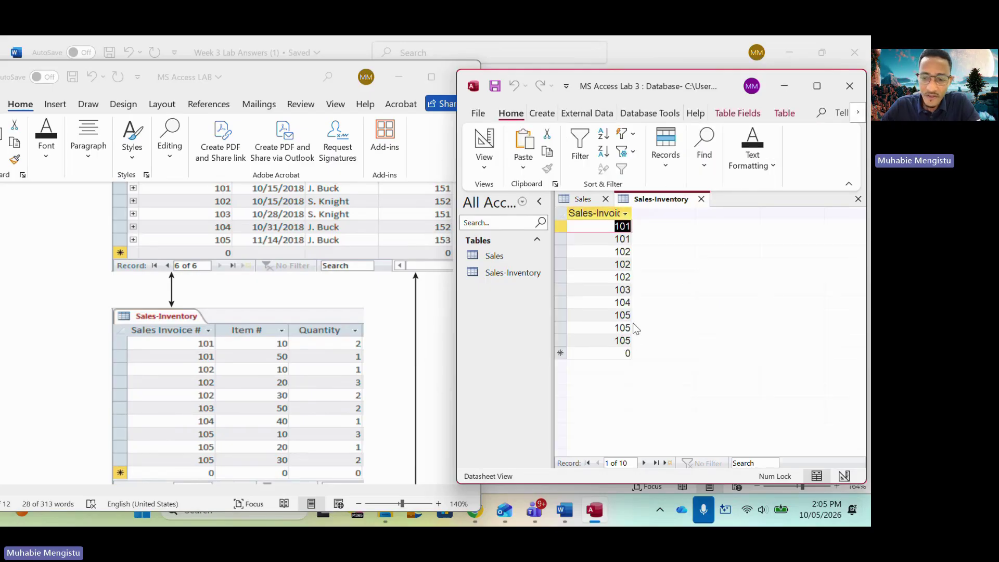
# - Add an Item # field with the Number data type to the Sales-Inventory design
pyautogui.click(844, 476)
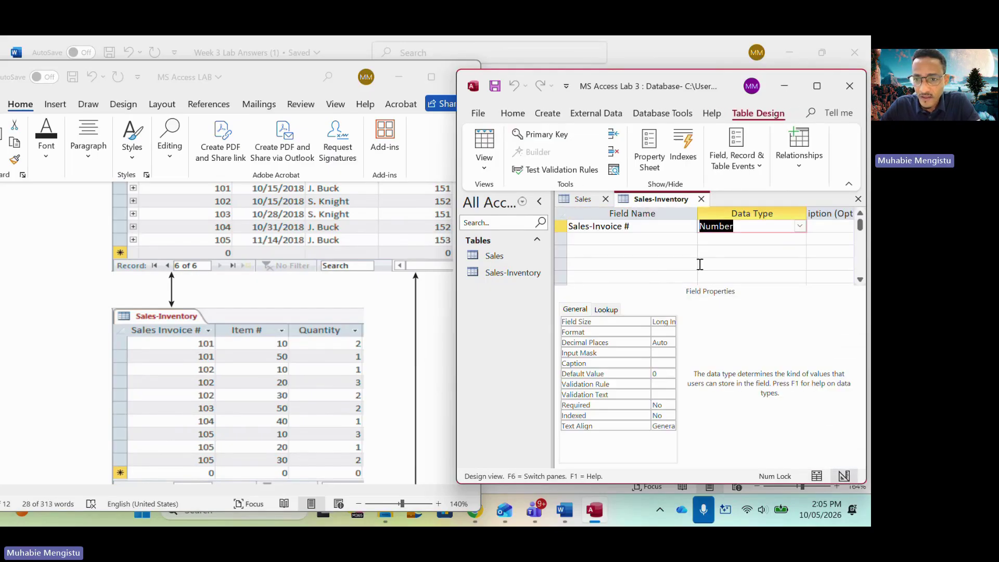
pyautogui.click(592, 243)
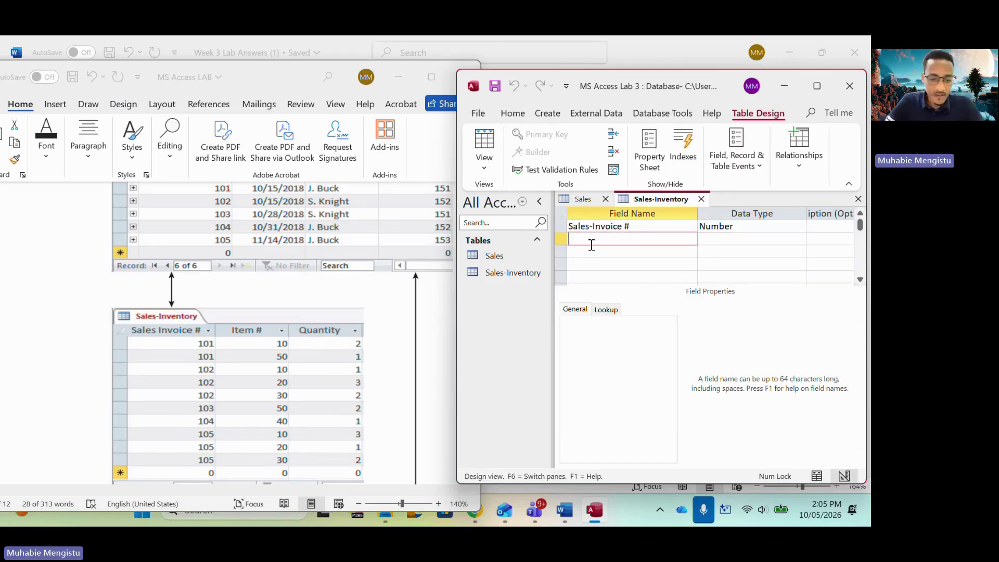
pyautogui.write('Item #')
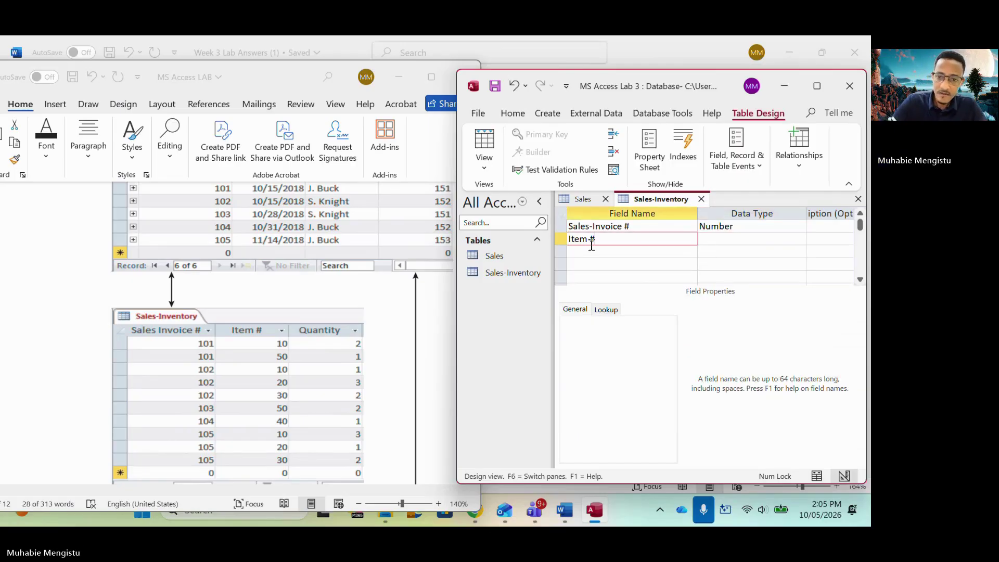
pyautogui.click(584, 253)
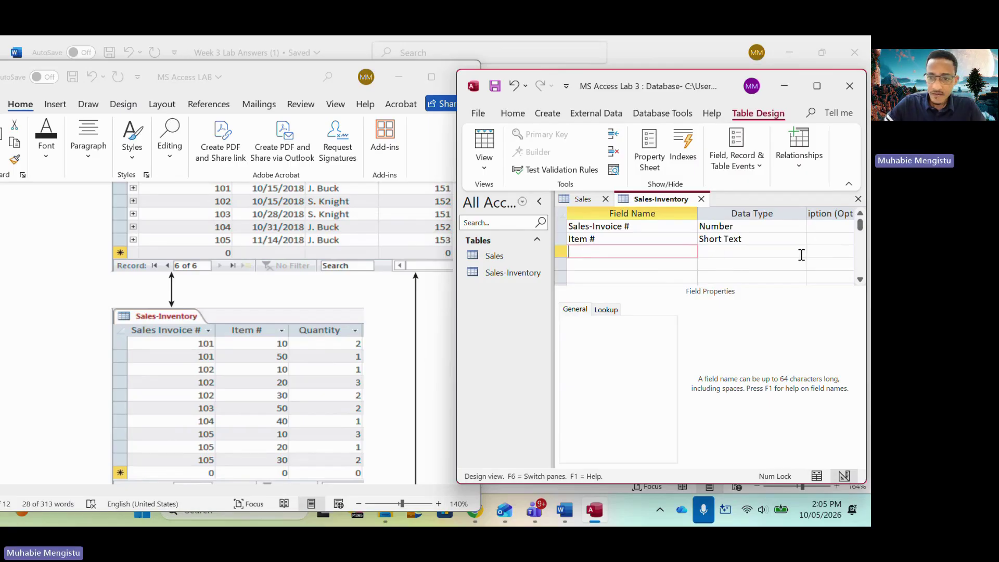
pyautogui.click(761, 238)
pyautogui.click(720, 277)
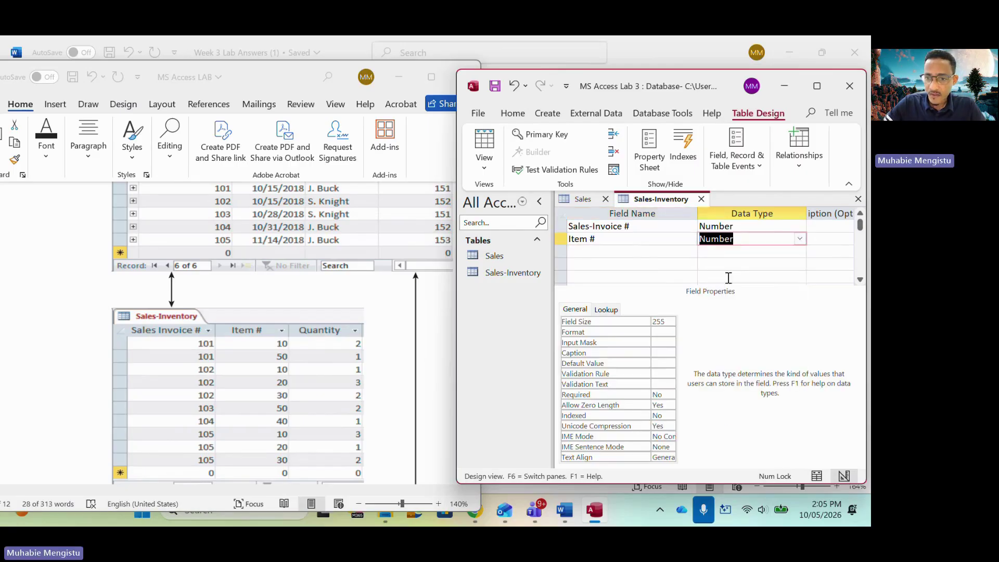
# - Add a Quantity field with the Number data type, save the table and return to the datasheet
pyautogui.click(639, 254)
pyautogui.write('Quantity')
pyautogui.click(735, 252)
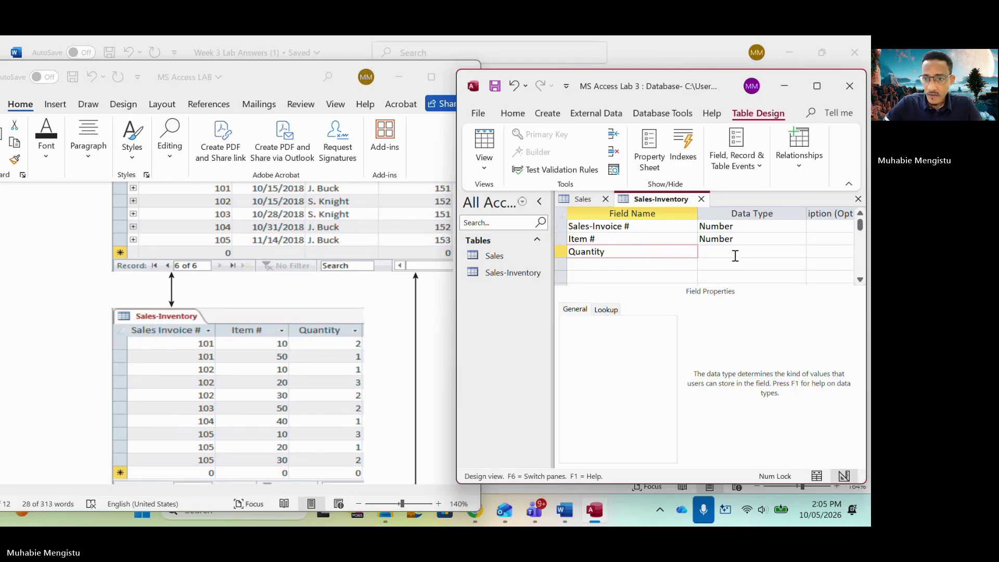
pyautogui.click(800, 252)
pyautogui.click(722, 290)
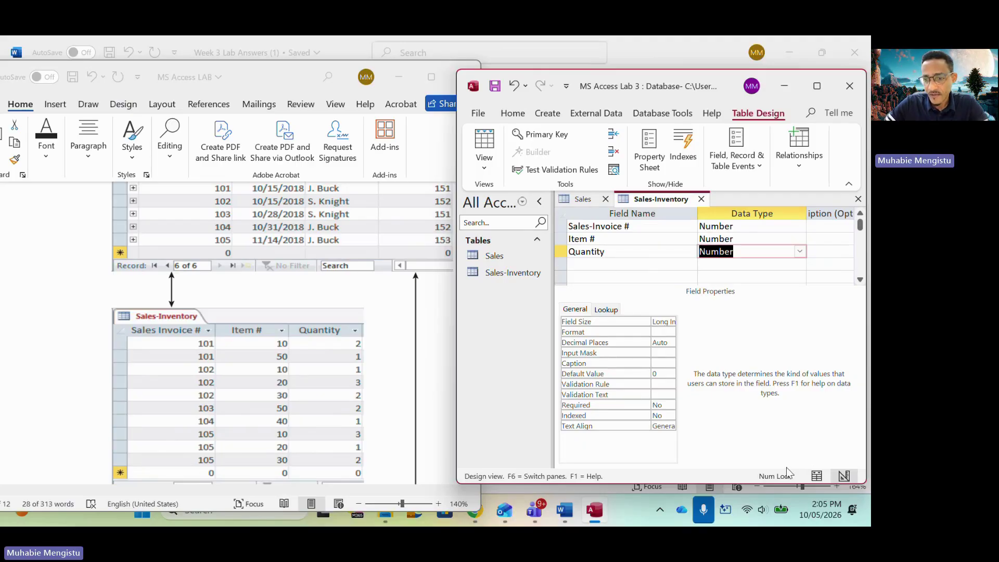
pyautogui.click(818, 475)
pyautogui.click(416, 314)
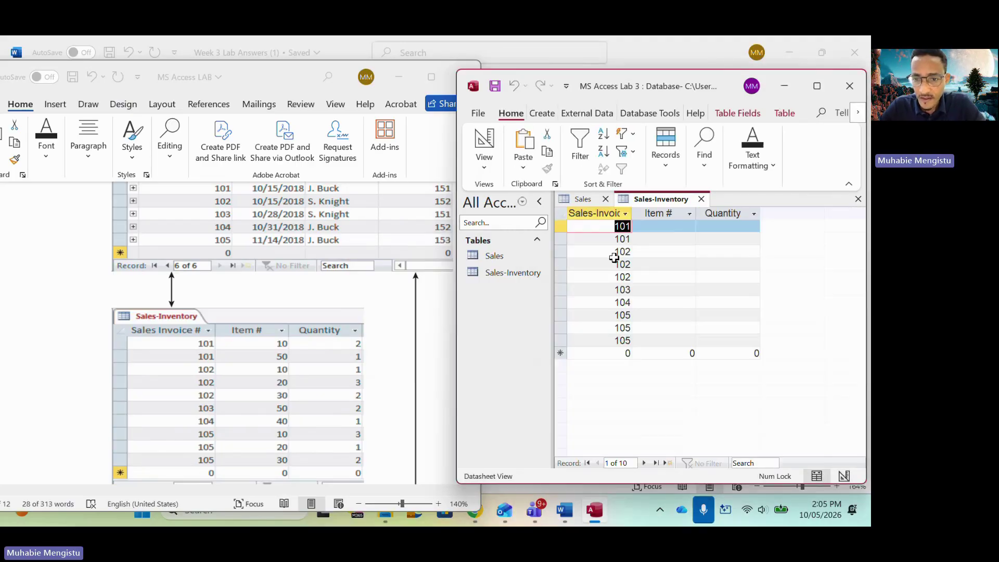
# - Enter Item # values 10 and 50 for the invoice 101 records and 10, 20 and 30 for the invoice 102 records
pyautogui.click(673, 232)
pyautogui.write('10')
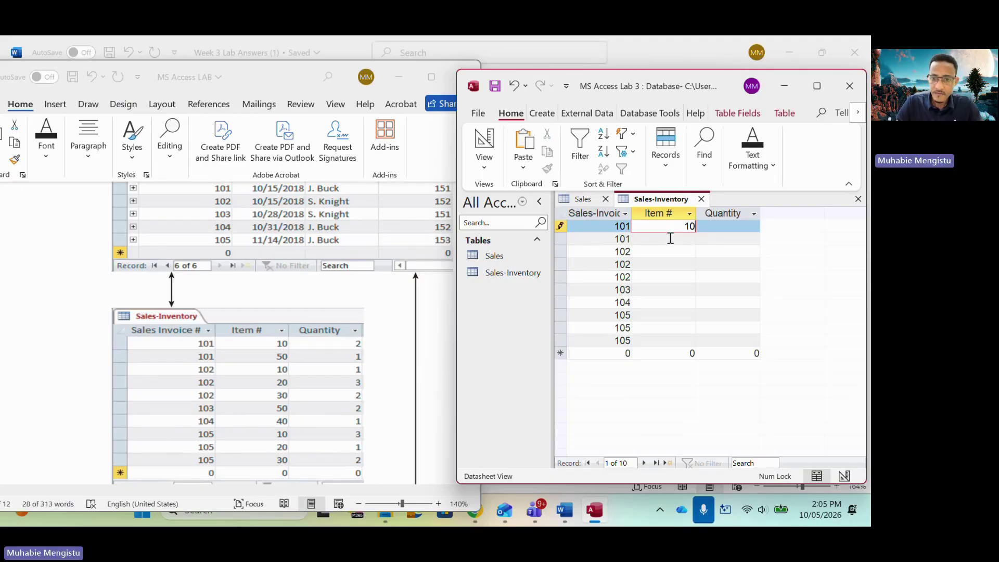
pyautogui.click(671, 238)
pyautogui.write('50')
pyautogui.press('Down')
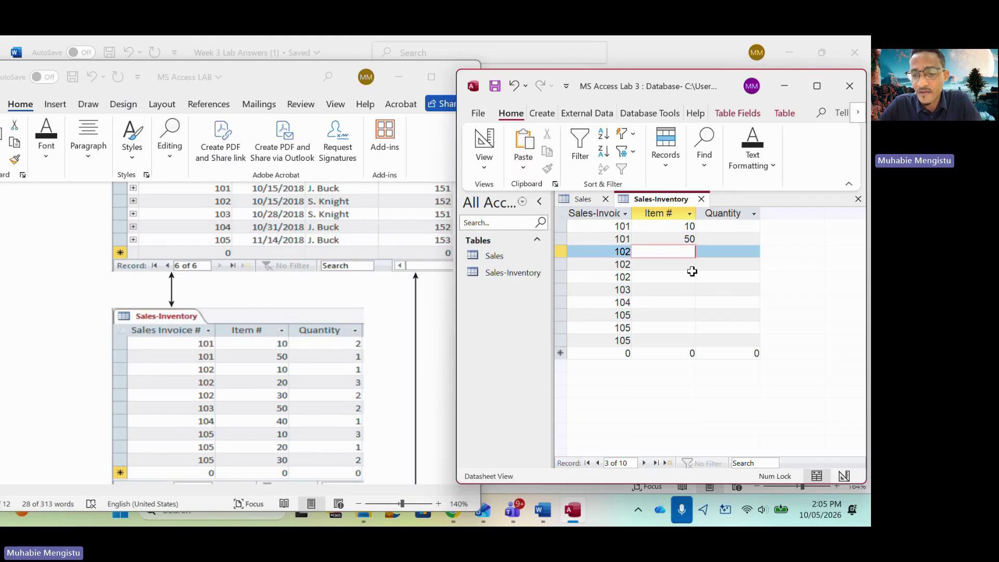
pyautogui.write('10')
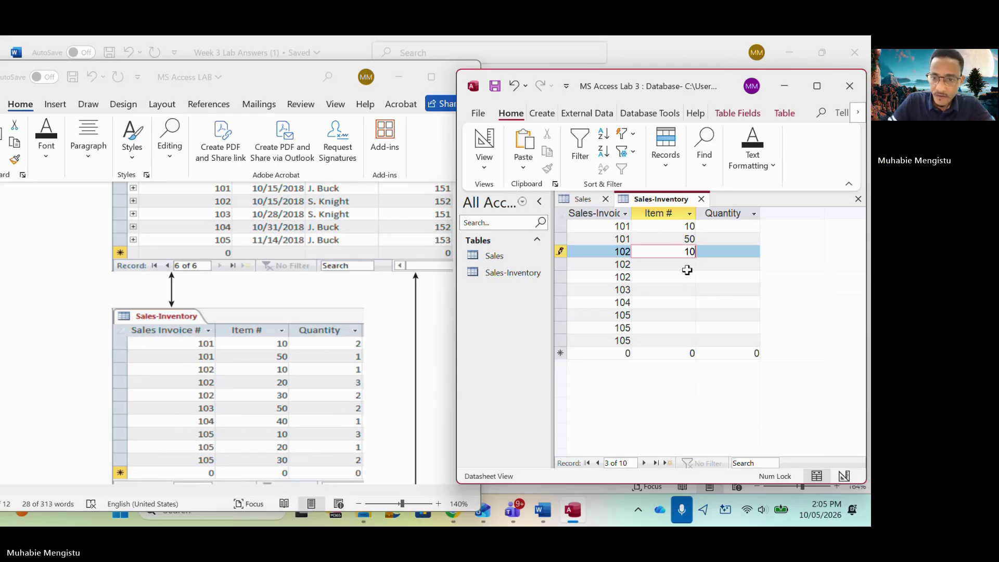
pyautogui.press('Down')
pyautogui.write('20')
pyautogui.press('Down')
pyautogui.write('30')
pyautogui.press('Down')
# - Enter Item # 50 for invoice 103, 40 for invoice 104, and 10, 20 and 30 for the invoice 105 records
pyautogui.write('50')
pyautogui.press('Down')
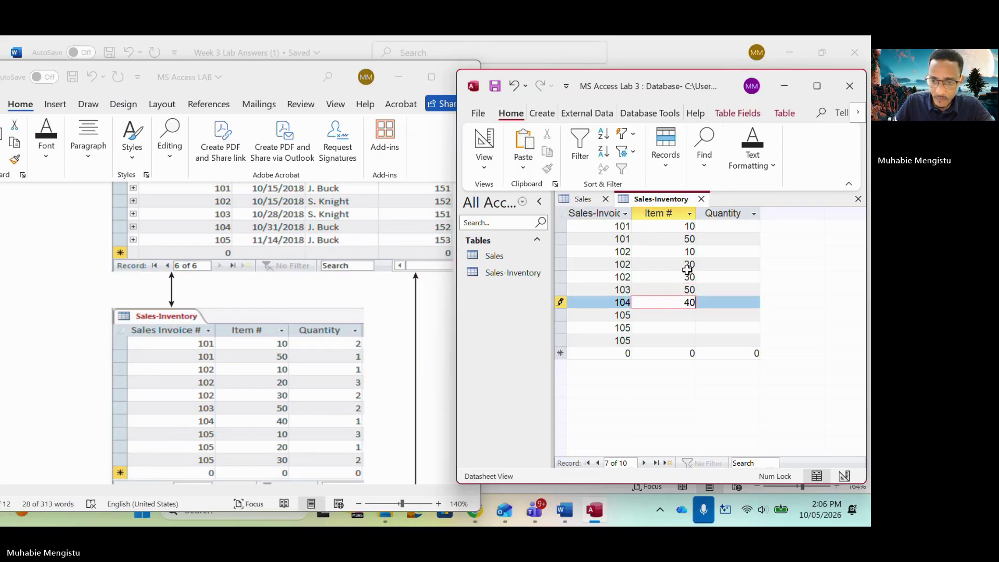
pyautogui.press('Down')
pyautogui.write('10')
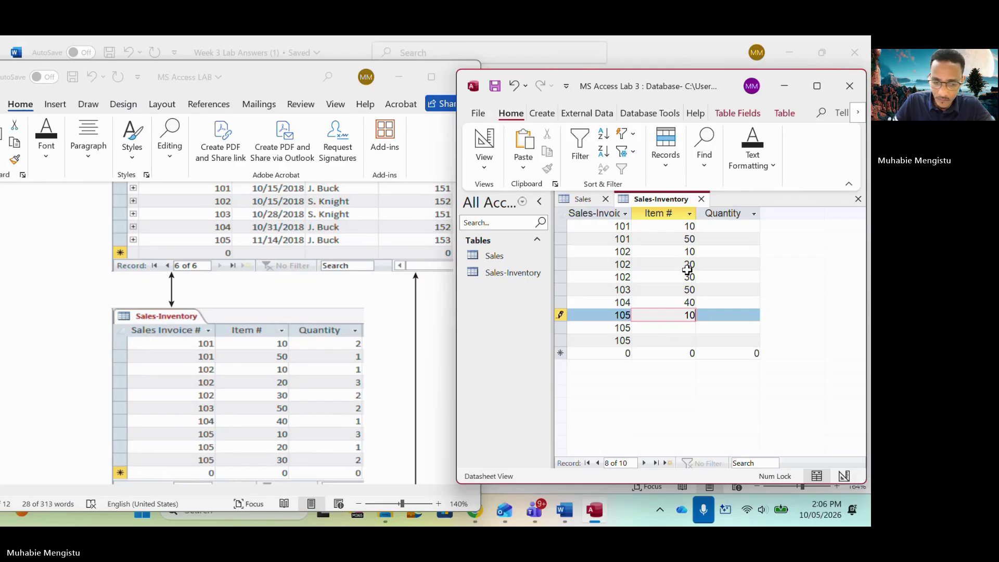
pyautogui.press('Down')
pyautogui.write('20')
pyautogui.press('Down')
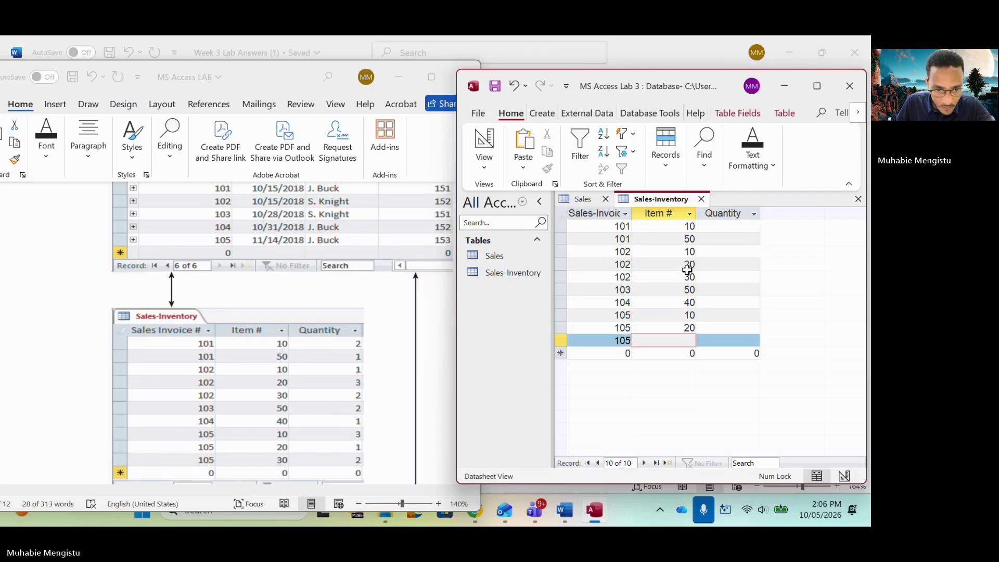
pyautogui.write('30')
pyautogui.press('Down')
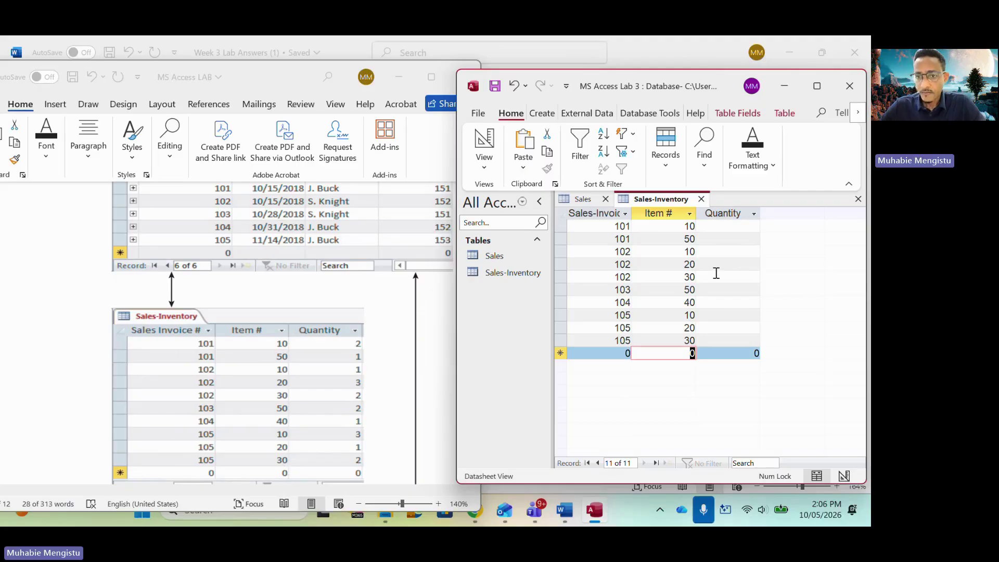
# - Enter Quantity values 2 and 1 for the invoice 101 records and 1, 3 and 2 for the invoice 102 records
pyautogui.click(716, 229)
pyautogui.write('2')
pyautogui.press('Down')
pyautogui.write('1')
pyautogui.press('Down')
pyautogui.write('1')
pyautogui.press('Down')
pyautogui.write('3')
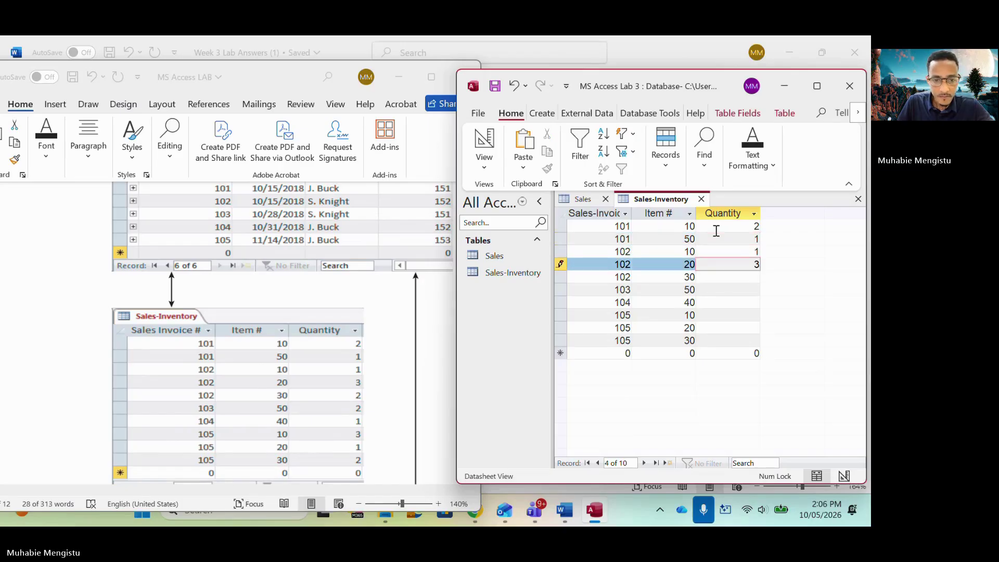
pyautogui.press('Down')
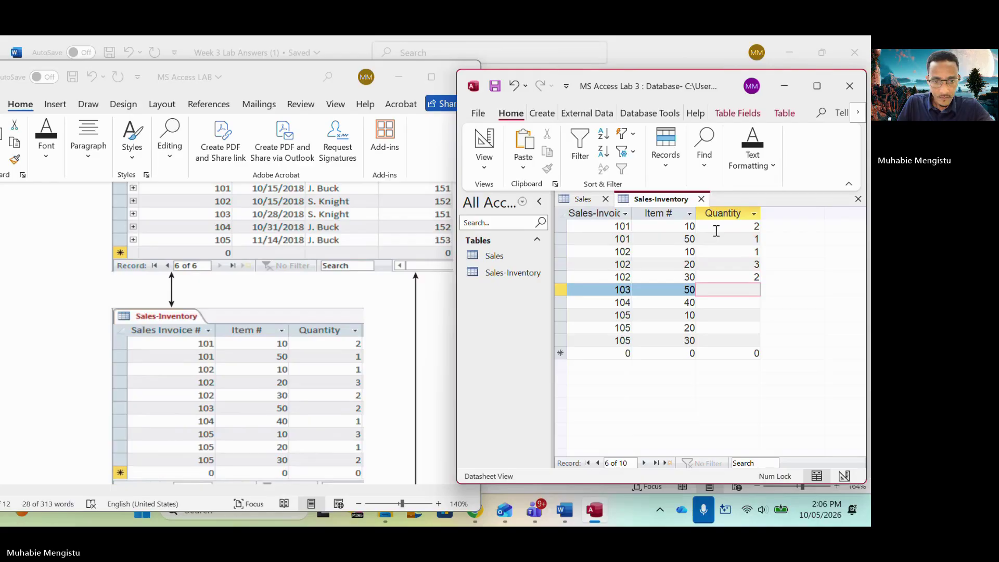
# - Enter Quantity 2 for invoice 103, 1 for invoice 104, and 3, 1 and 2 for the invoice 105 records, then check the table design
pyautogui.write('2')
pyautogui.press('Down')
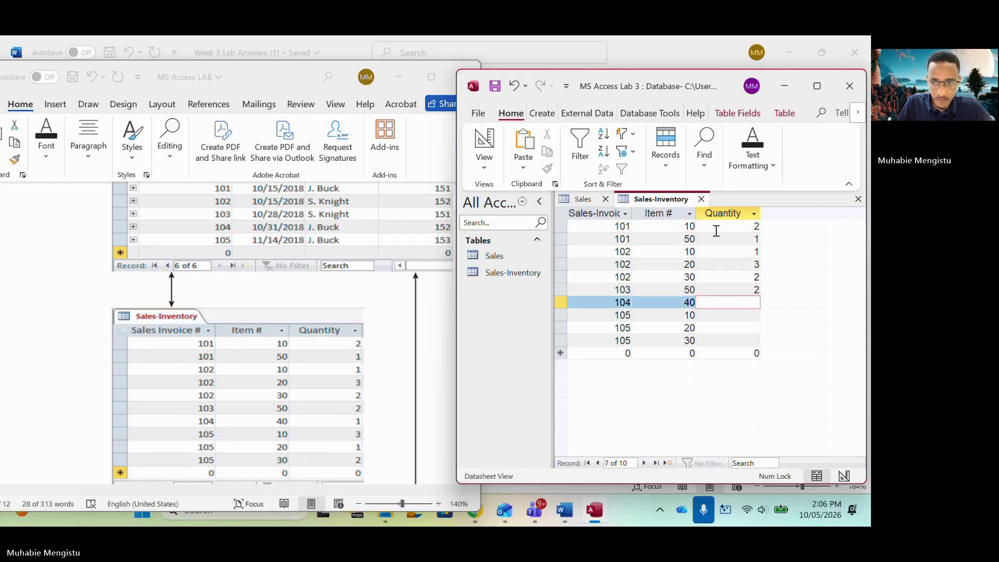
pyautogui.press('Down')
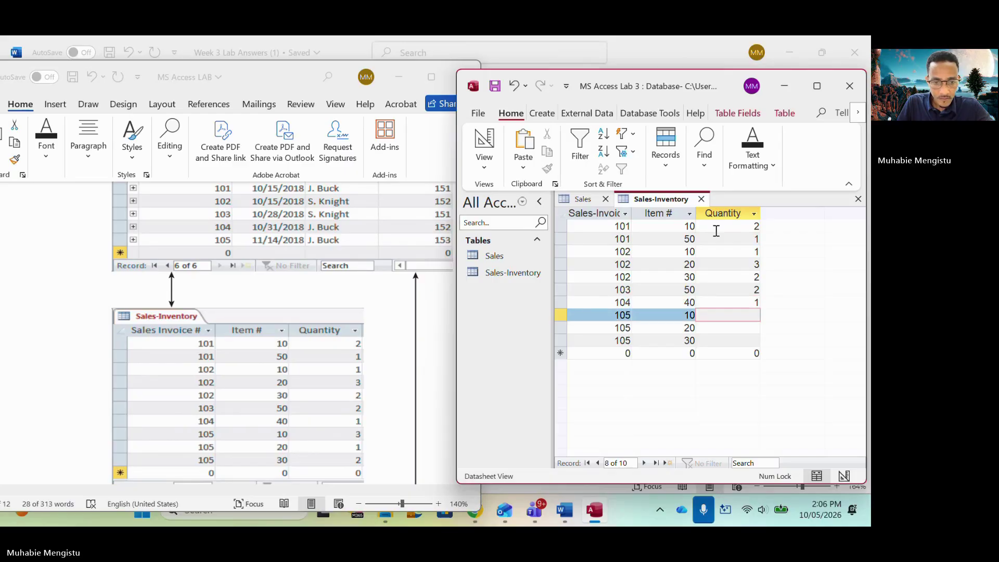
pyautogui.write('3')
pyautogui.press('Down')
pyautogui.write('1')
pyautogui.press('Down')
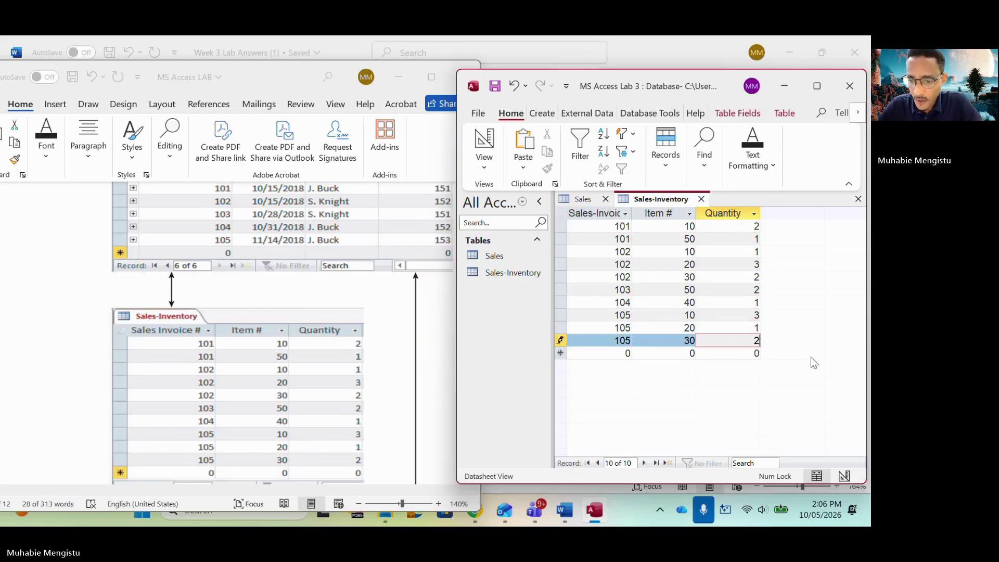
pyautogui.click(844, 475)
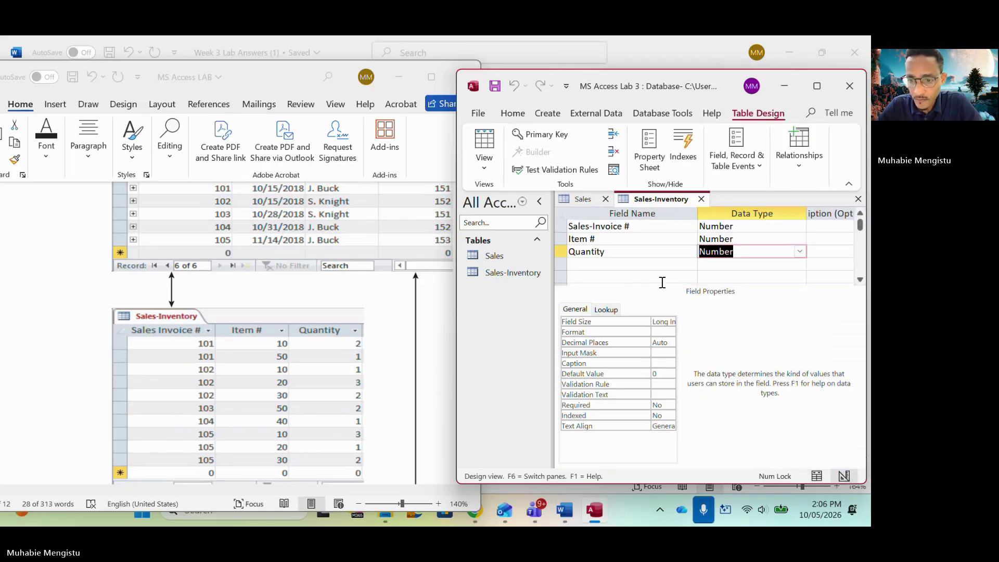
pyautogui.click(813, 473)
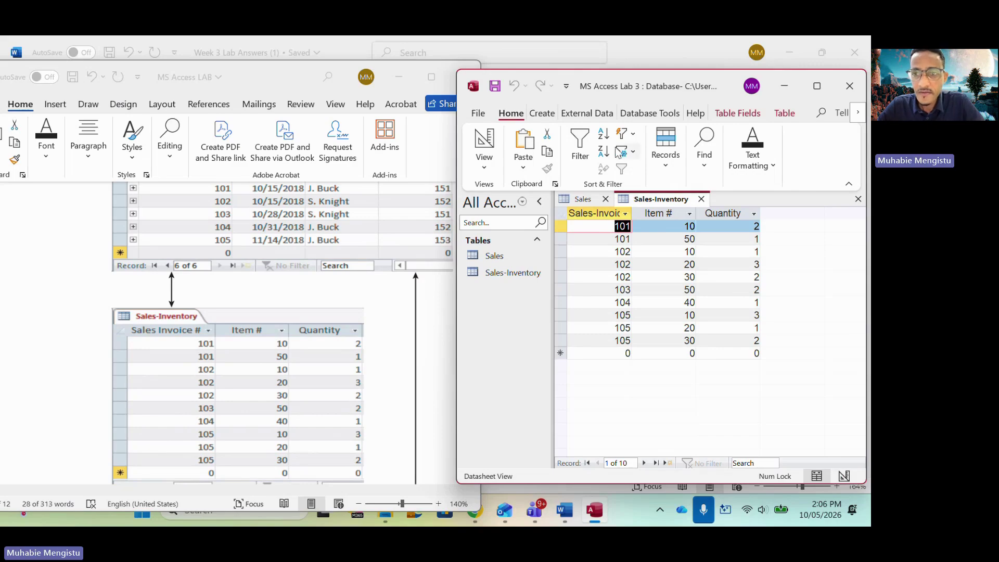
# - Maximize the database window and close the Sales-Inventory and Sales tables
pyautogui.scroll(-5, 307, 293)
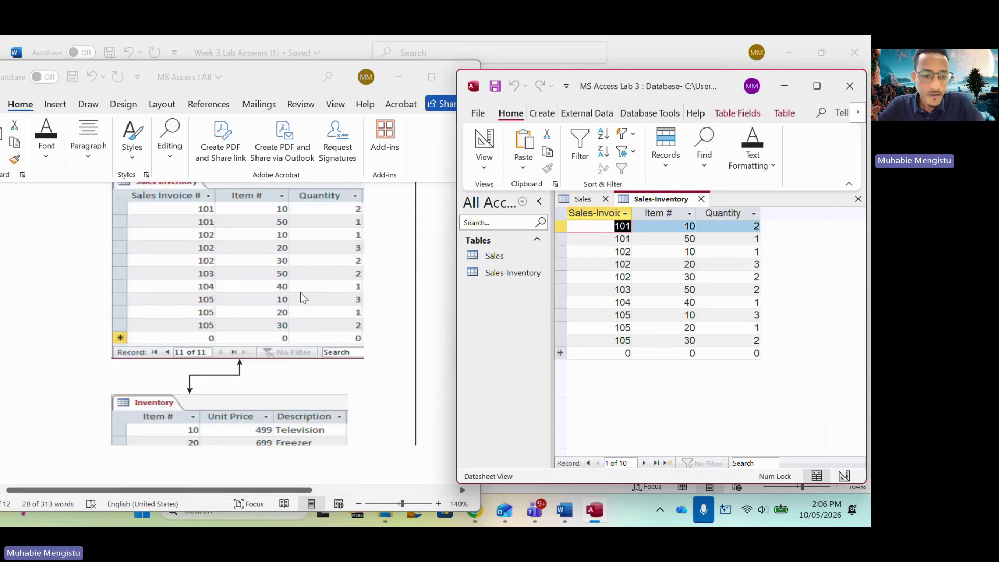
pyautogui.click(818, 86)
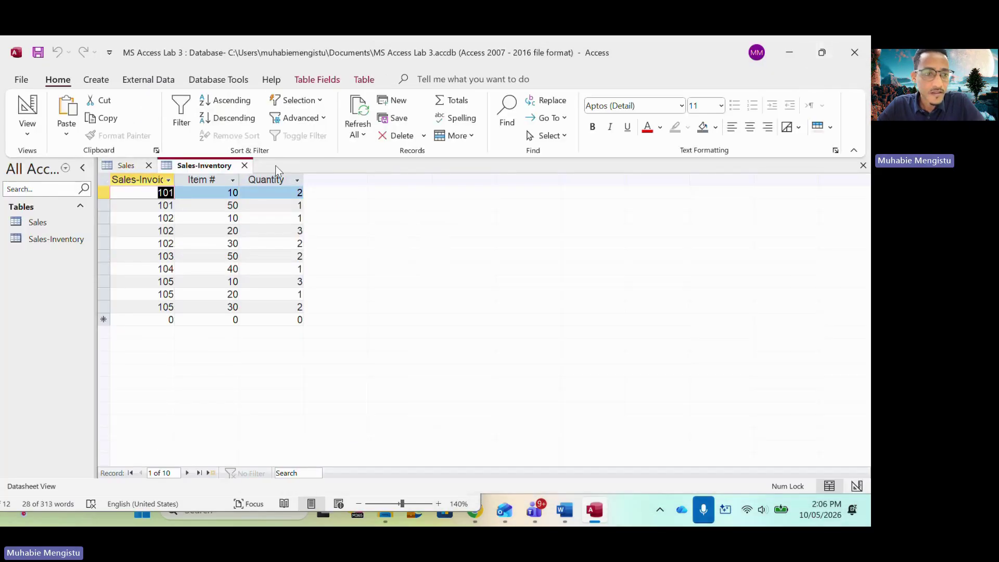
pyautogui.click(245, 165)
pyautogui.click(152, 166)
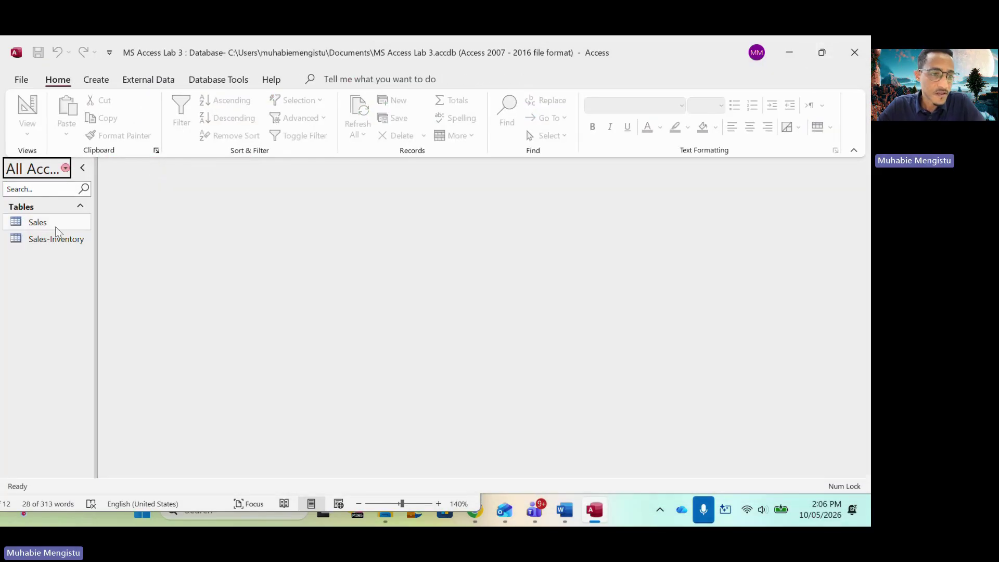
# - Create a new table and save it under the name Inventory
pyautogui.click(98, 81)
pyautogui.click(86, 118)
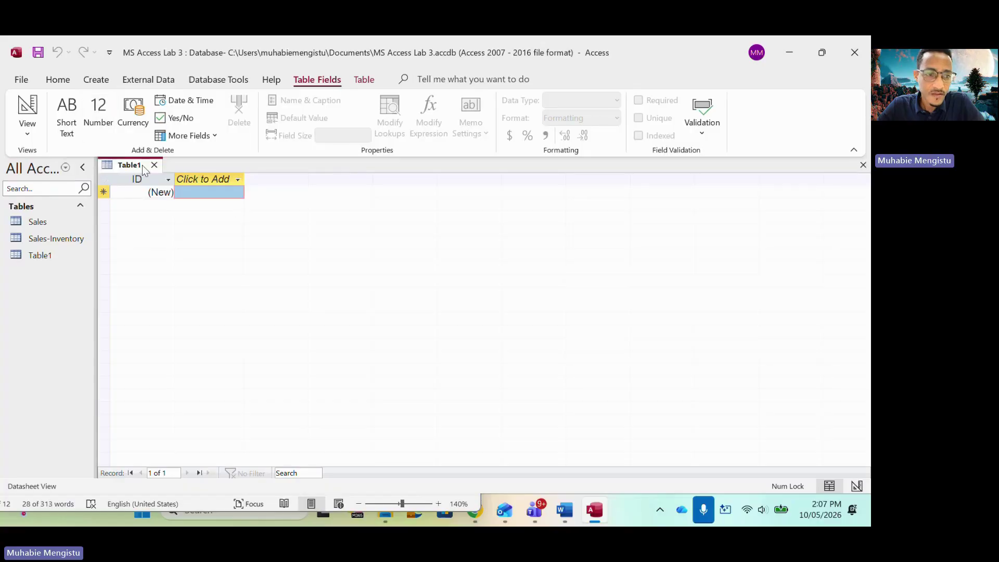
pyautogui.rightClick(131, 166)
pyautogui.click(165, 176)
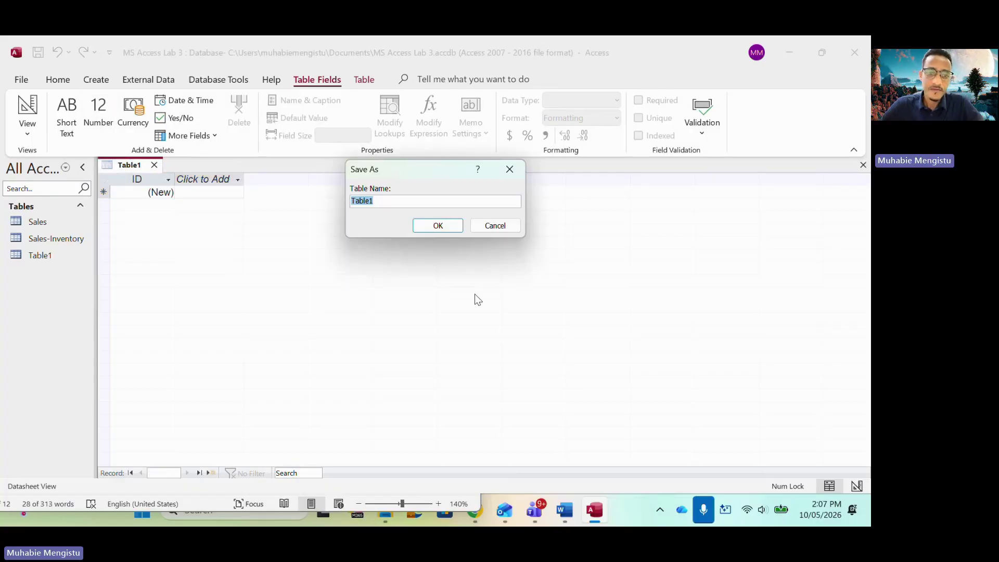
pyautogui.write('Inventory')
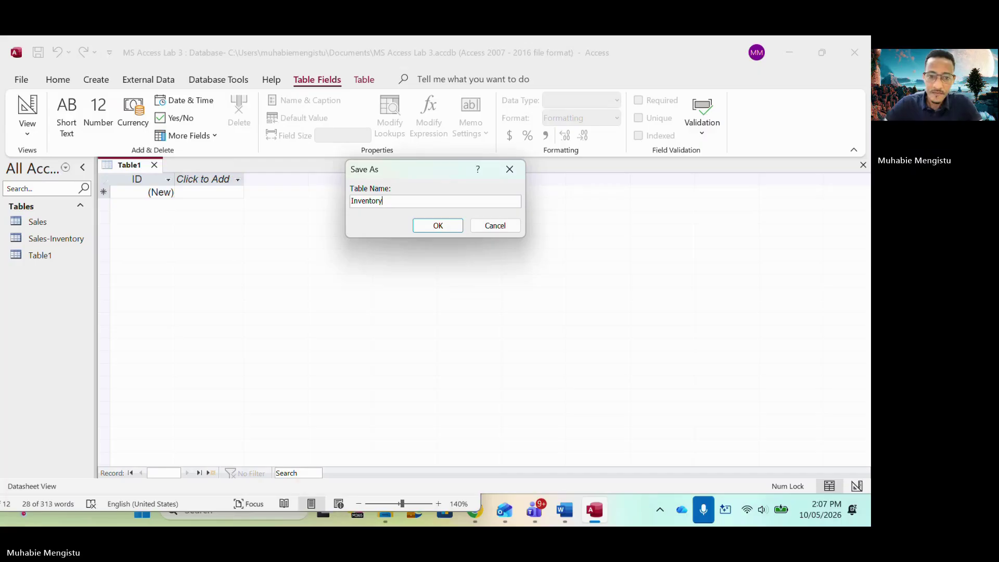
pyautogui.click(438, 226)
# - In the Inventory table's design, rename the ID field to Item # and set its data type to Number
pyautogui.click(857, 486)
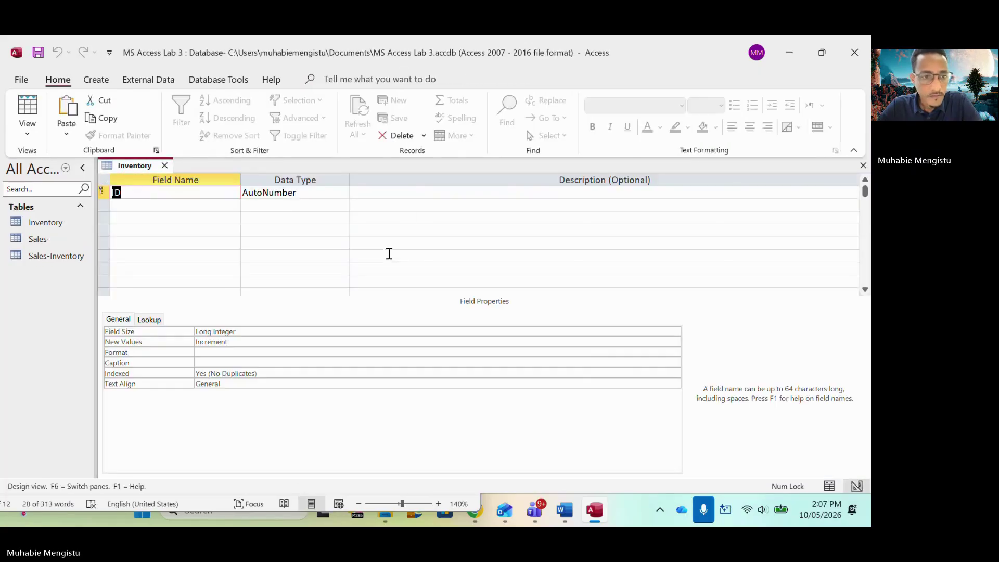
pyautogui.click(821, 61)
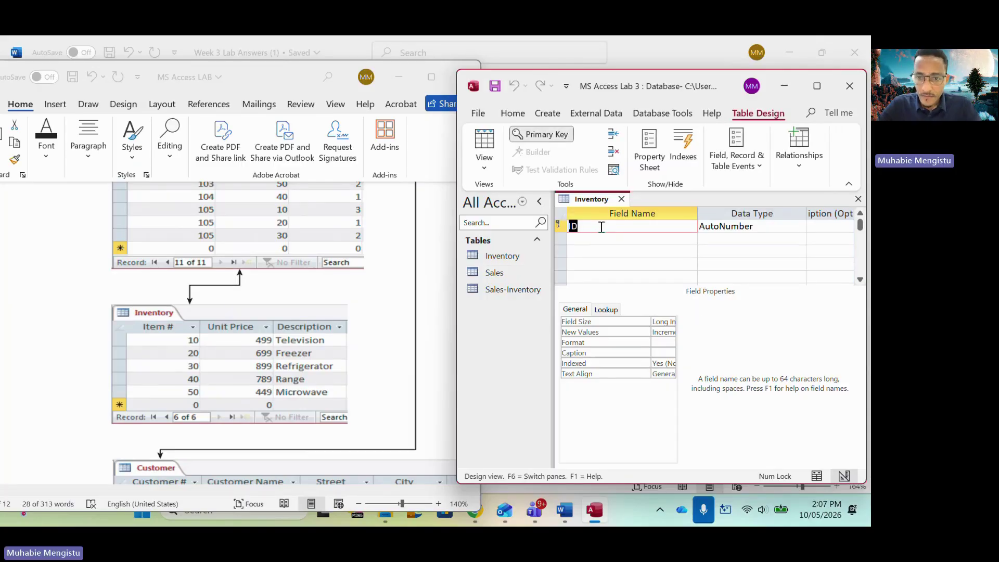
pyautogui.click(798, 226)
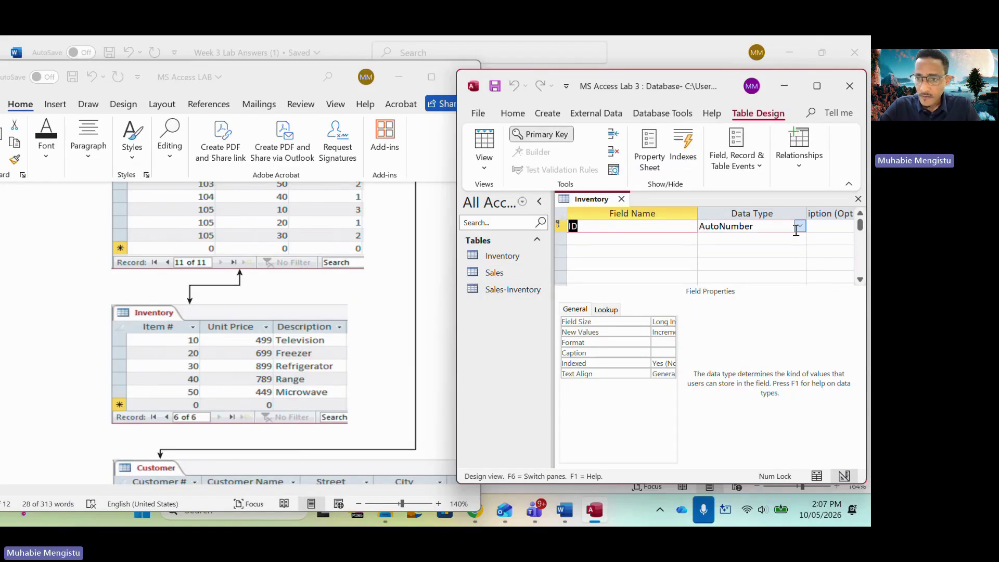
pyautogui.click(800, 227)
pyautogui.click(800, 228)
pyautogui.click(800, 227)
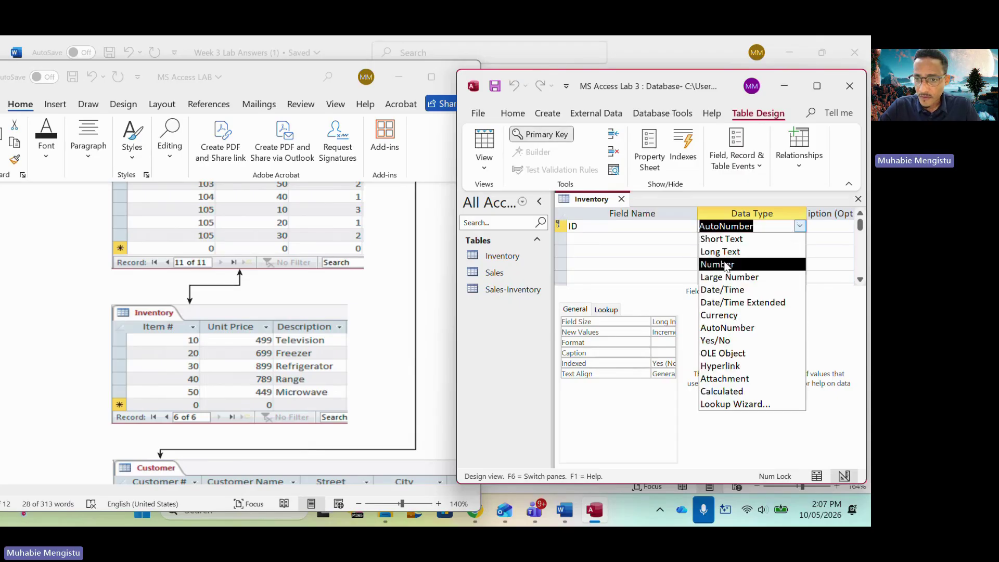
pyautogui.click(723, 265)
pyautogui.click(594, 229)
pyautogui.press('BackSpace')
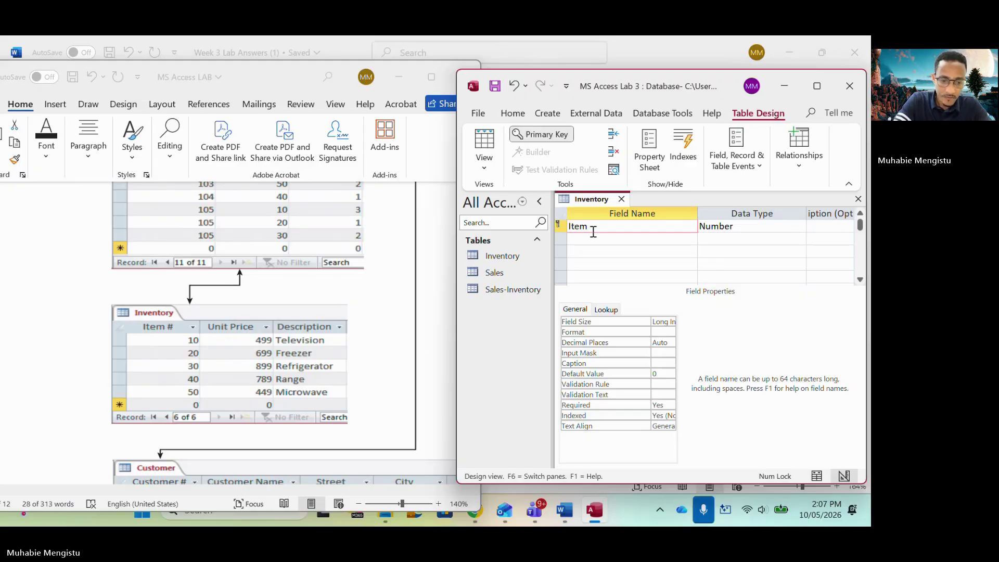
# - Add a Unit Price field with the Currency data type to the Inventory design
pyautogui.click(615, 238)
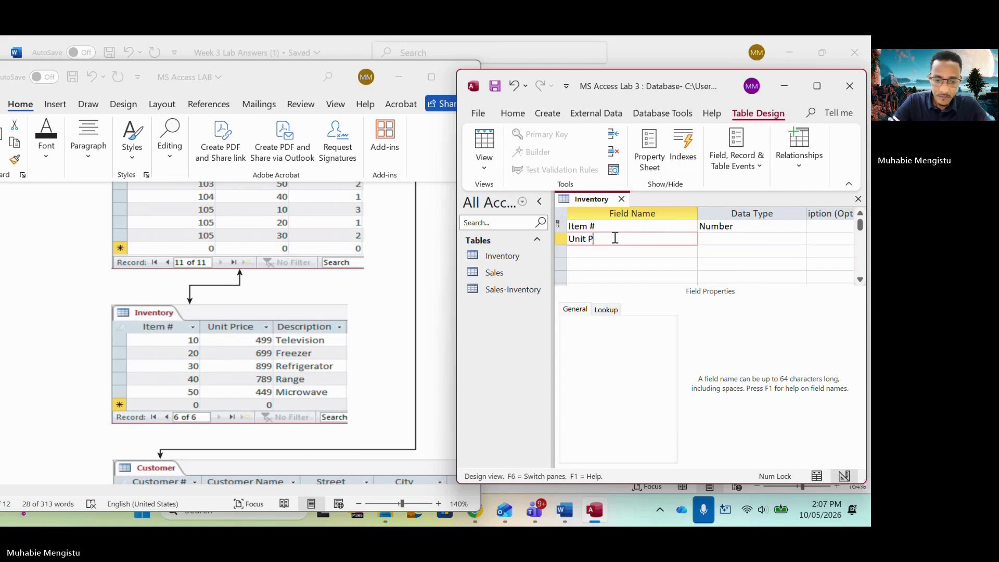
pyautogui.click(734, 242)
pyautogui.click(801, 239)
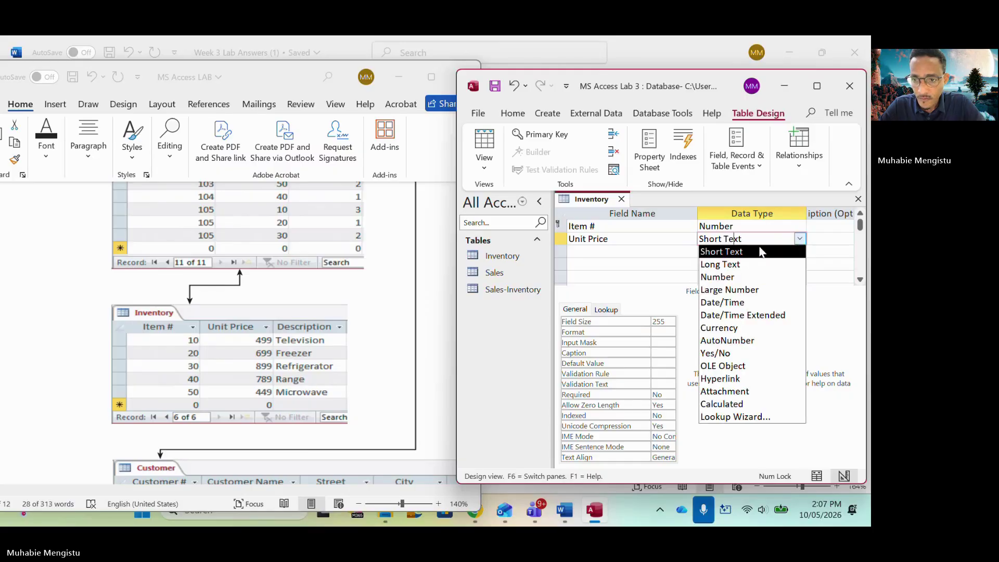
pyautogui.click(727, 328)
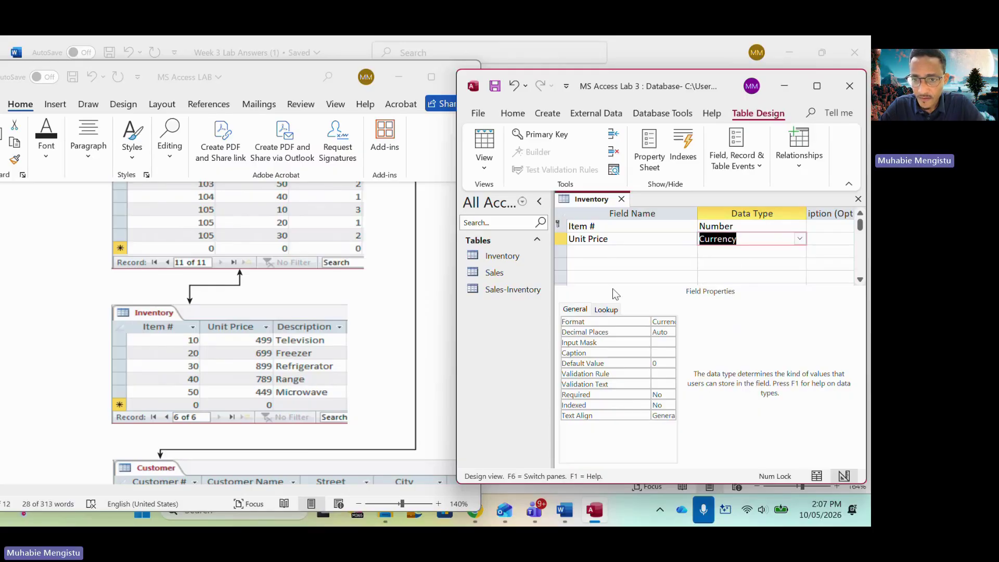
# - Add a Description field with the Short Text data type, save the table and return to the datasheet
pyautogui.click(607, 255)
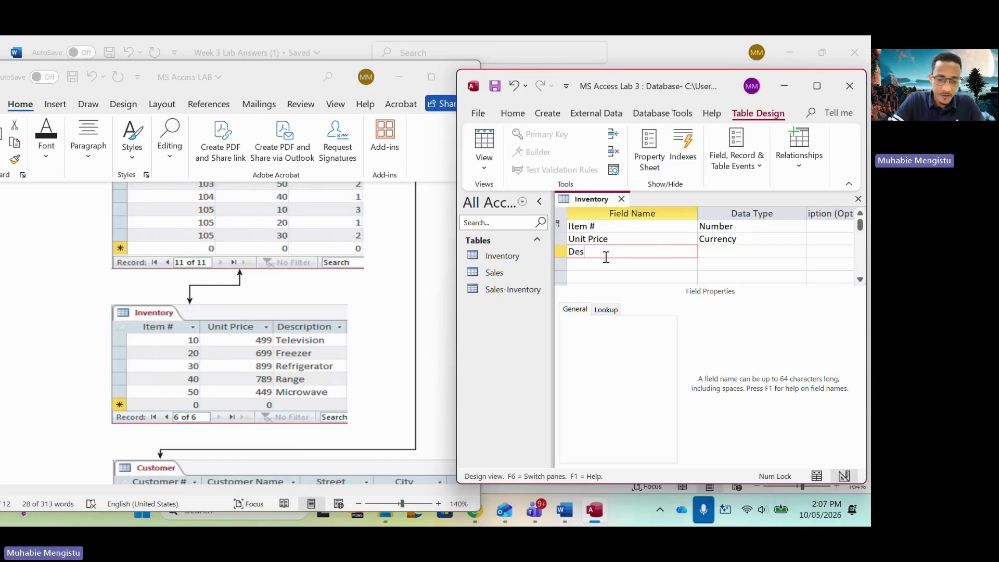
pyautogui.write('Description')
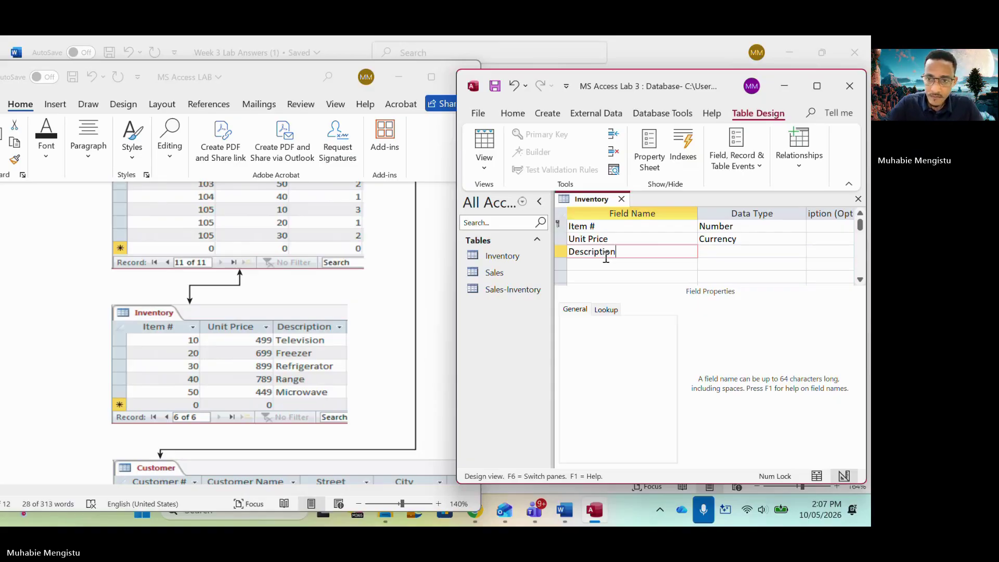
pyautogui.click(733, 250)
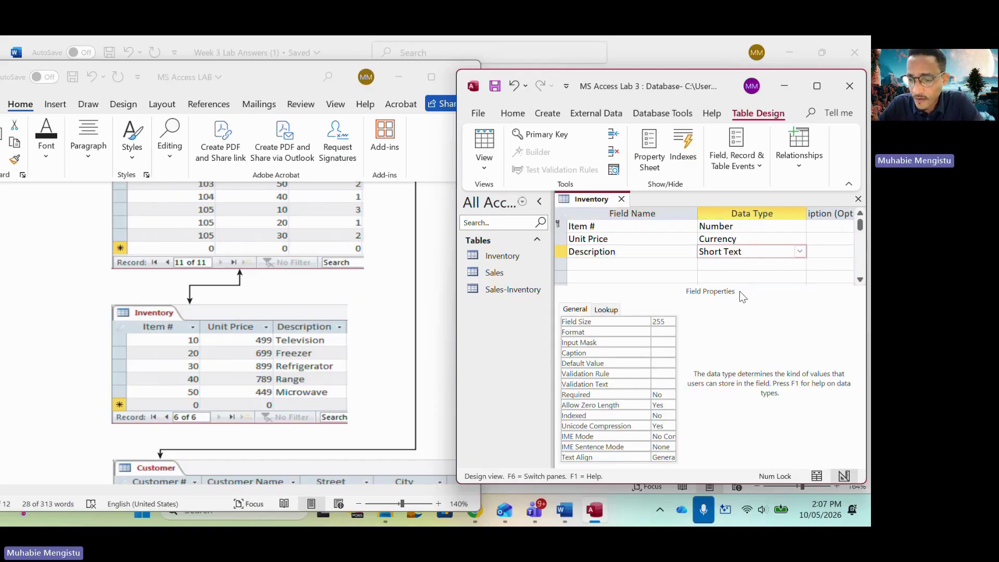
pyautogui.click(818, 475)
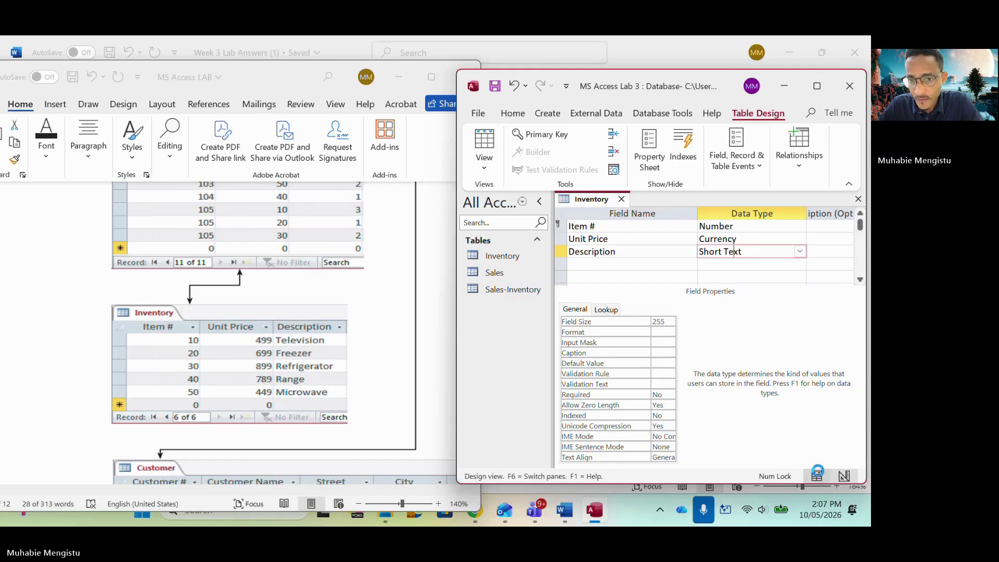
pyautogui.click(416, 312)
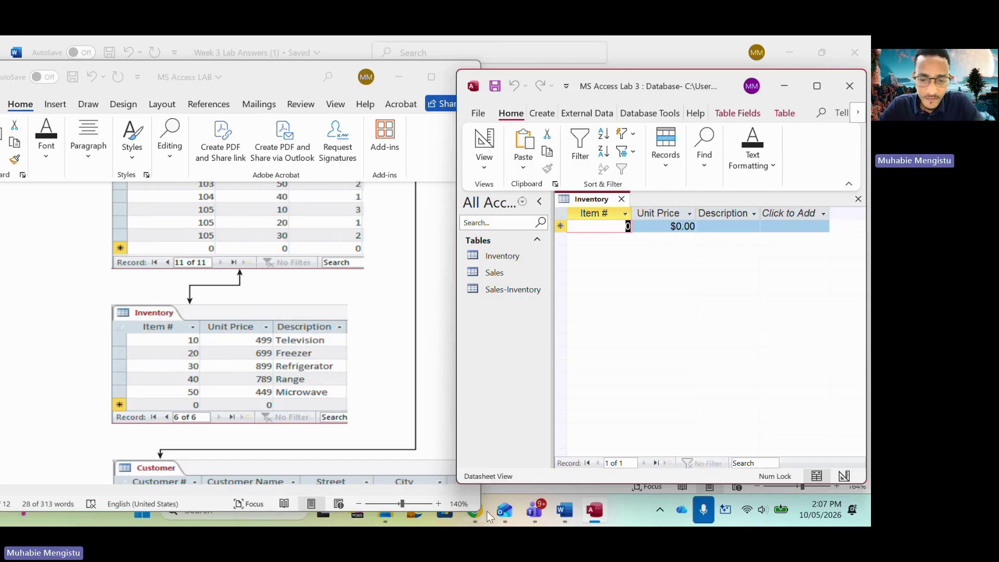
pyautogui.doubleClick(386, 514)
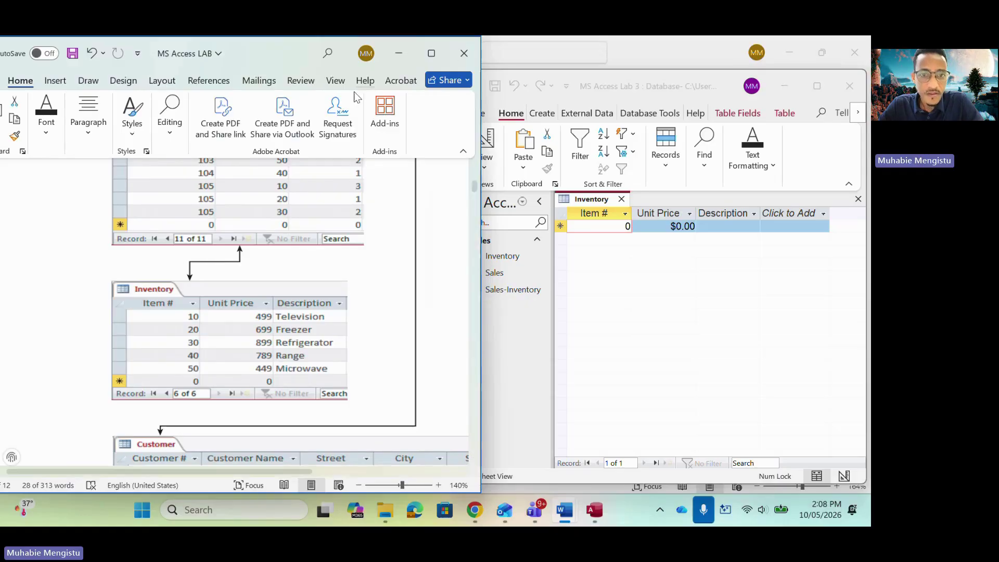
pyautogui.click(345, 63)
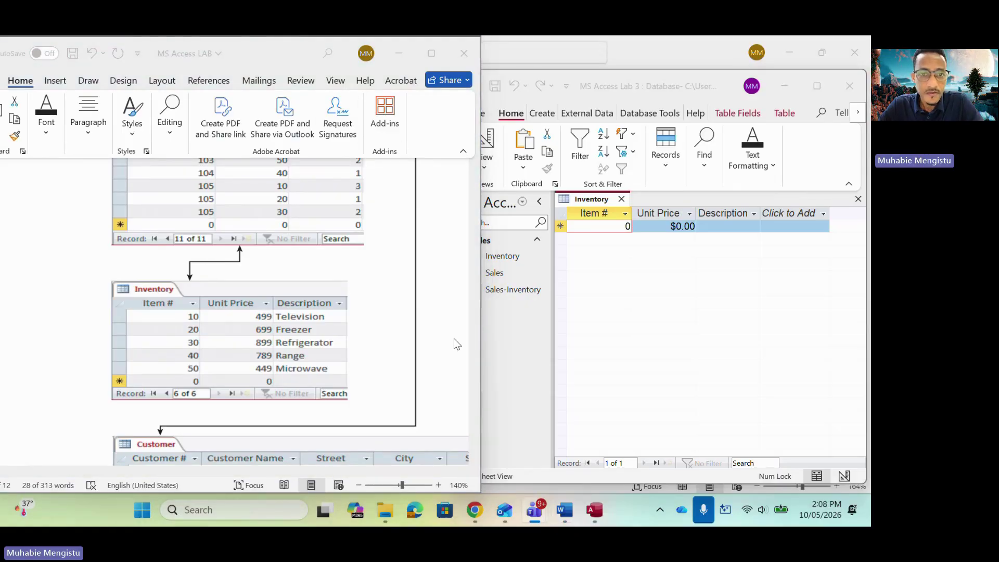
pyautogui.click(643, 371)
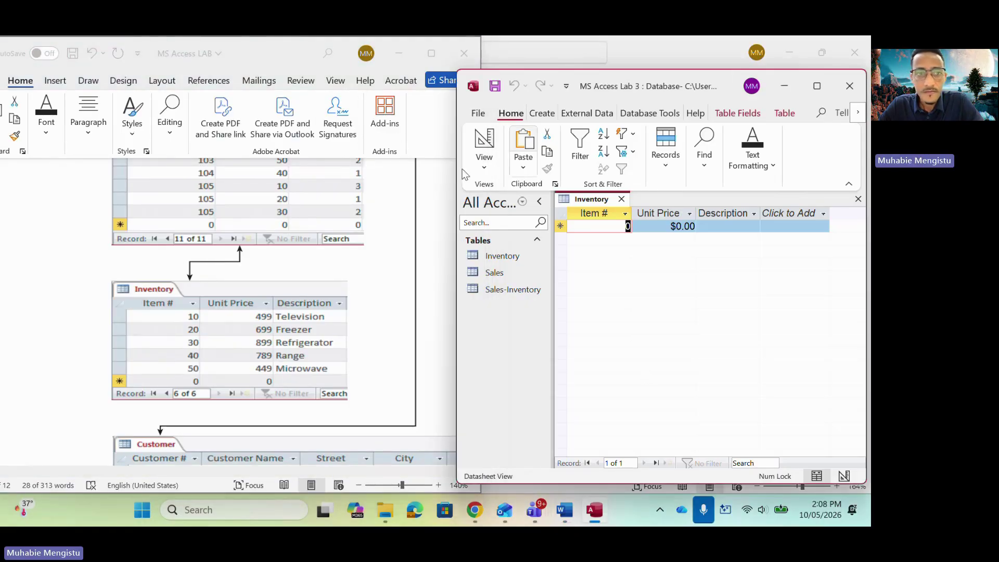
pyautogui.click(36, 211)
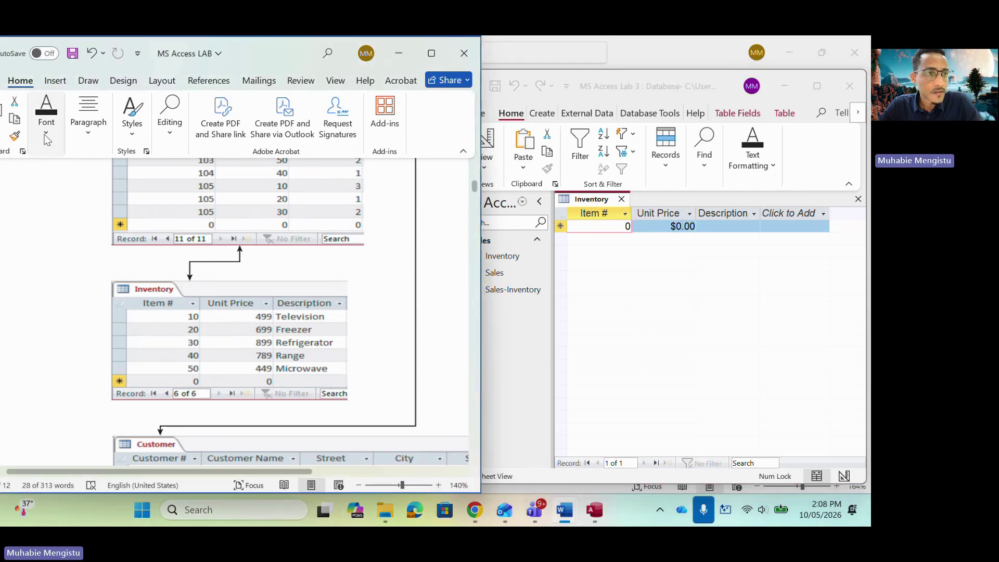
# - Switch to File Explorer and open the Lab 2 folder inside Accy231 week 3 in Downloads
pyautogui.click(385, 510)
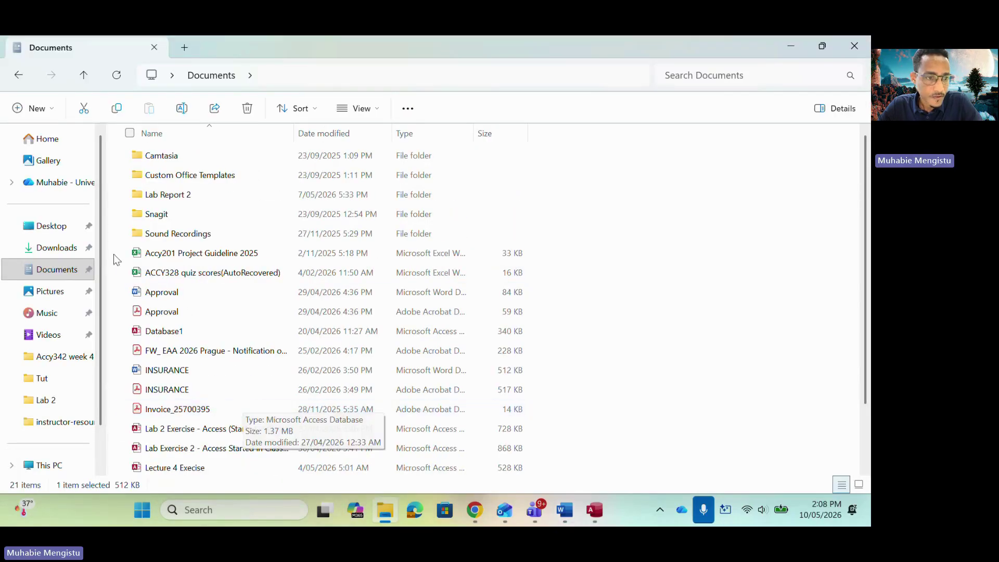
pyautogui.click(67, 246)
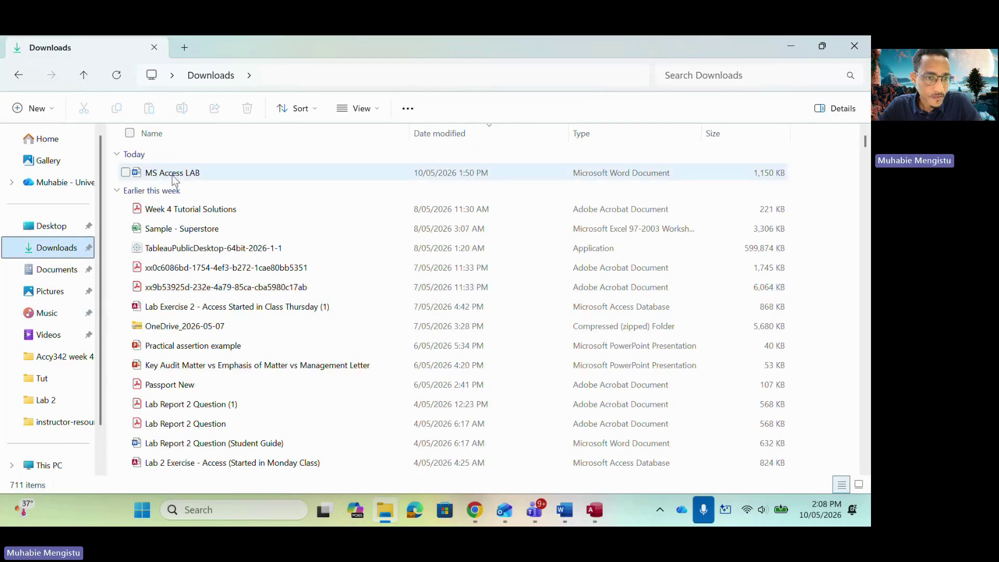
pyautogui.scroll(-2, 240, 370)
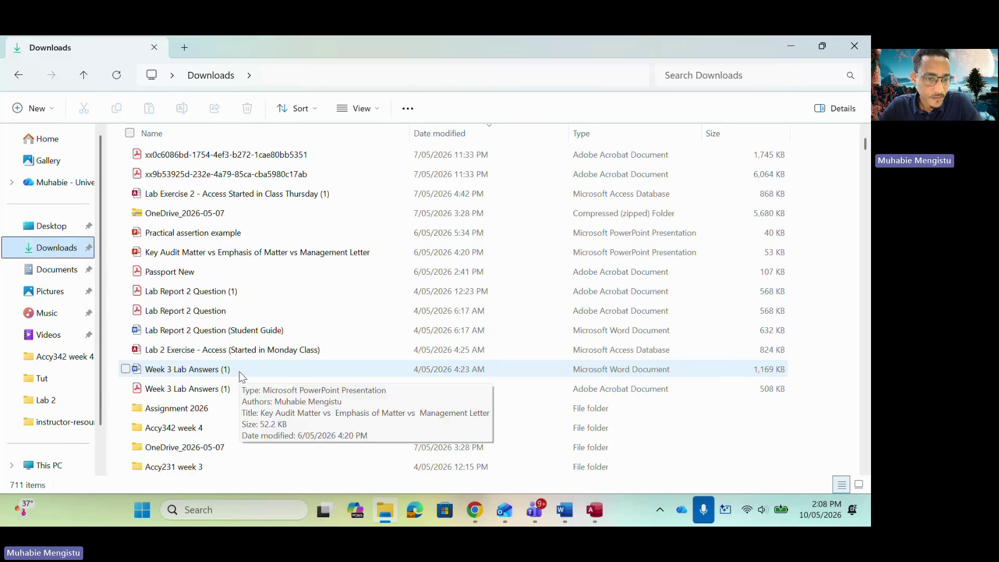
pyautogui.scroll(-4, 240, 370)
pyautogui.doubleClick(196, 295)
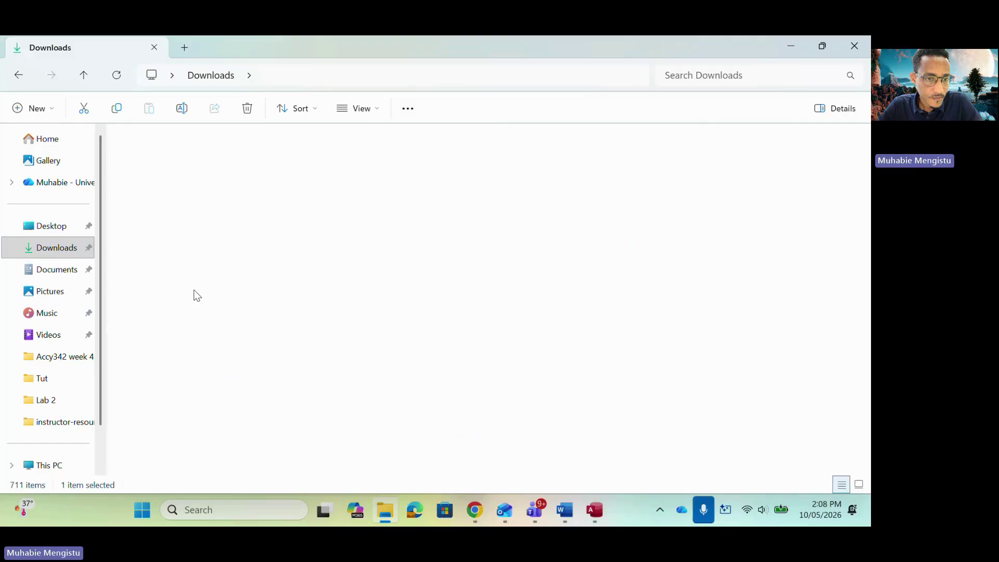
pyautogui.doubleClick(167, 172)
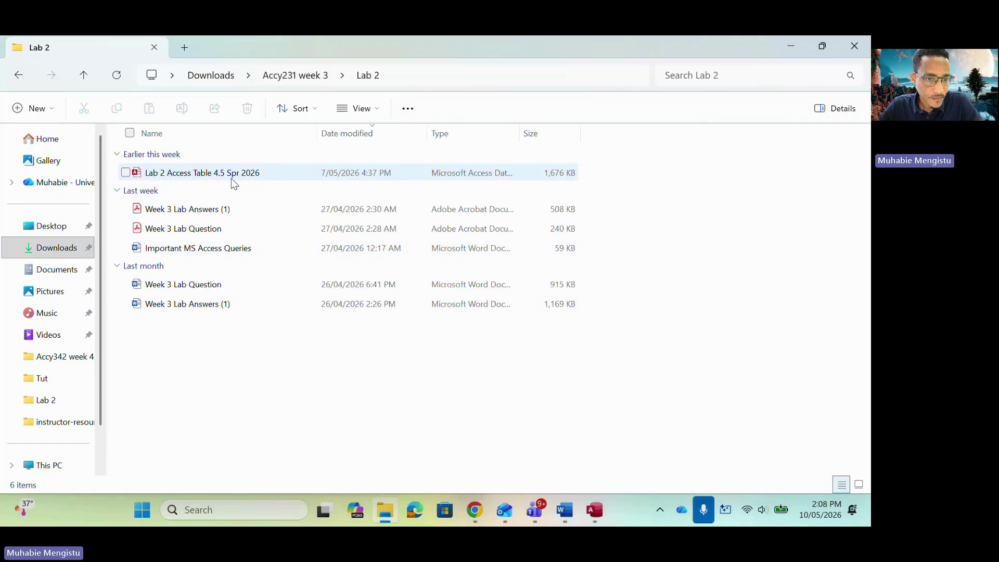
# - Open the Important MS Access Queries document and copy the currency format $ #,##0.00
pyautogui.doubleClick(237, 248)
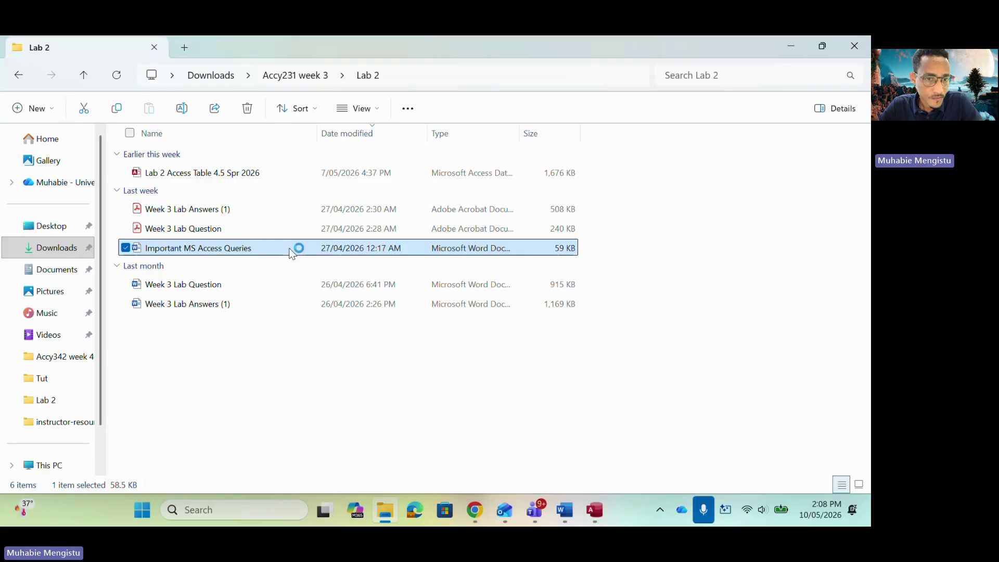
pyautogui.scroll(-3, 303, 326)
pyautogui.scroll(2, 250, 364)
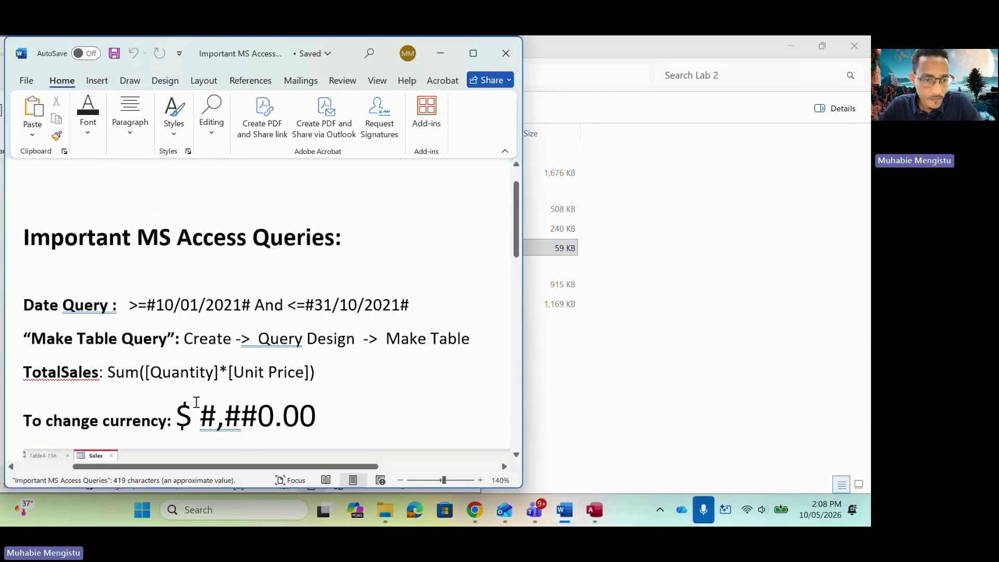
pyautogui.moveTo(177, 414); pyautogui.dragTo(316, 416)
pyautogui.hotkey('ctrl', 'c')
pyautogui.rightClick(289, 417)
pyautogui.click(324, 198)
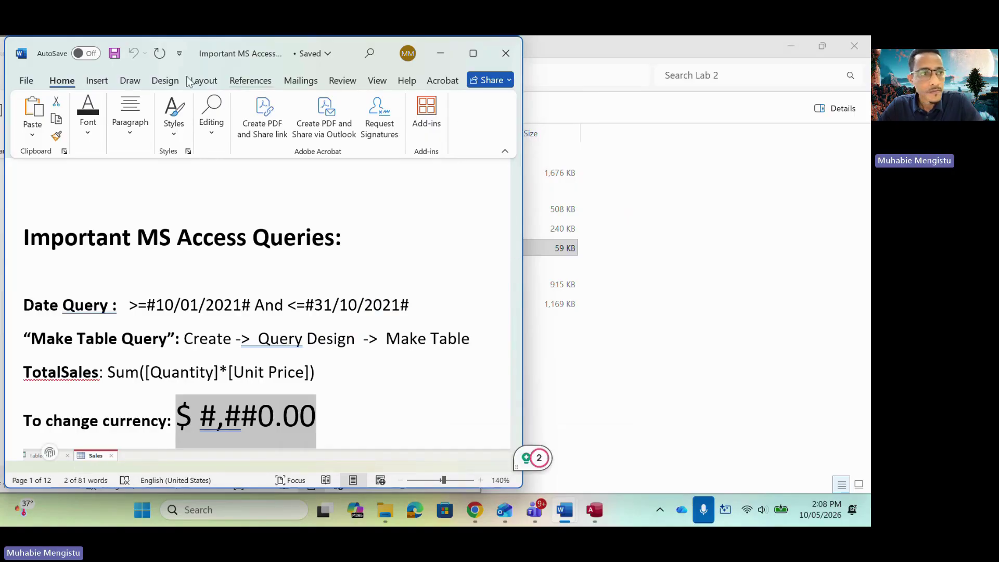
# - Minimize File Explorer, shorten the queries document window, and bring the Access database and MS Access LAB document forward side by side
pyautogui.click(719, 221)
pyautogui.click(789, 43)
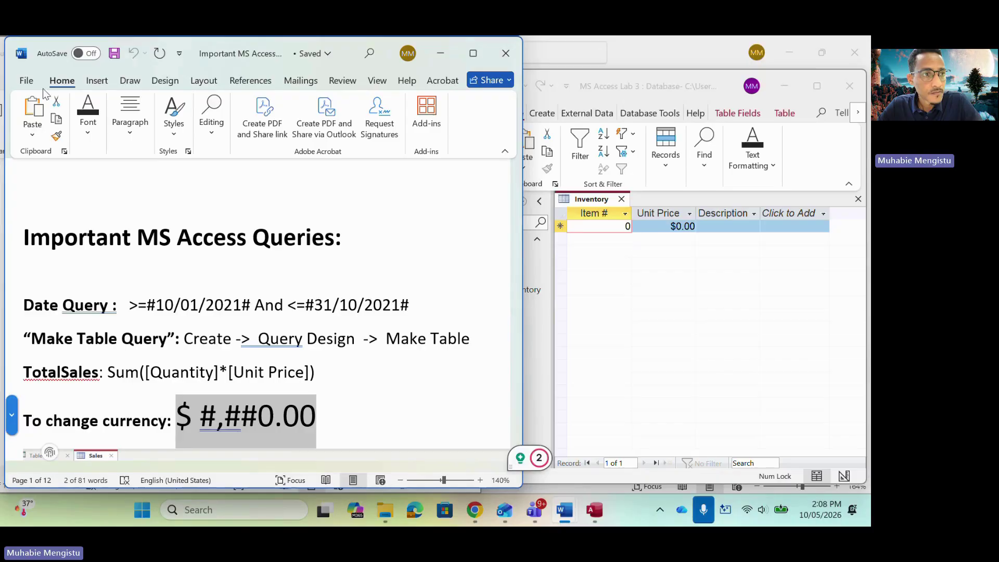
pyautogui.moveTo(394, 487); pyautogui.dragTo(404, 413)
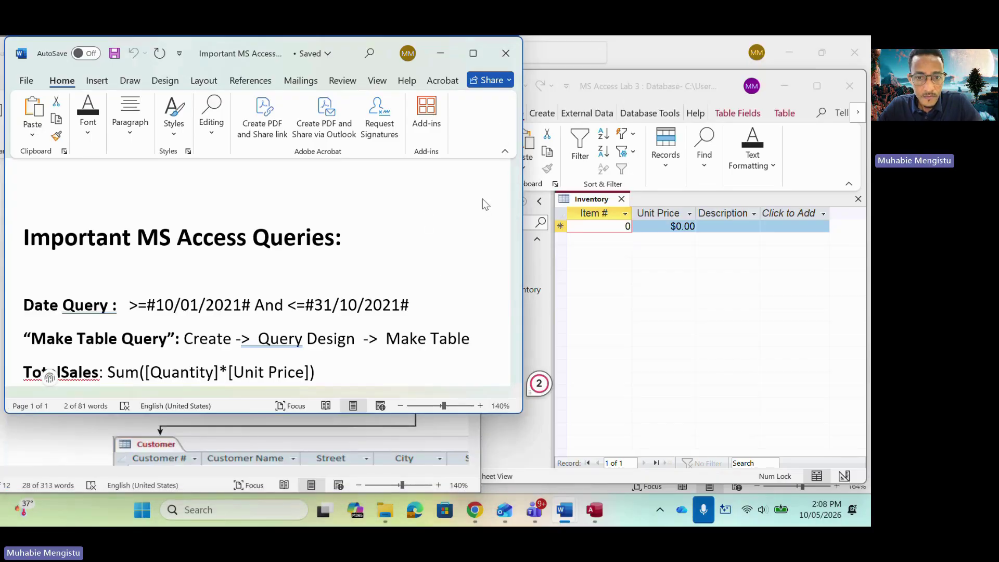
pyautogui.scroll(-4, 484, 204)
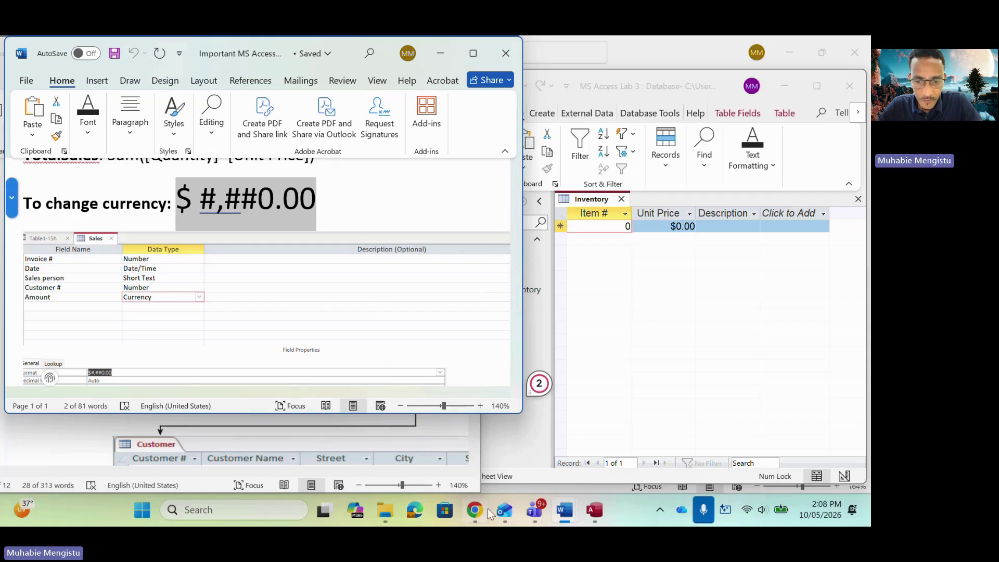
pyautogui.click(594, 512)
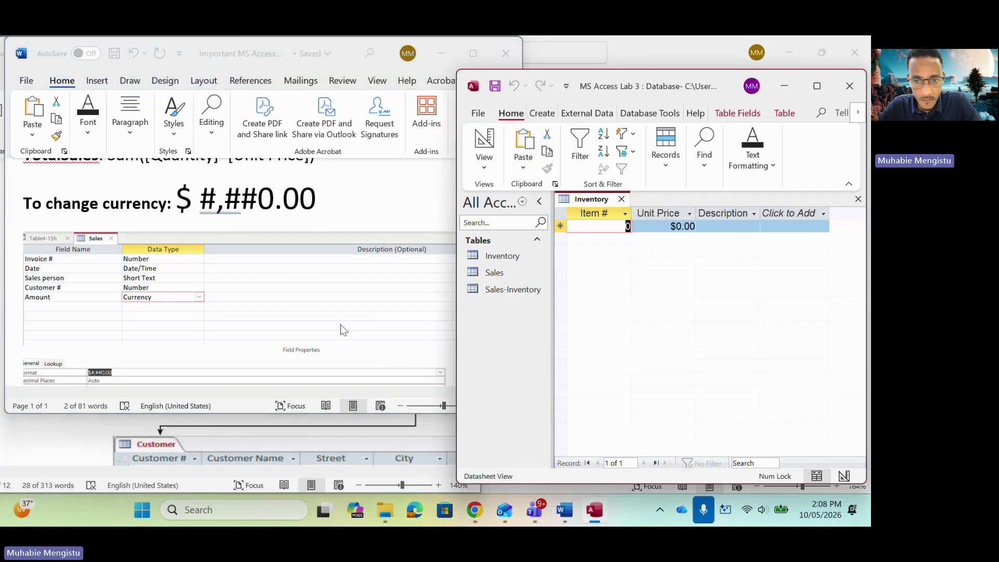
pyautogui.click(565, 512)
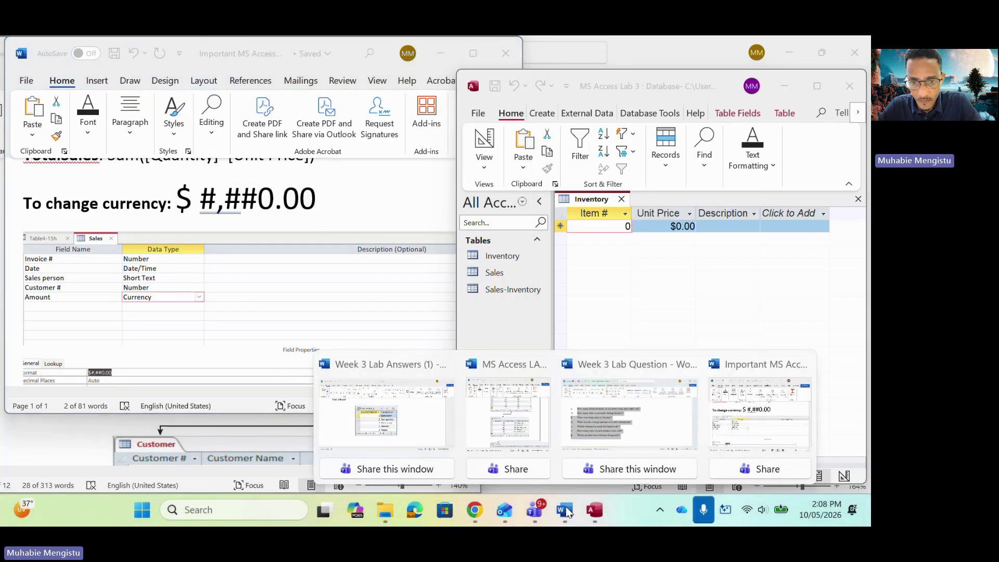
pyautogui.click(511, 421)
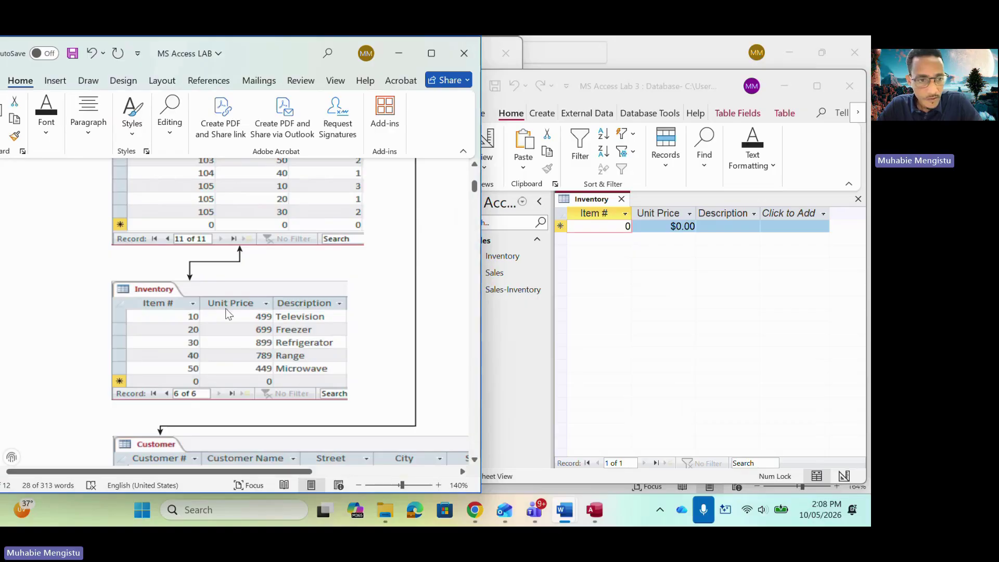
# - Open the Inventory table in Design View, maximize the window and select the Unit Price field's Format property
pyautogui.click(684, 227)
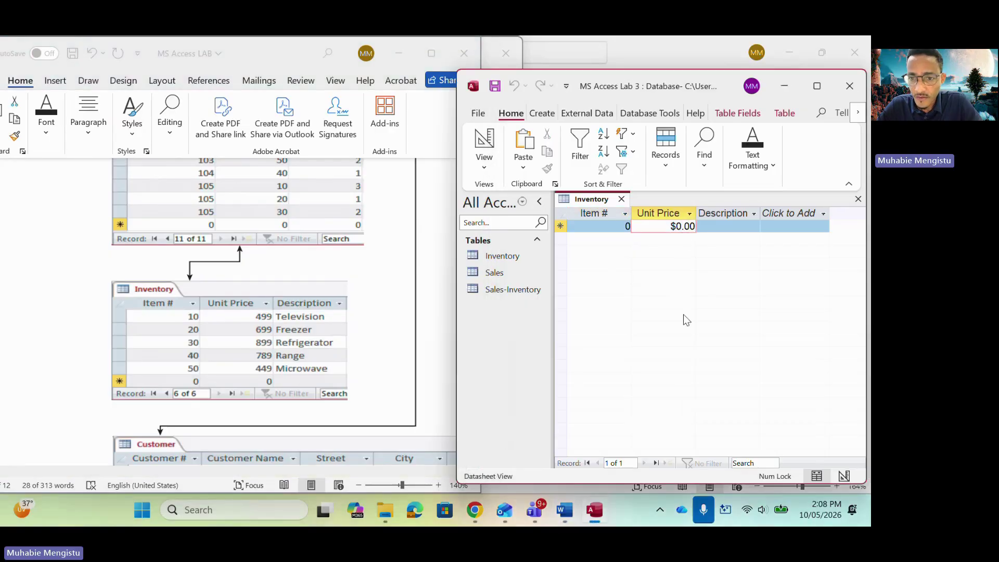
pyautogui.click(843, 475)
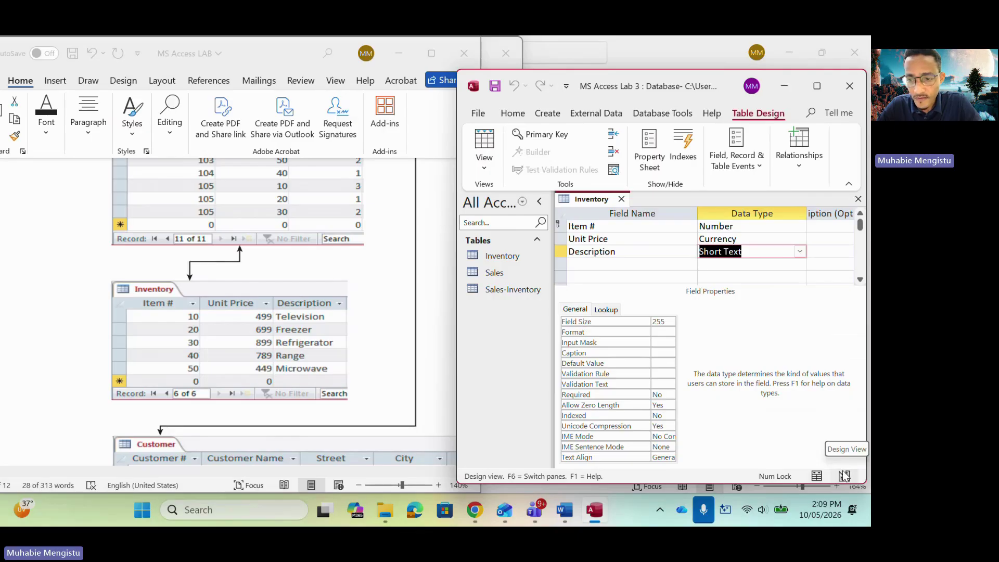
pyautogui.click(769, 239)
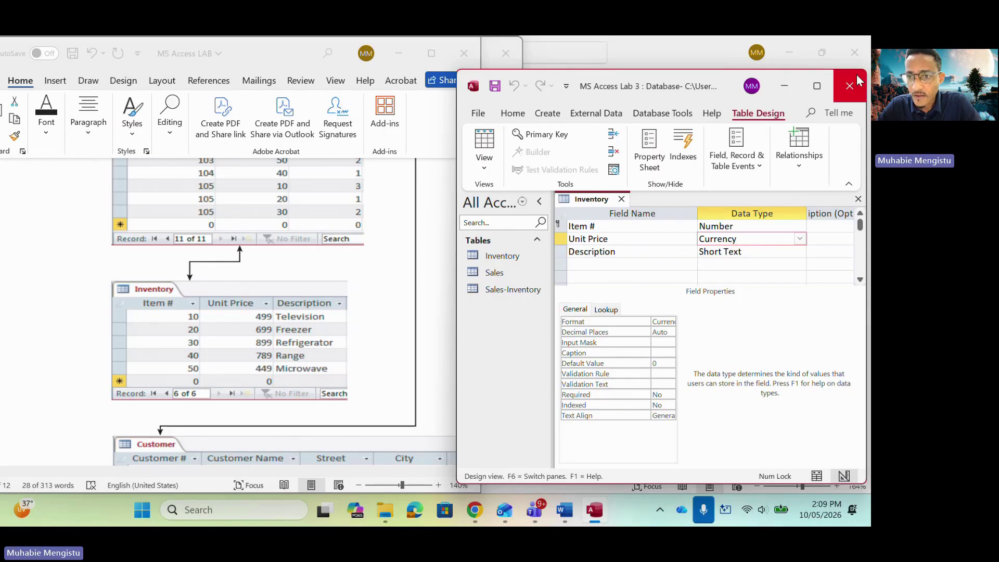
pyautogui.click(818, 86)
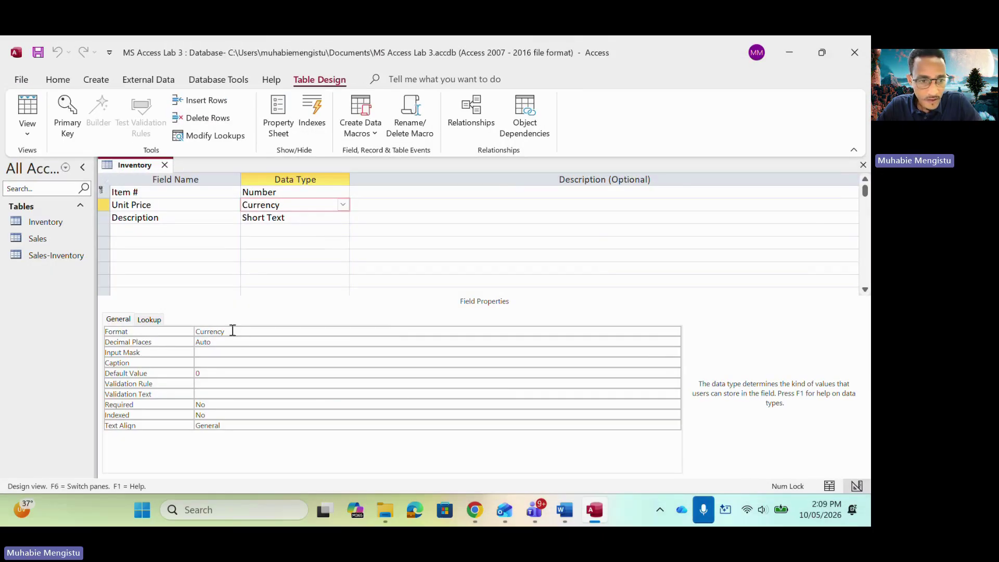
pyautogui.click(233, 331)
pyautogui.click(168, 331)
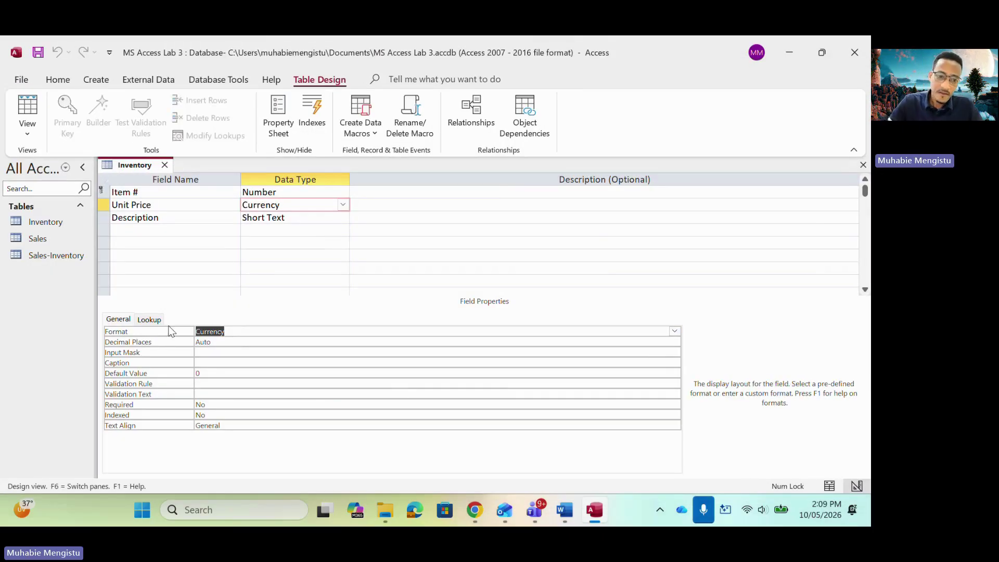
# - Replace the Unit Price field's Format with the copied custom format $ #,##0.00
pyautogui.click(294, 206)
pyautogui.click(237, 331)
pyautogui.press('BackSpace')
pyautogui.press('BackSpace')
pyautogui.press('BackSpace')
pyautogui.press('BackSpace')
pyautogui.press('BackSpace')
pyautogui.press('BackSpace')
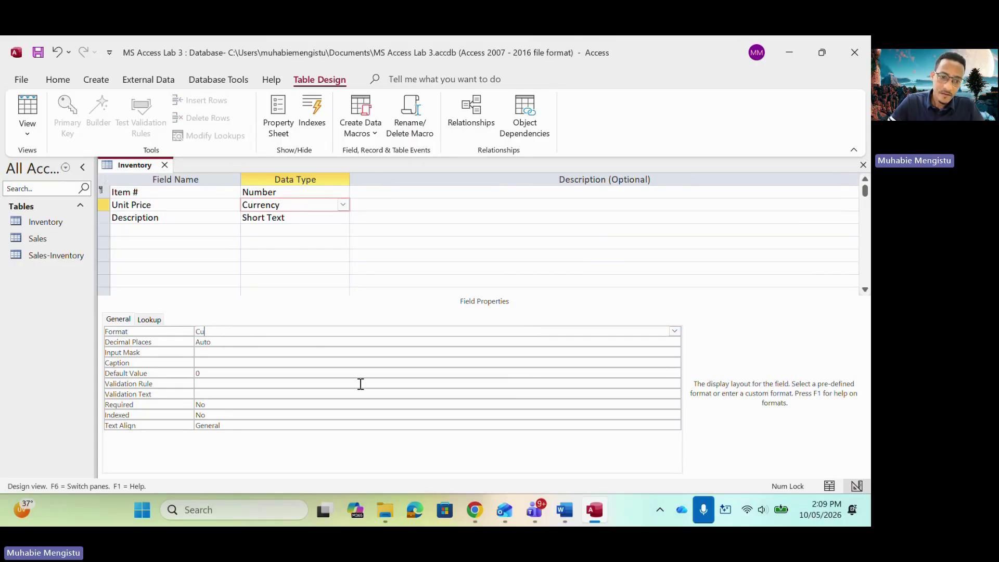
pyautogui.hotkey('ctrl', 'v')
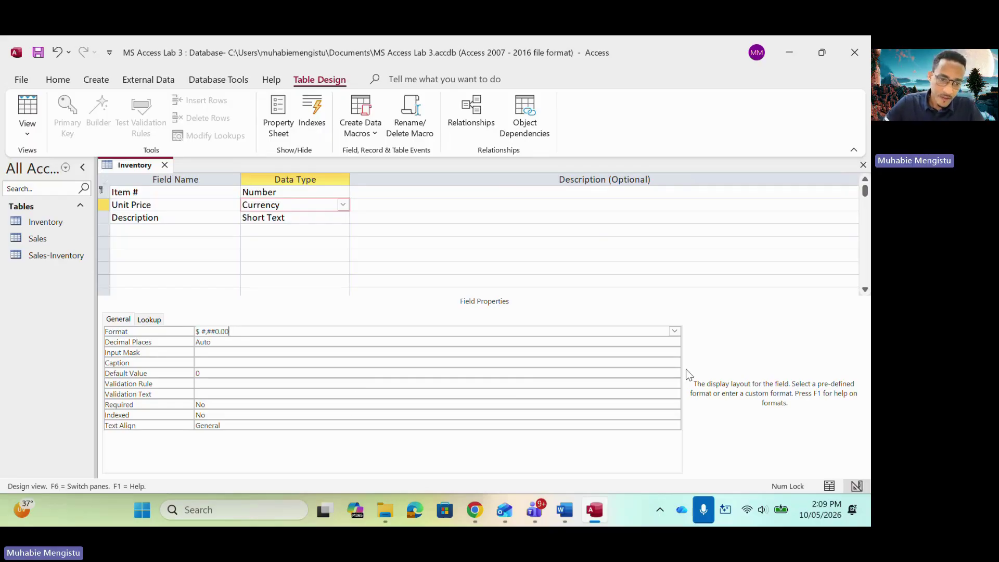
# - Change the currency symbol in the Unit Price format to AED, save the table and view it as a datasheet
pyautogui.click(202, 333)
pyautogui.press('BackSpace')
pyautogui.write('AED')
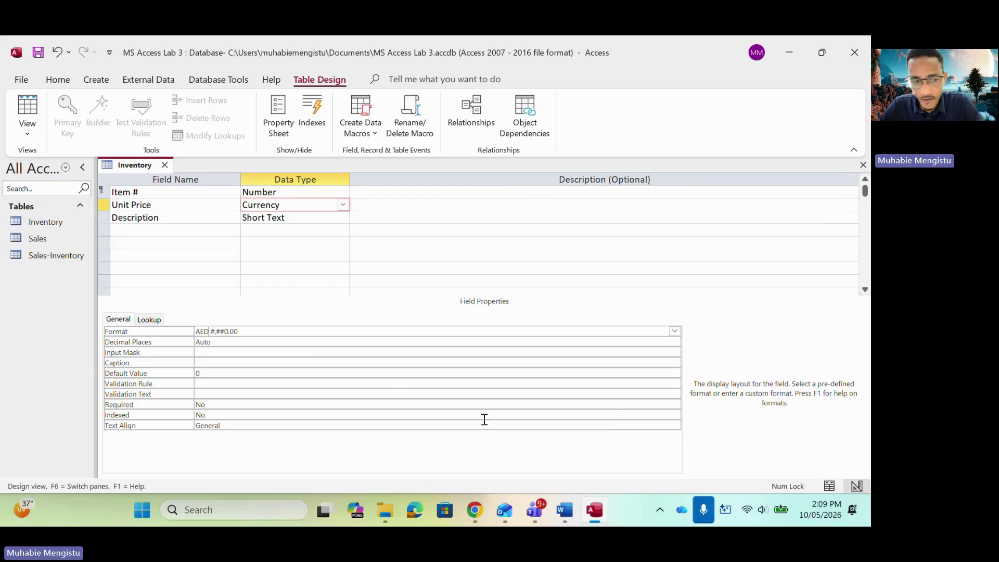
pyautogui.moveTo(210, 333); pyautogui.dragTo(195, 333)
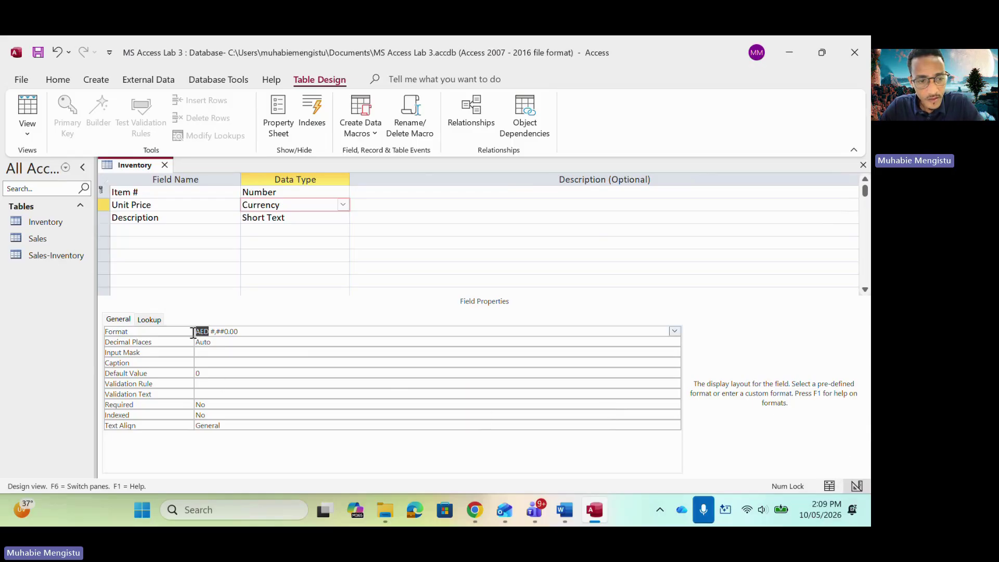
pyautogui.click(830, 485)
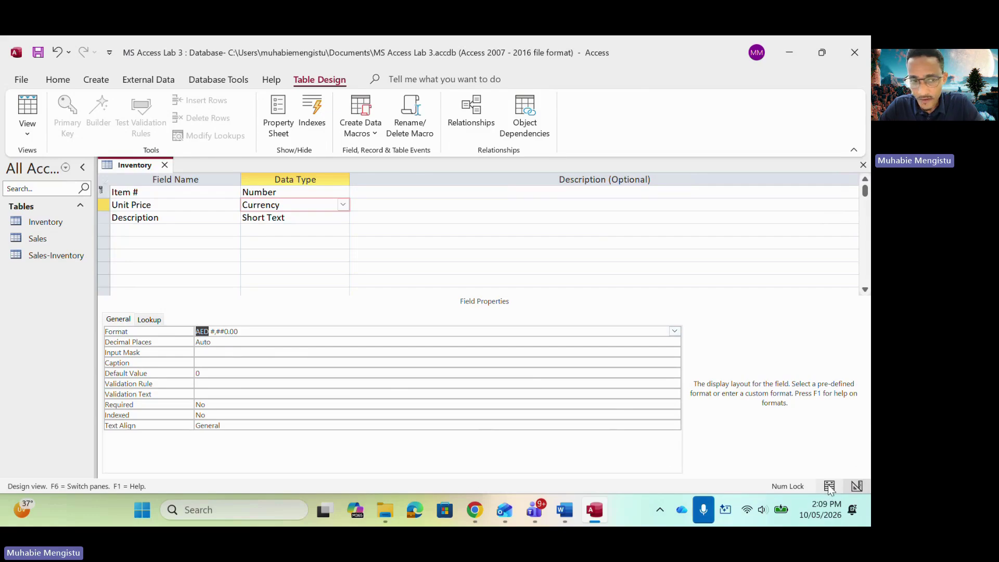
pyautogui.click(416, 315)
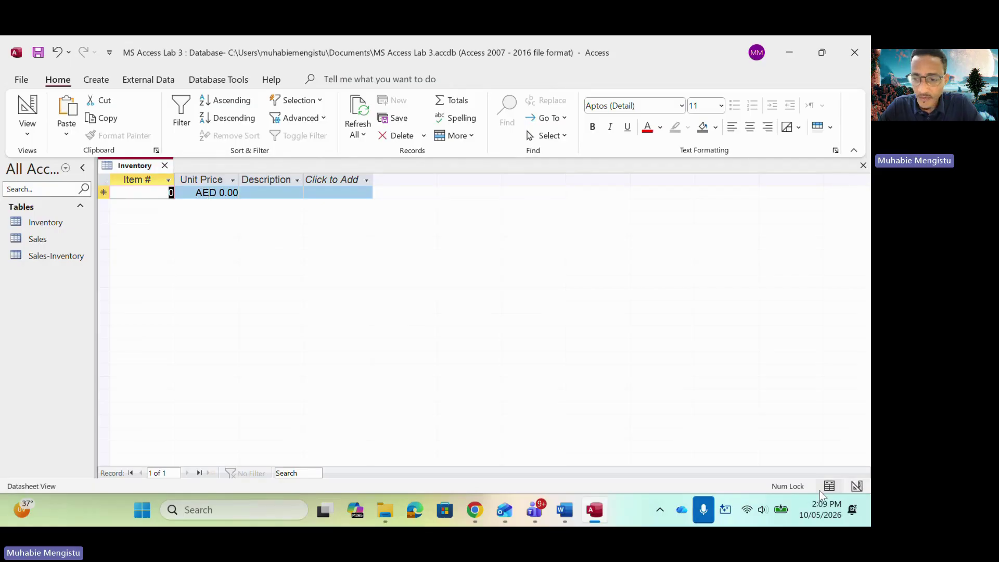
# - Reopen the Inventory design, set the Unit Price format's currency symbol to $, save the table and return to the datasheet
pyautogui.click(856, 486)
pyautogui.click(212, 333)
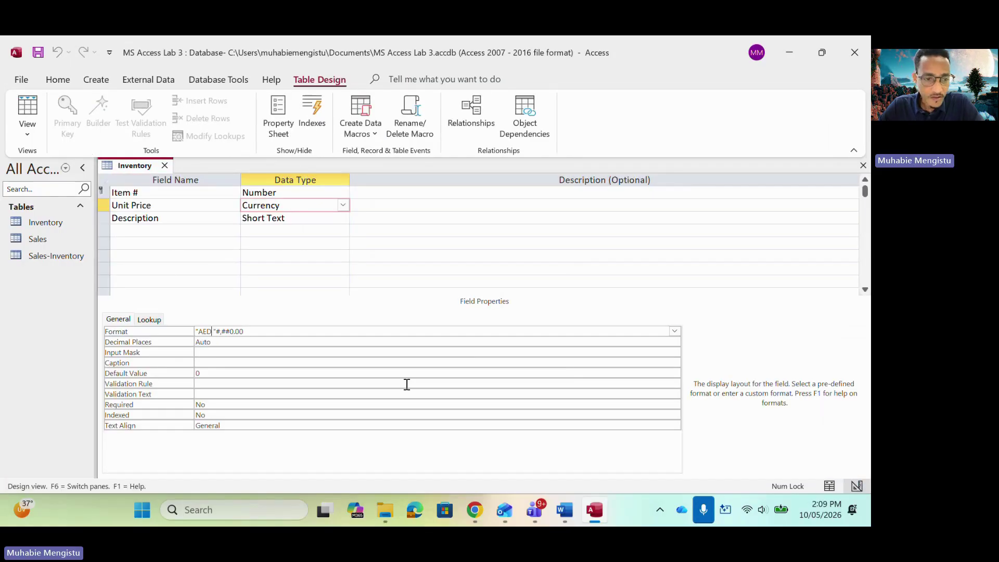
pyautogui.press('BackSpace')
pyautogui.press('BackSpace')
pyautogui.press('BackSpace')
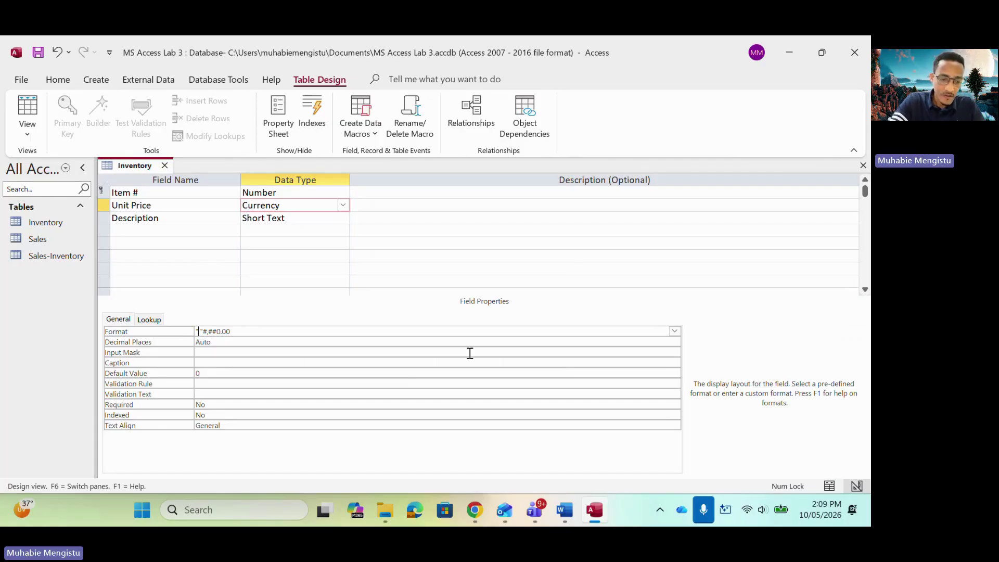
pyautogui.write('$')
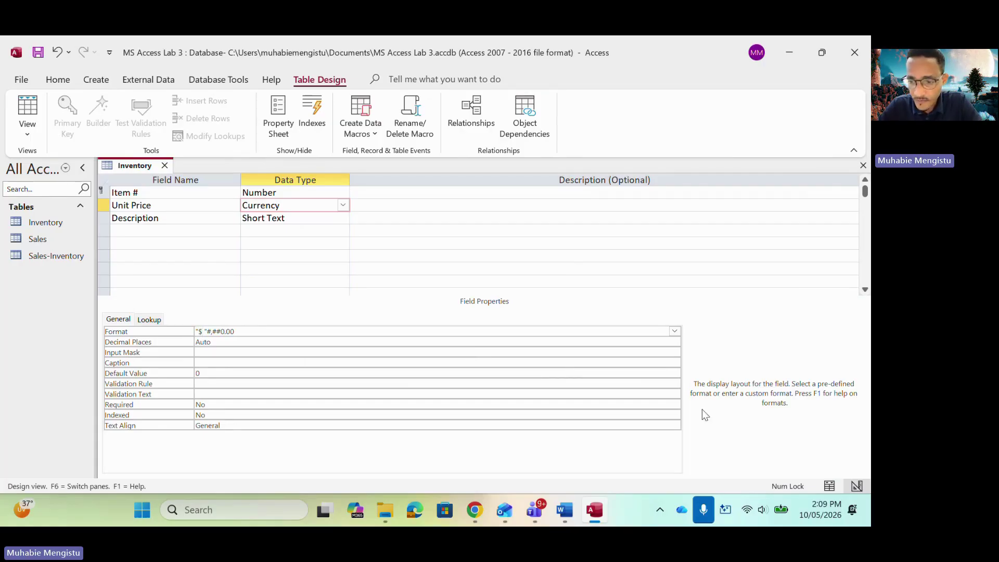
pyautogui.click(830, 487)
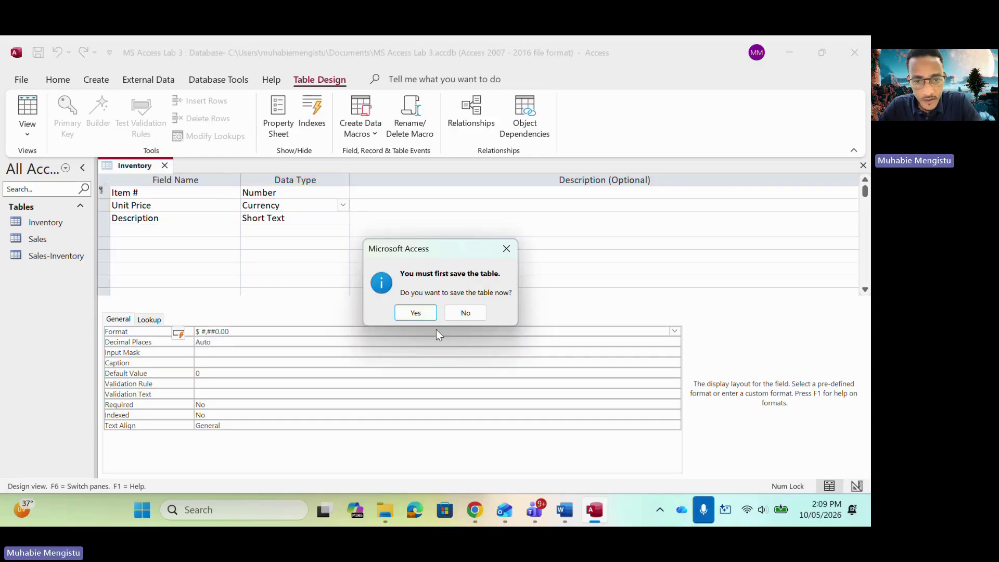
pyautogui.click(415, 313)
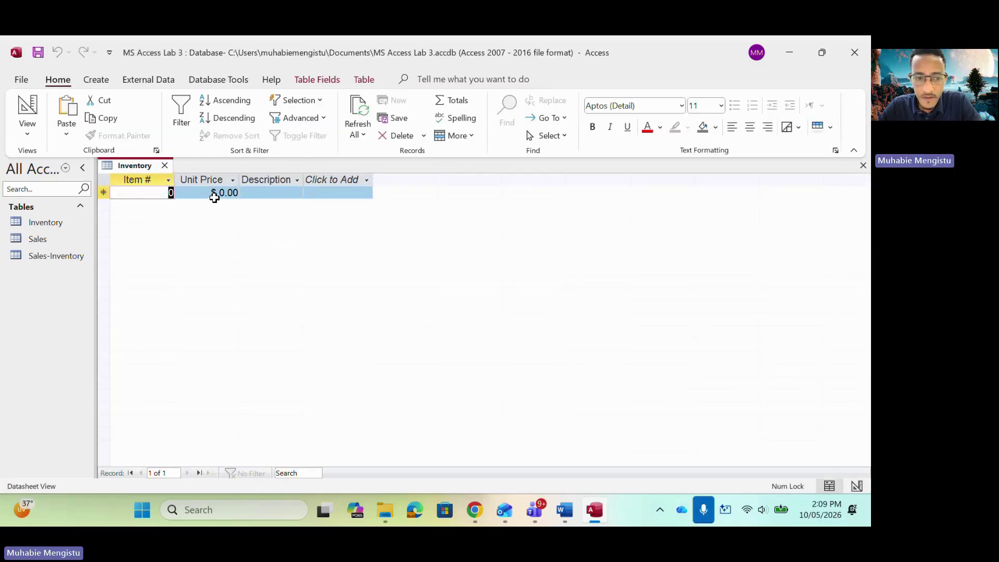
# - Restore the smaller Access window beside the reference document and enter Item # values 10, 20, 30, 40 and 50 in Inventory
pyautogui.click(823, 52)
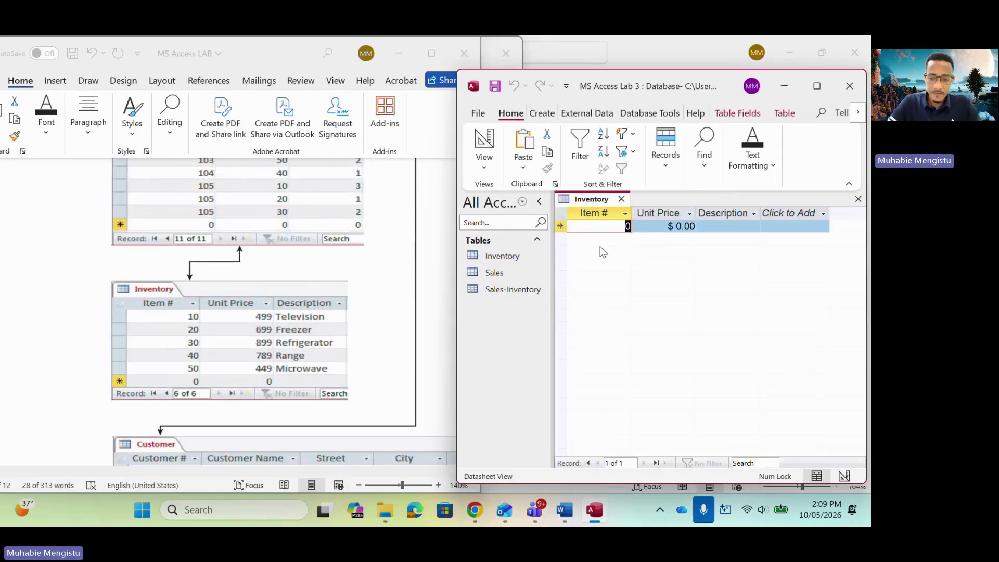
pyautogui.write('10')
pyautogui.press('Down')
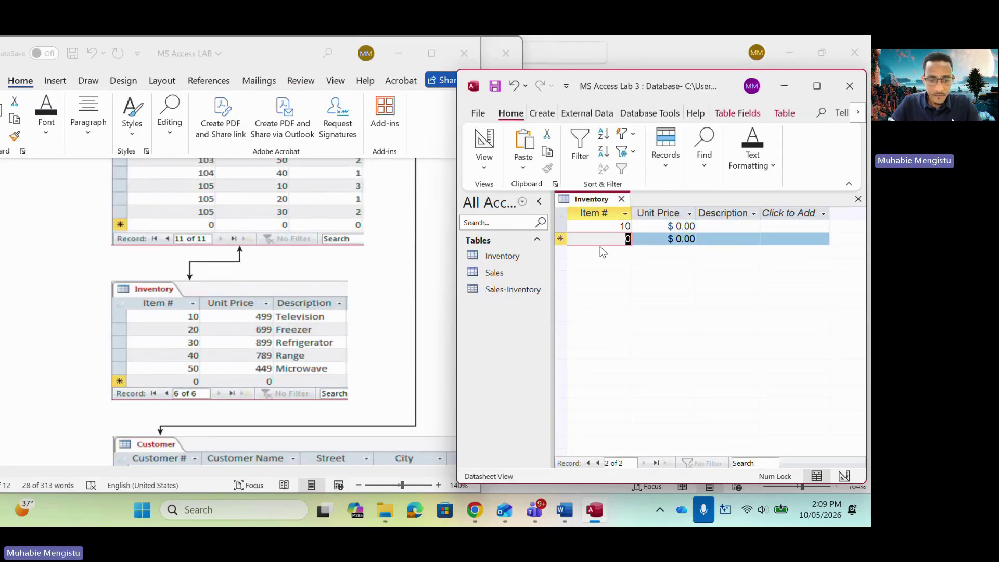
pyautogui.write('20')
pyautogui.press('Down')
pyautogui.write('30')
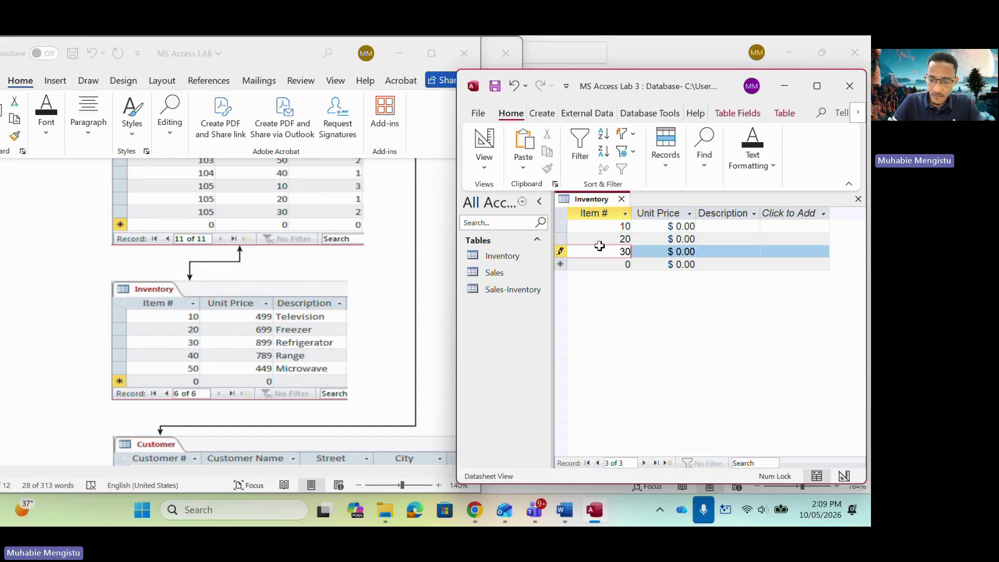
pyautogui.press('Down')
pyautogui.write('40')
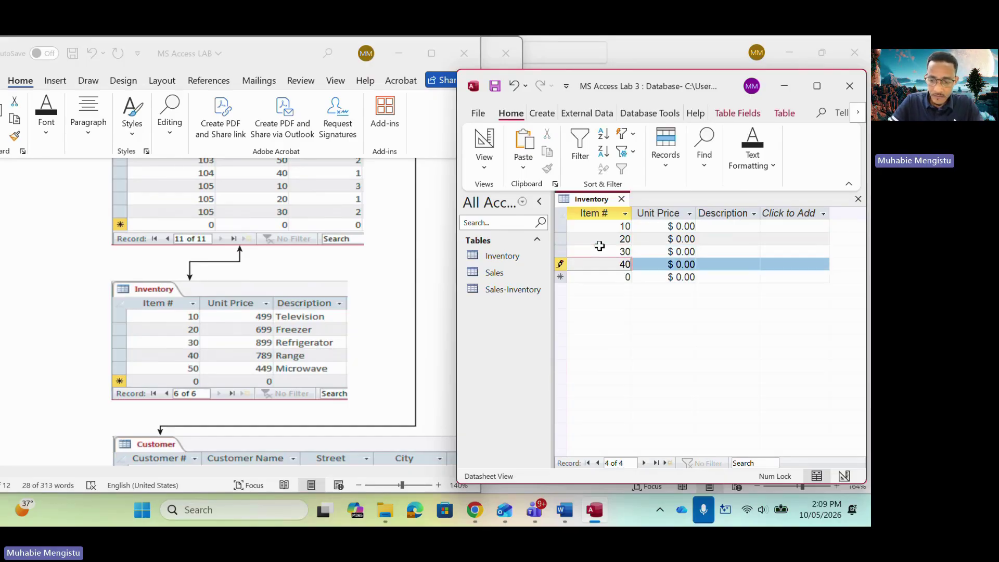
pyautogui.press('Down')
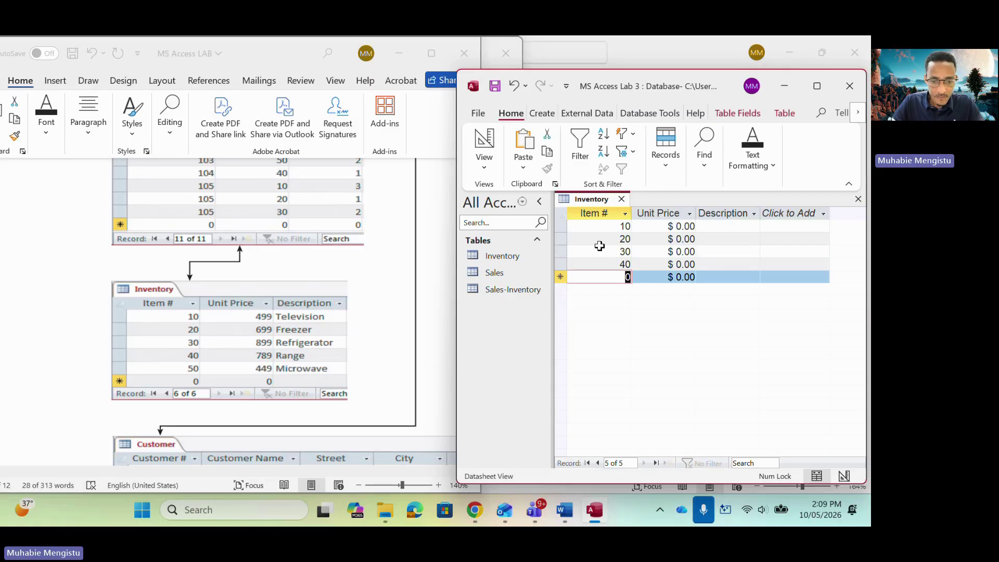
pyautogui.write('50')
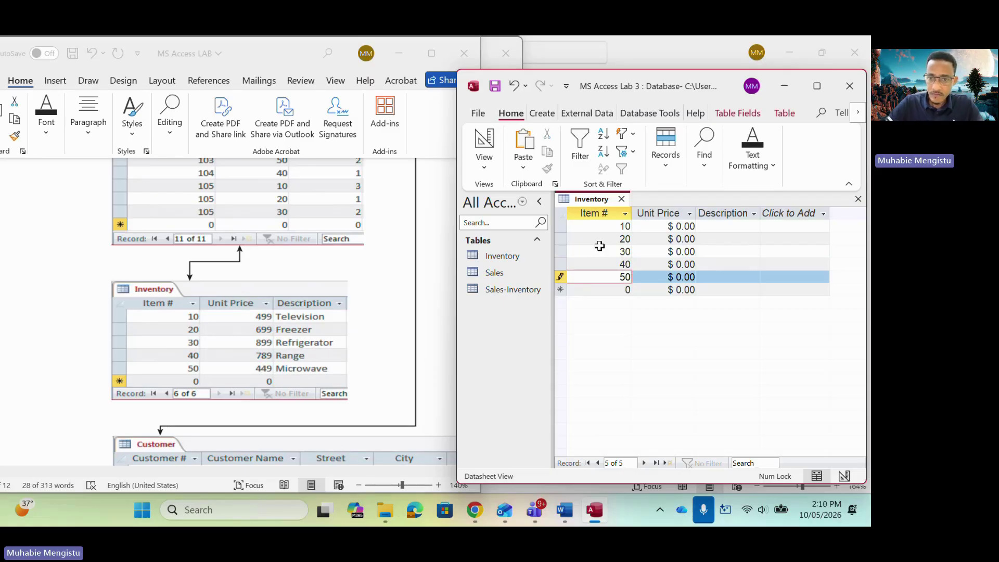
# - Enter the Inventory unit prices 499, 699, 899, 789 and 449 for items 10 through 50
pyautogui.click(689, 226)
pyautogui.press('BackSpace')
pyautogui.press('BackSpace')
pyautogui.press('BackSpace')
pyautogui.press('BackSpace')
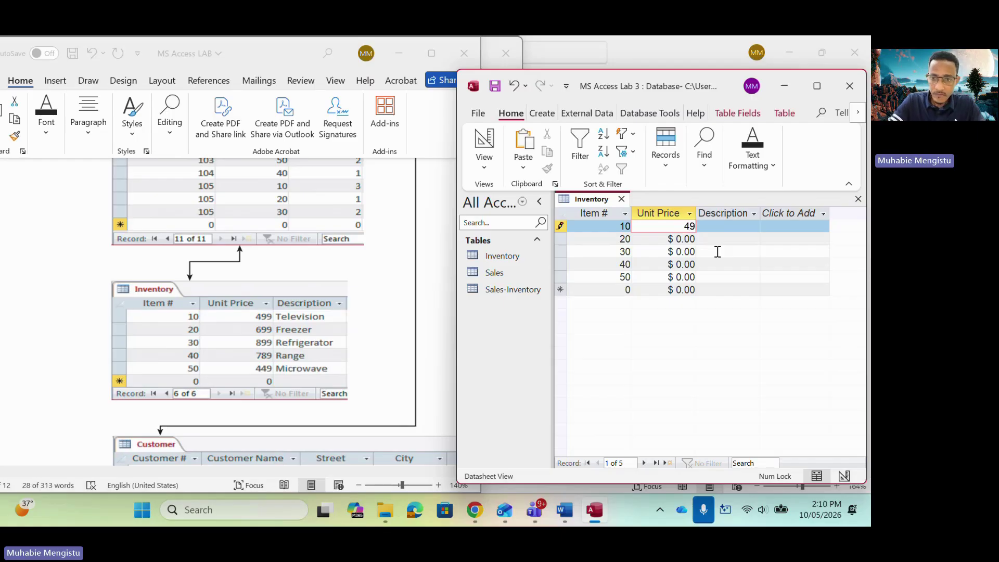
pyautogui.press('Down')
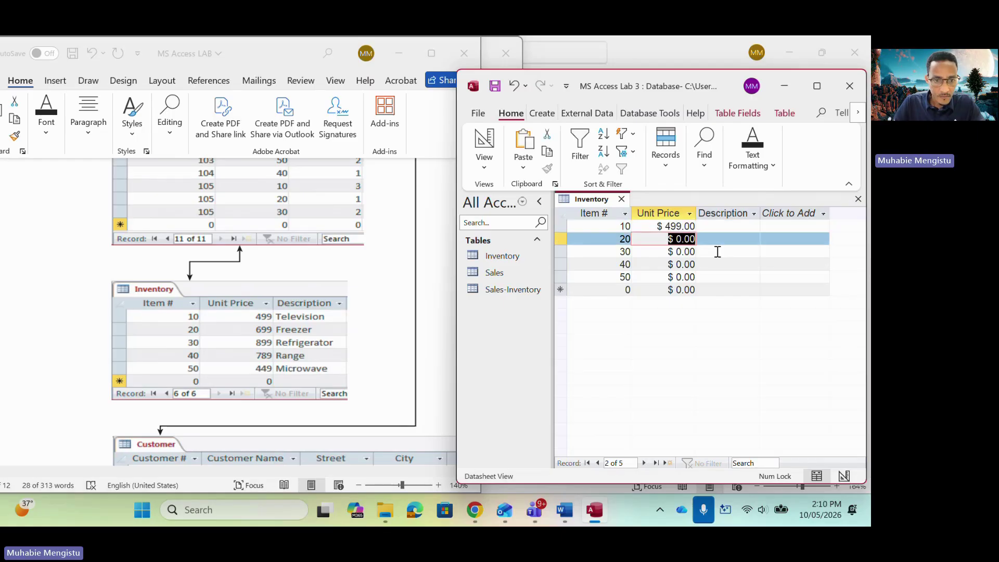
pyautogui.write('699')
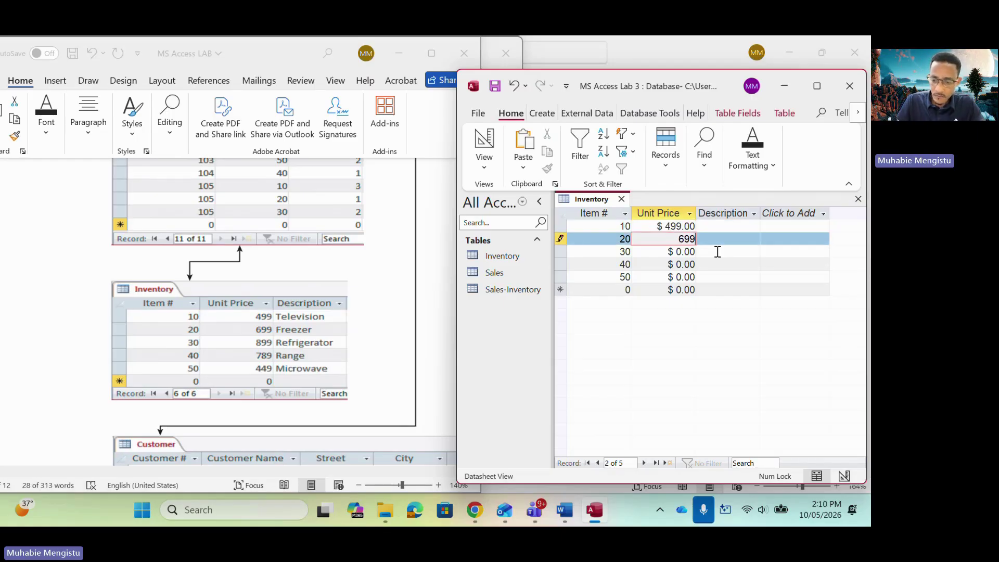
pyautogui.press('Down')
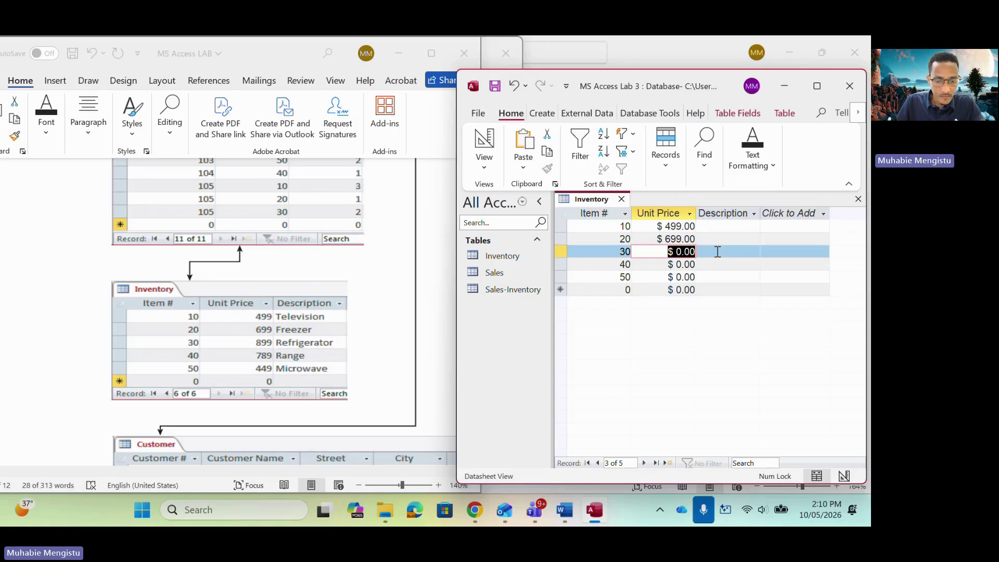
pyautogui.write('899')
pyautogui.press('Down')
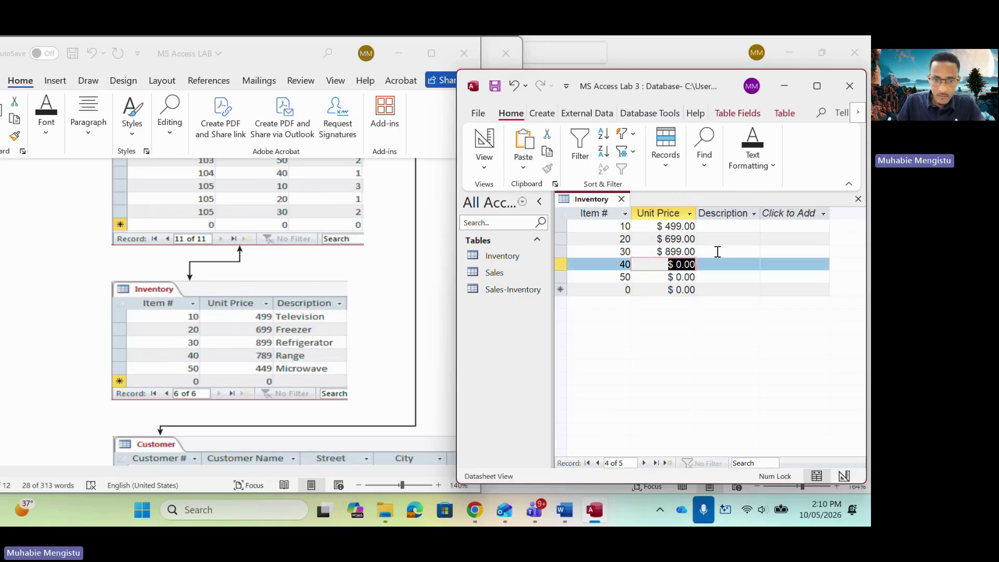
pyautogui.write('789')
pyautogui.press('Down')
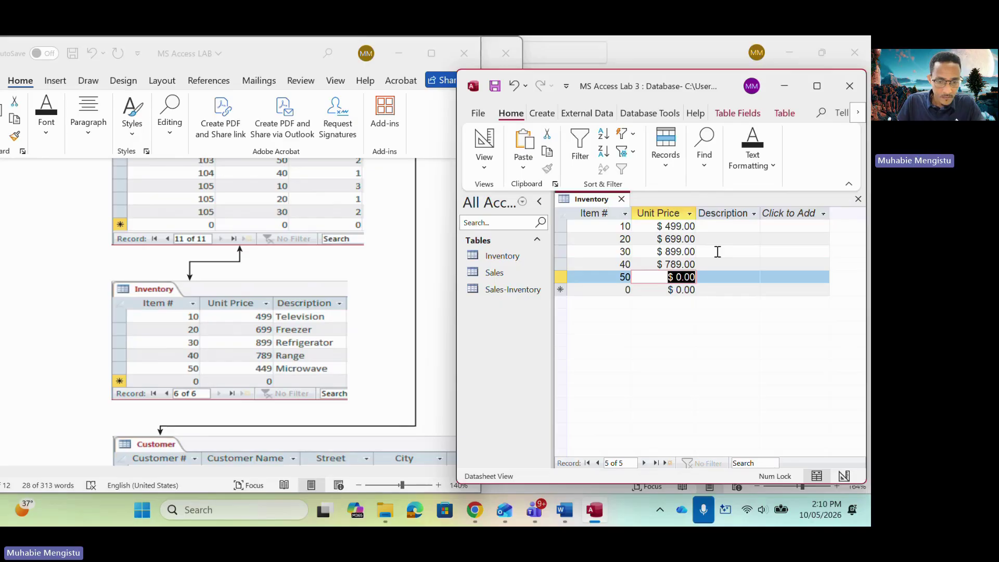
pyautogui.write('449')
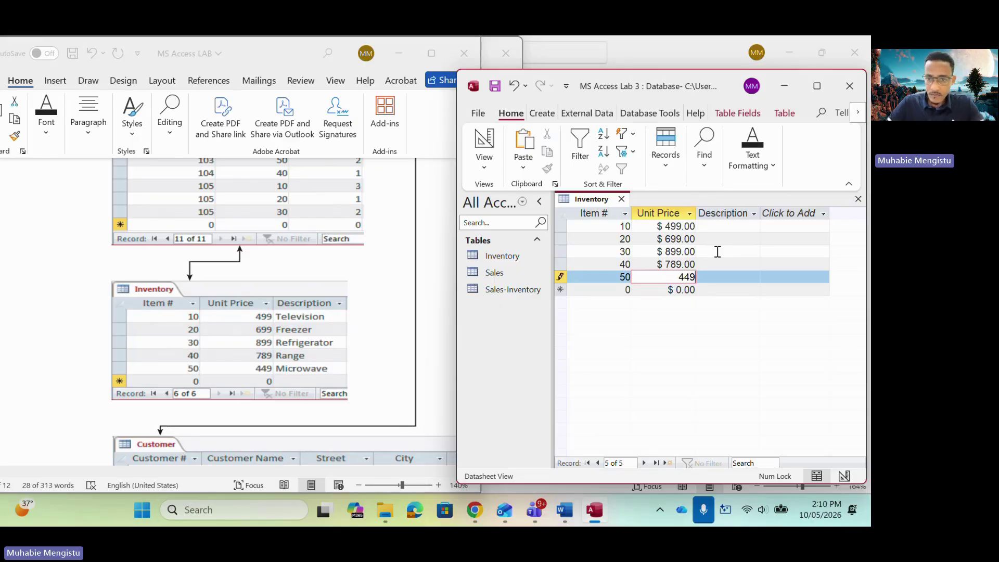
# - Fill in the descriptions Television, Freezer, Refrigirator, Range and Microwave for Inventory items 10 through 50
pyautogui.click(722, 231)
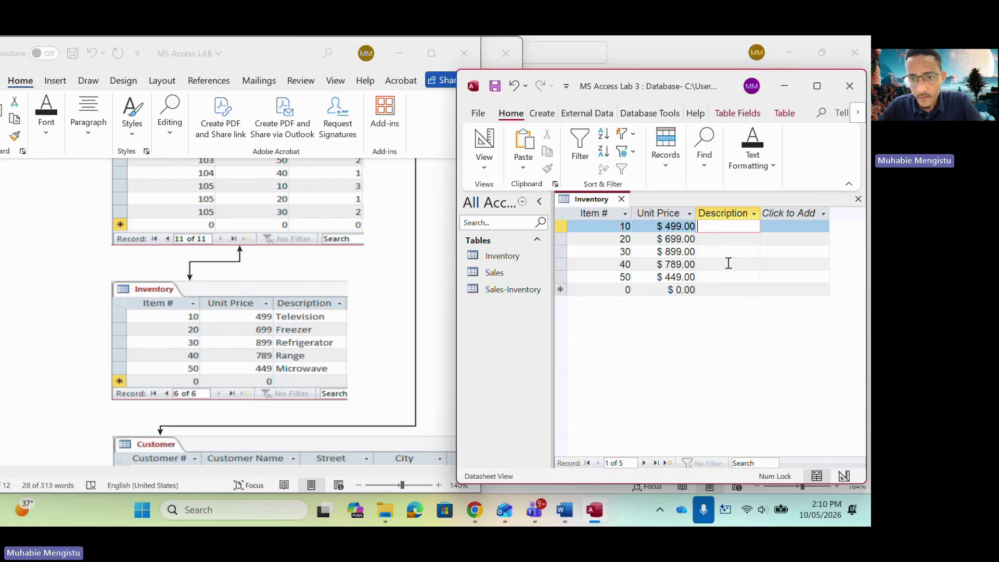
pyautogui.write('Television')
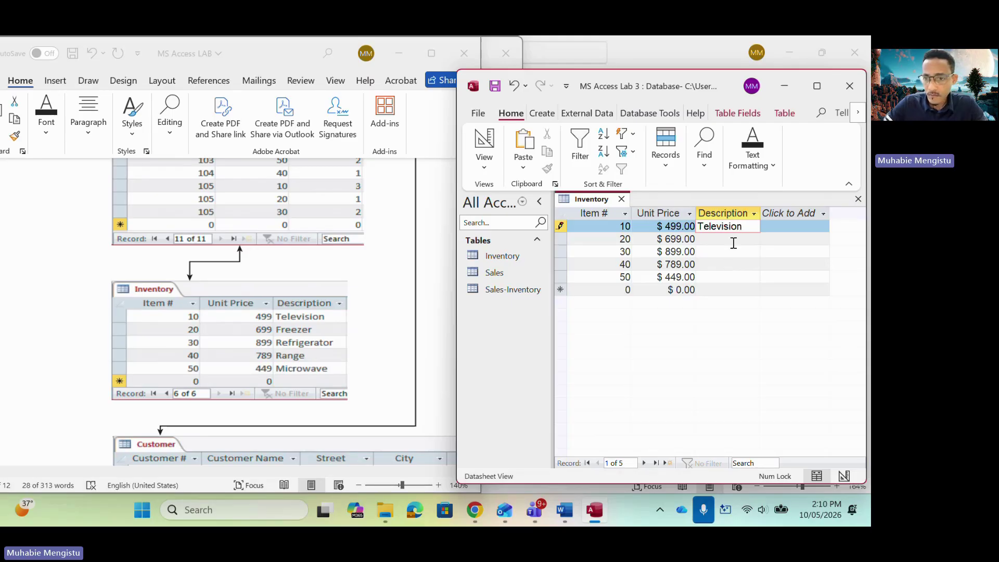
pyautogui.click(731, 241)
pyautogui.write('Freeze')
pyautogui.press('Down')
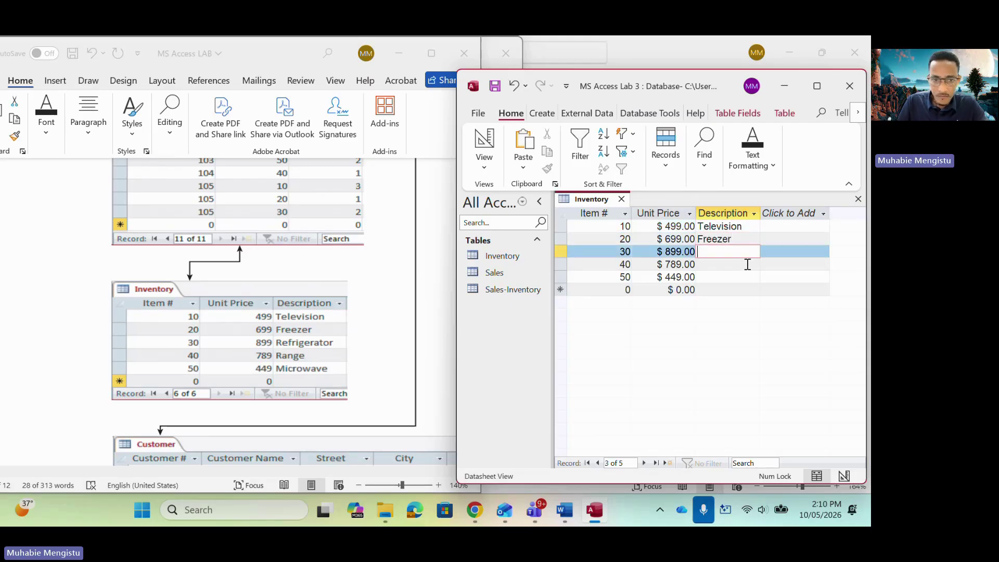
pyautogui.write('Refrigirator')
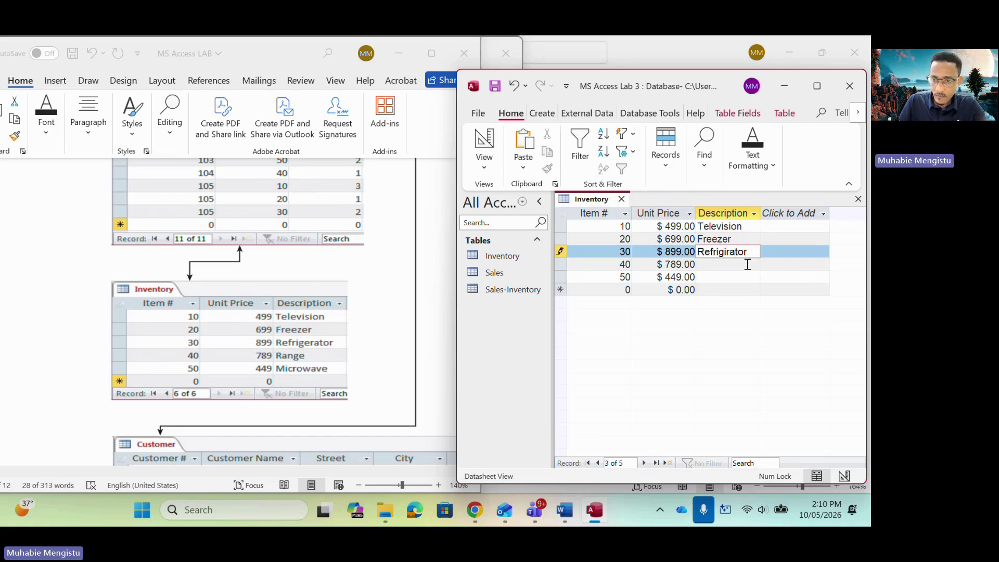
pyautogui.click(748, 264)
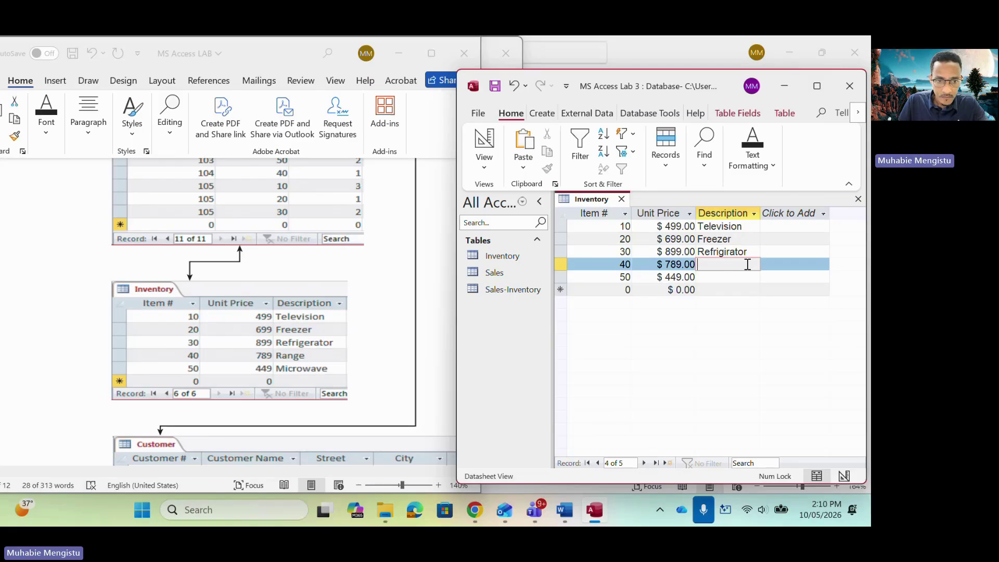
pyautogui.write('Range')
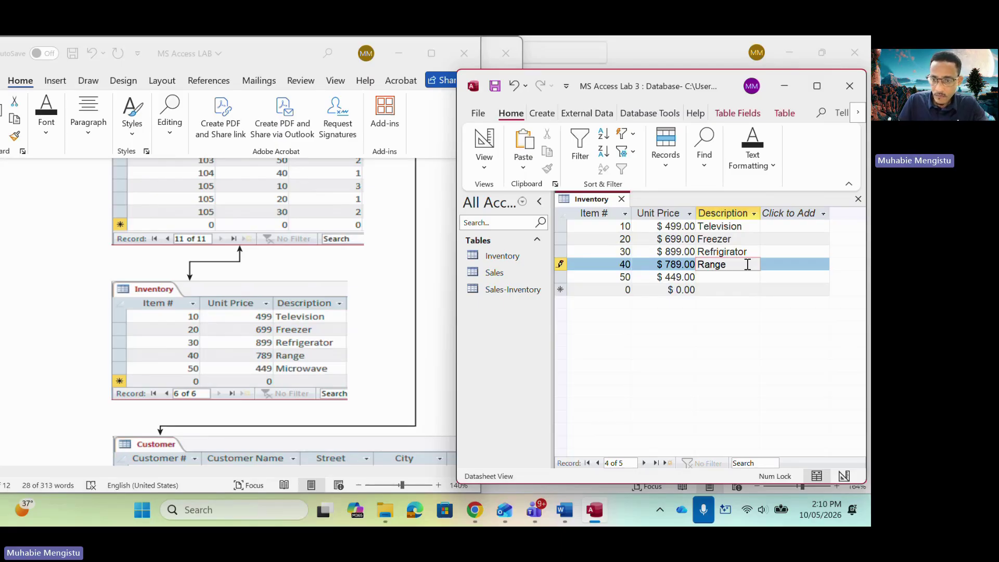
pyautogui.press('Down')
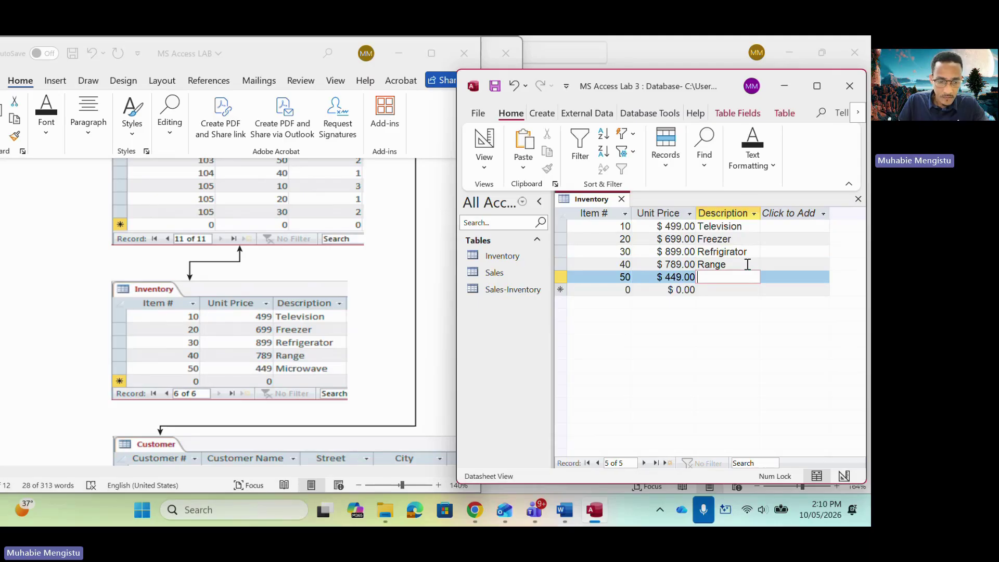
pyautogui.write('Microw')
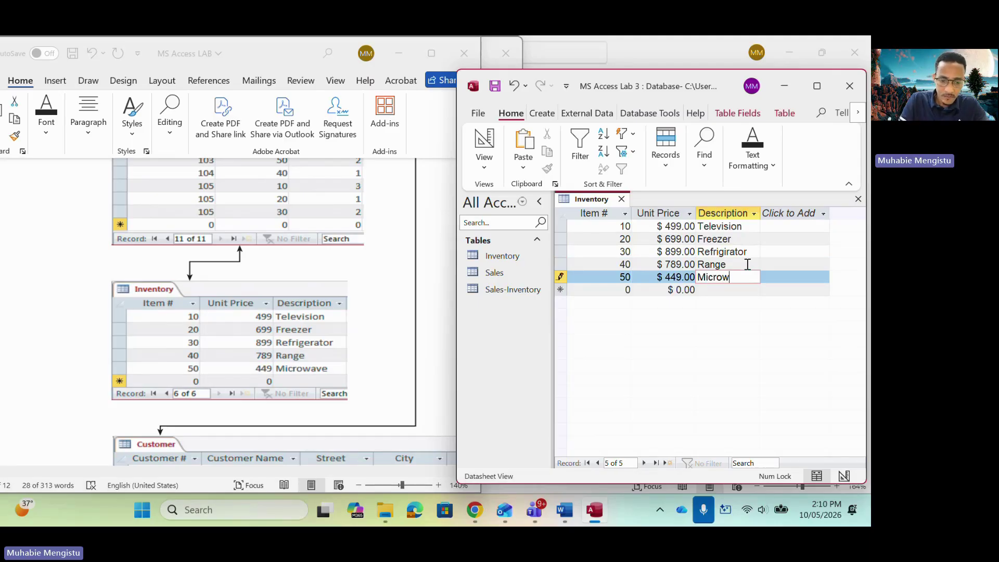
pyautogui.write('ave')
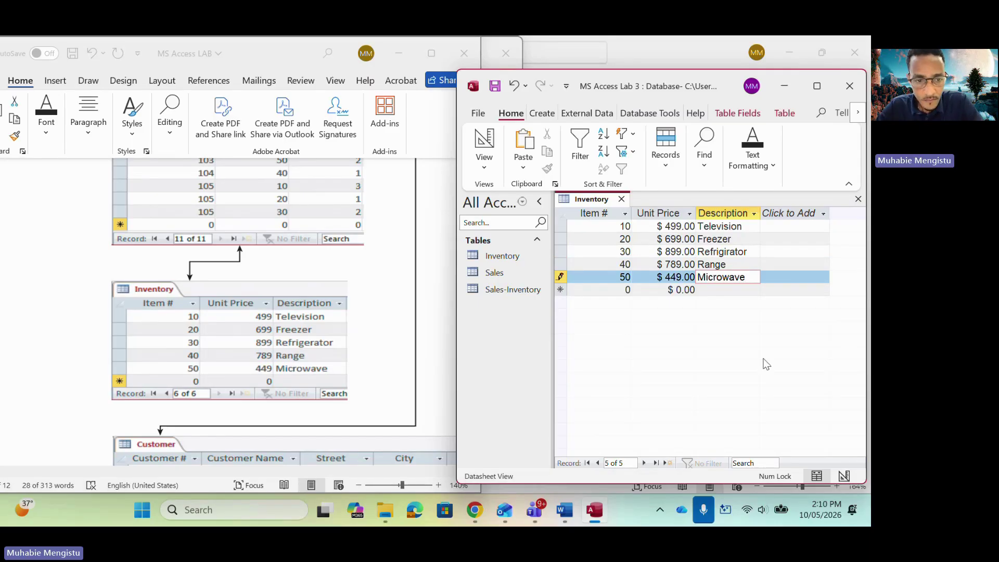
# - Check the Inventory table's design, return to its datasheet and close the table
pyautogui.click(845, 476)
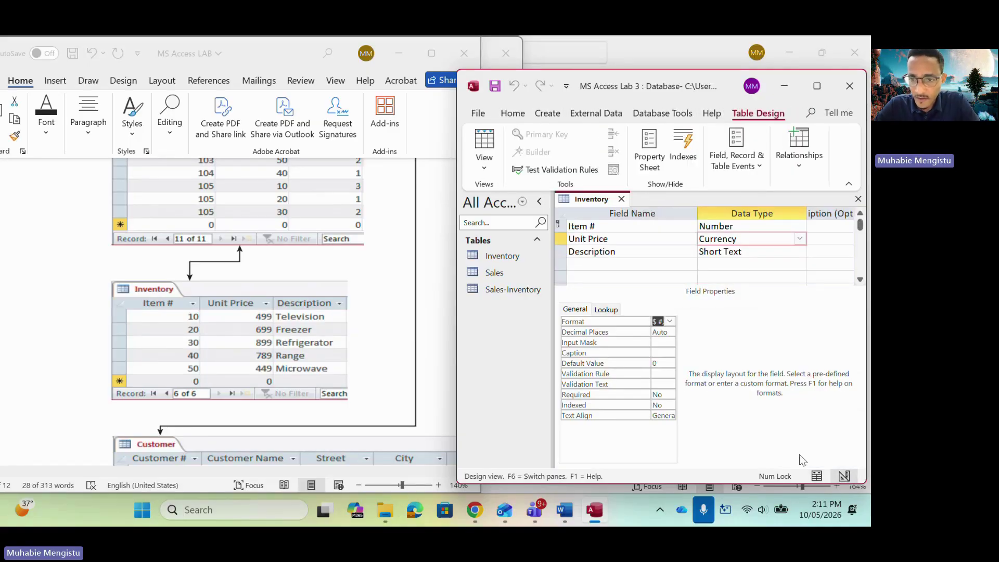
pyautogui.click(817, 476)
pyautogui.click(622, 199)
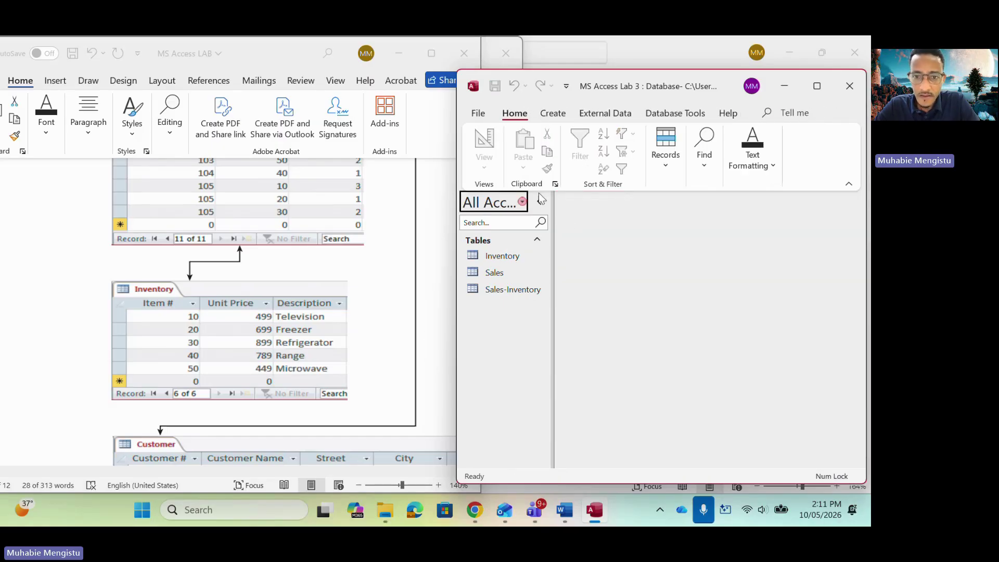
# - Create a new table and save it with the name Customer
pyautogui.click(553, 113)
pyautogui.click(540, 151)
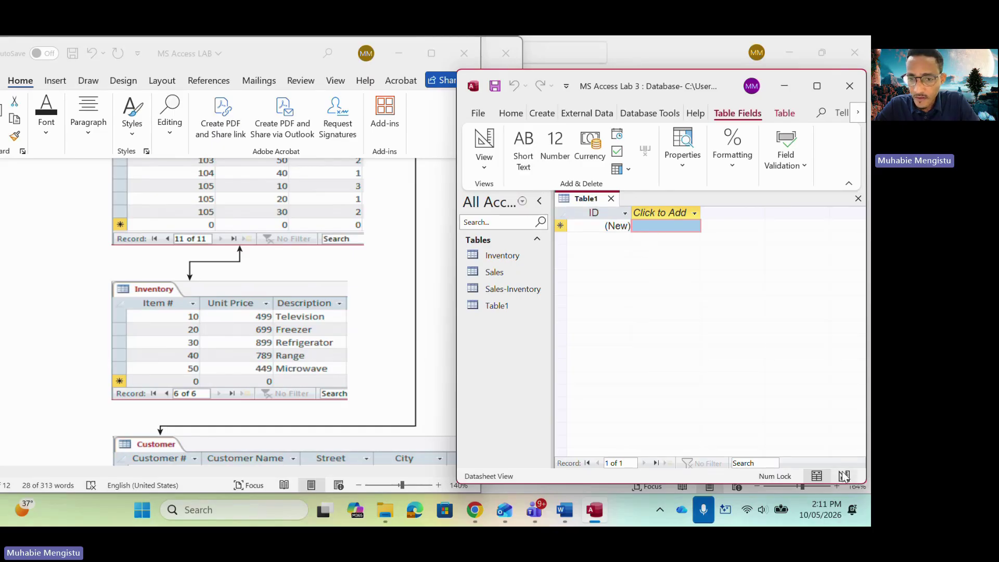
pyautogui.rightClick(589, 203)
pyautogui.click(618, 208)
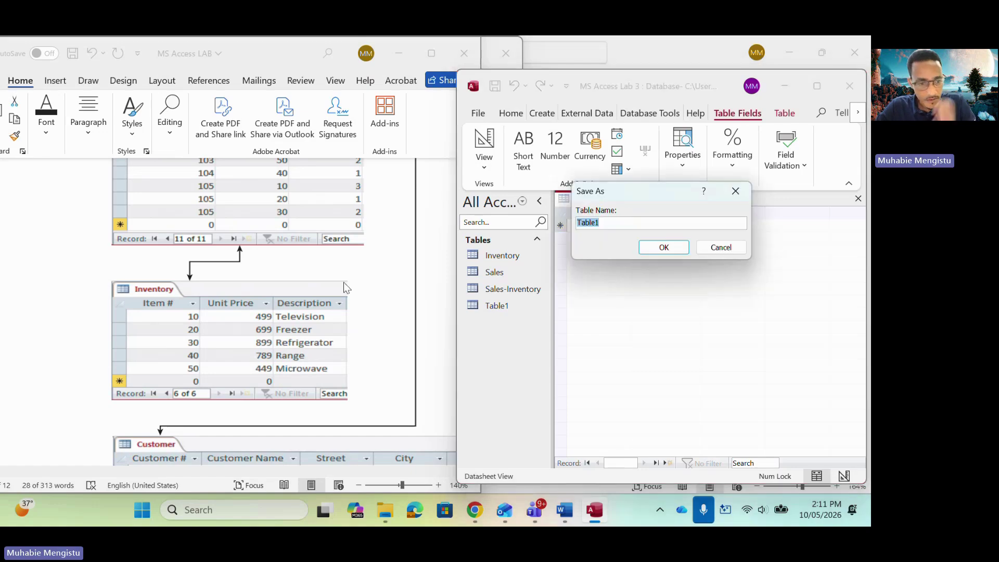
pyautogui.write('Customer')
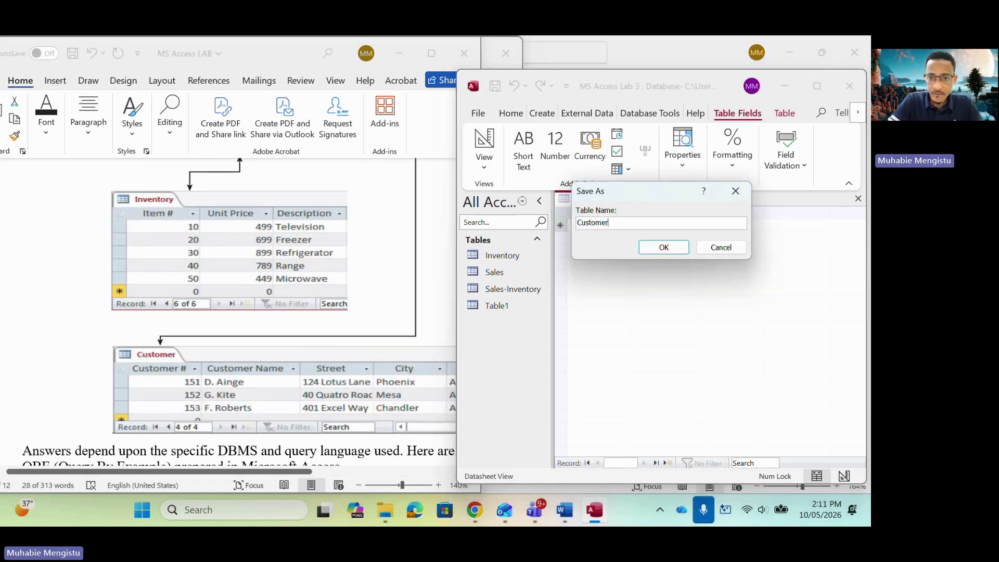
pyautogui.click(668, 249)
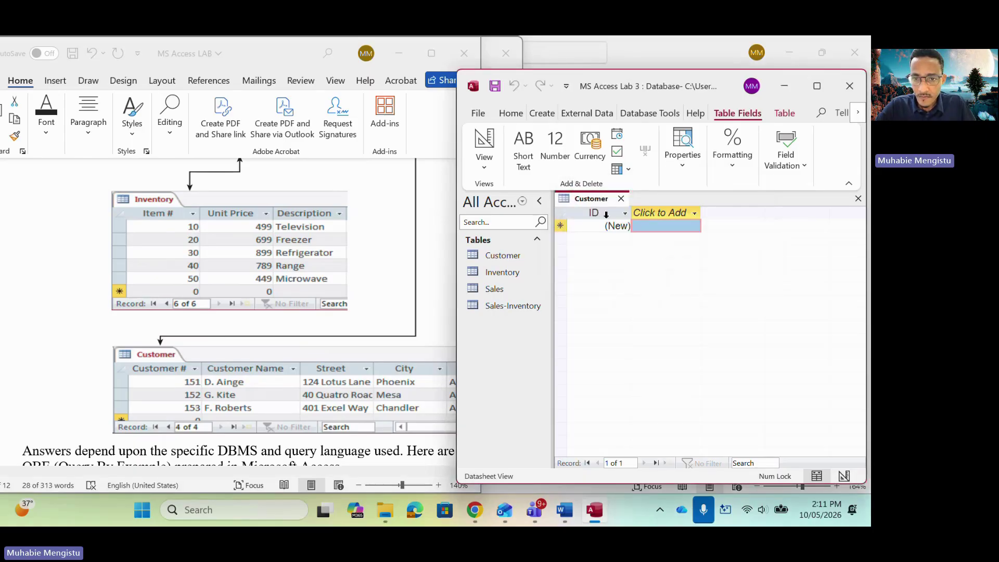
# - In the Customer table's design, change the ID field's data type to Number and rename it Customer #
pyautogui.click(845, 476)
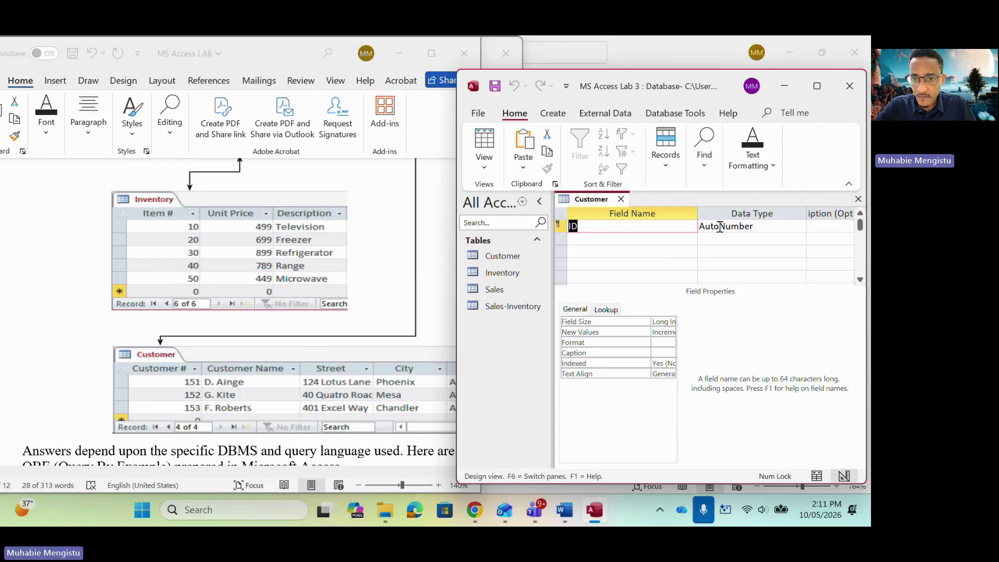
pyautogui.click(799, 236)
pyautogui.click(799, 226)
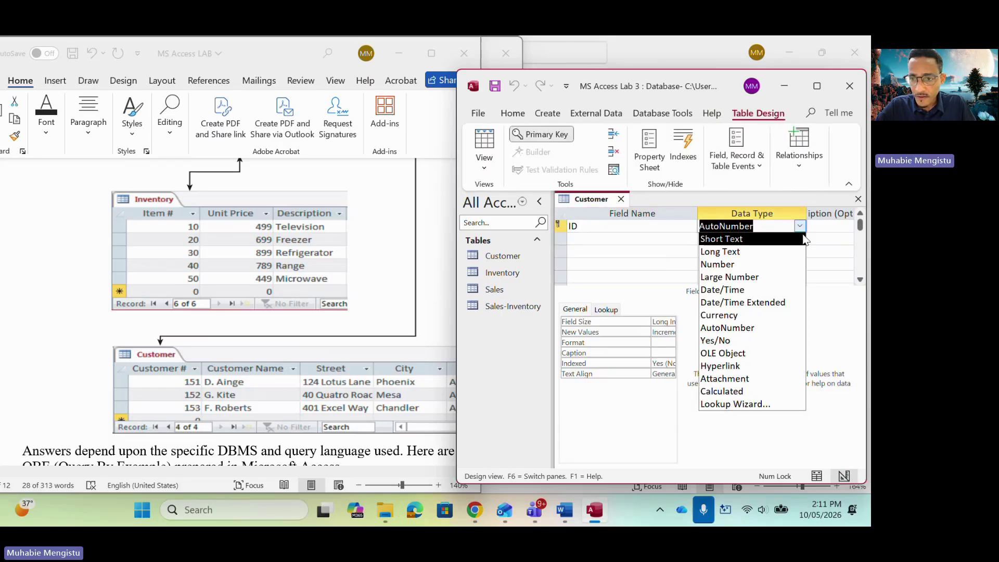
pyautogui.click(718, 264)
pyautogui.click(646, 227)
pyautogui.doubleClick(645, 227)
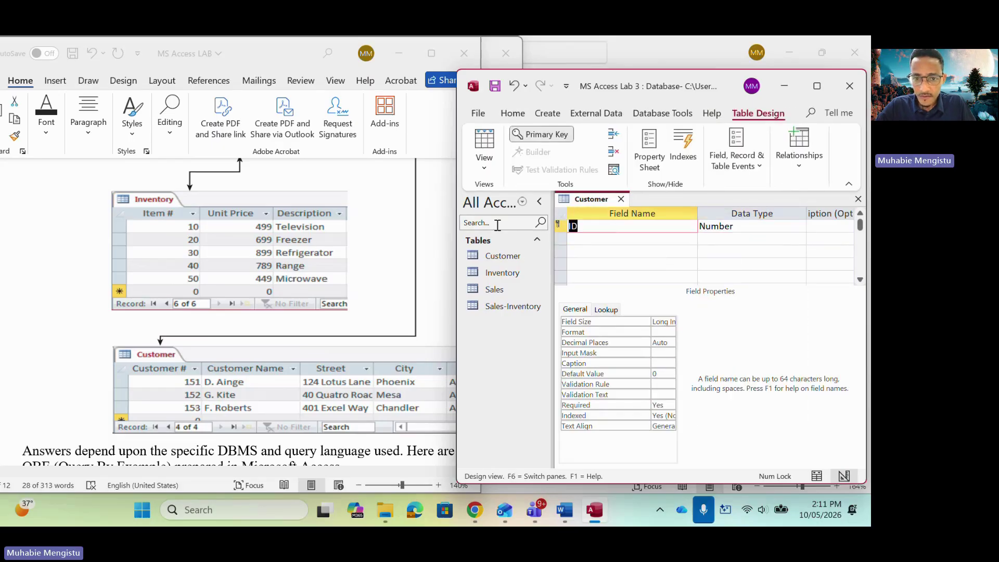
pyautogui.press('BackSpace')
pyautogui.write('Customer #')
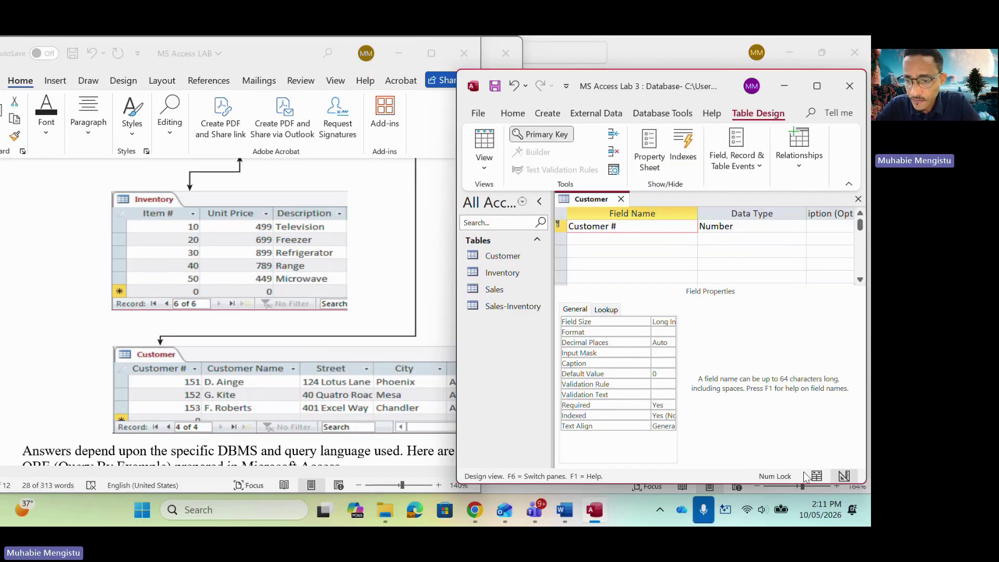
pyautogui.click(758, 229)
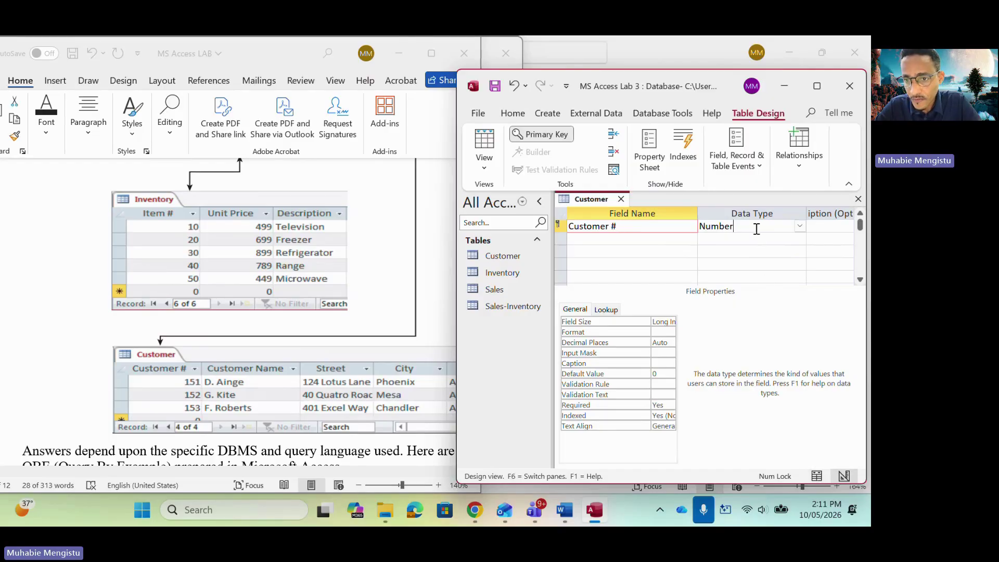
# - Add the Short Text fields Customer Name, Street and City below Customer #
pyautogui.click(603, 240)
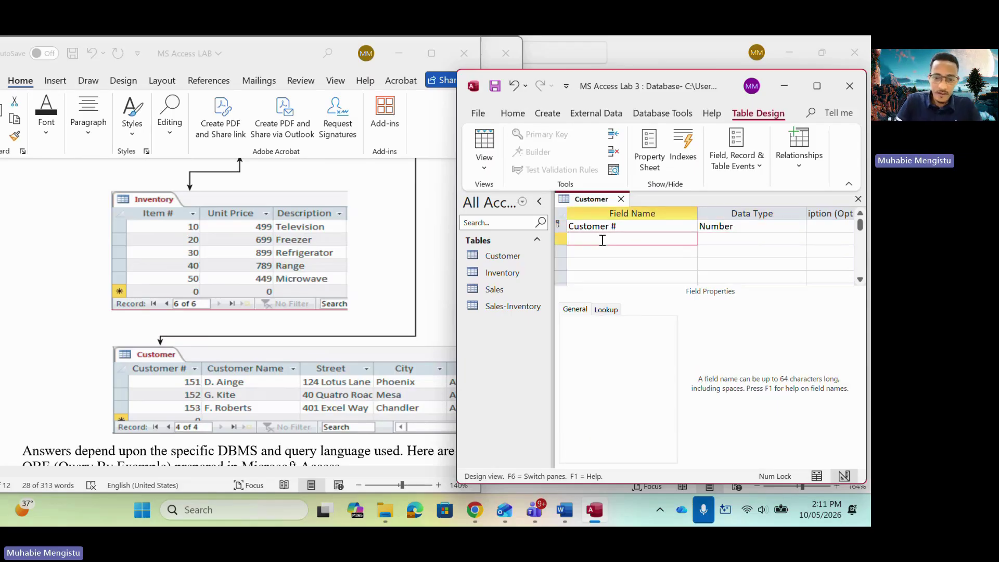
pyautogui.write('Customer')
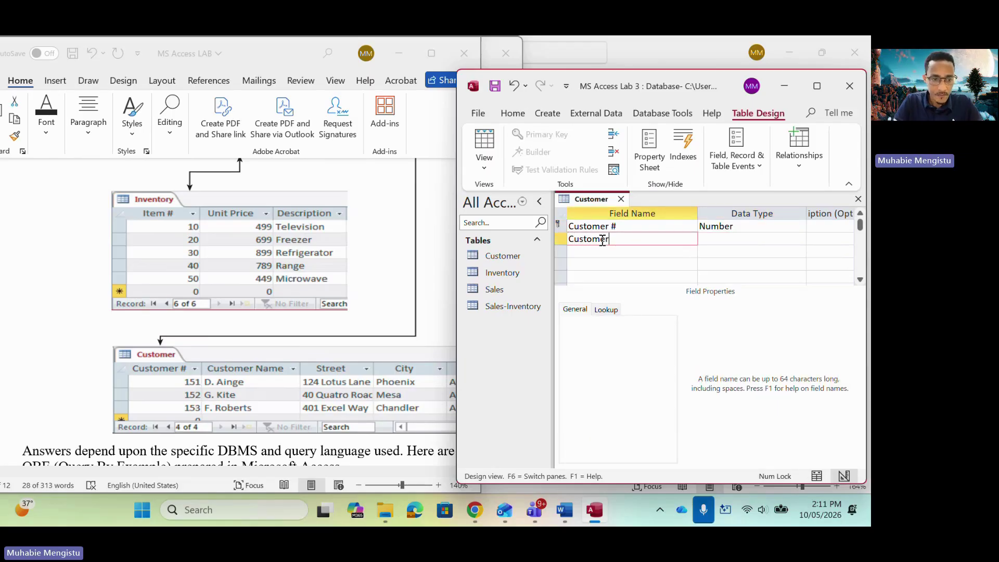
pyautogui.write(' B')
pyautogui.press('BackSpace')
pyautogui.write('Name')
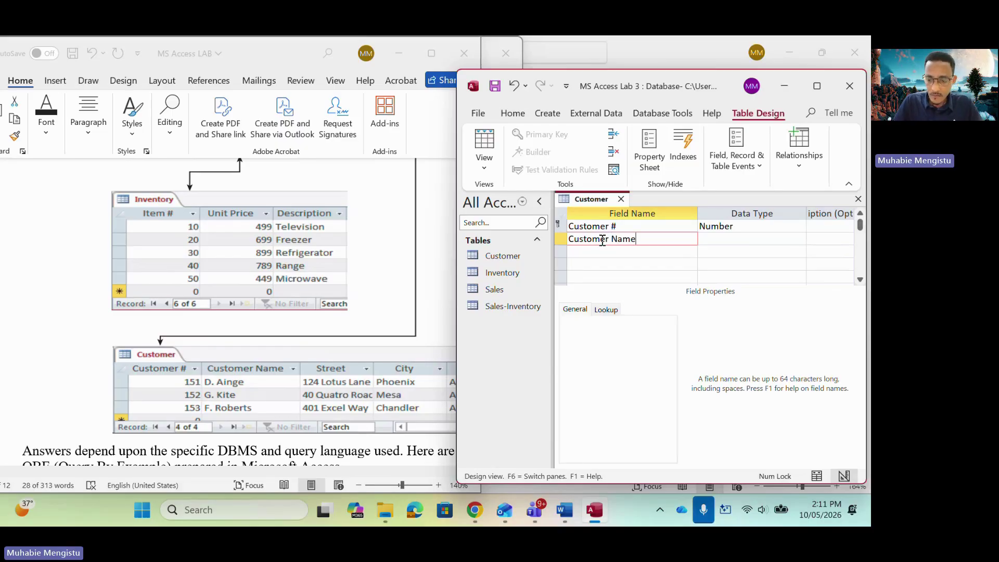
pyautogui.press('Down')
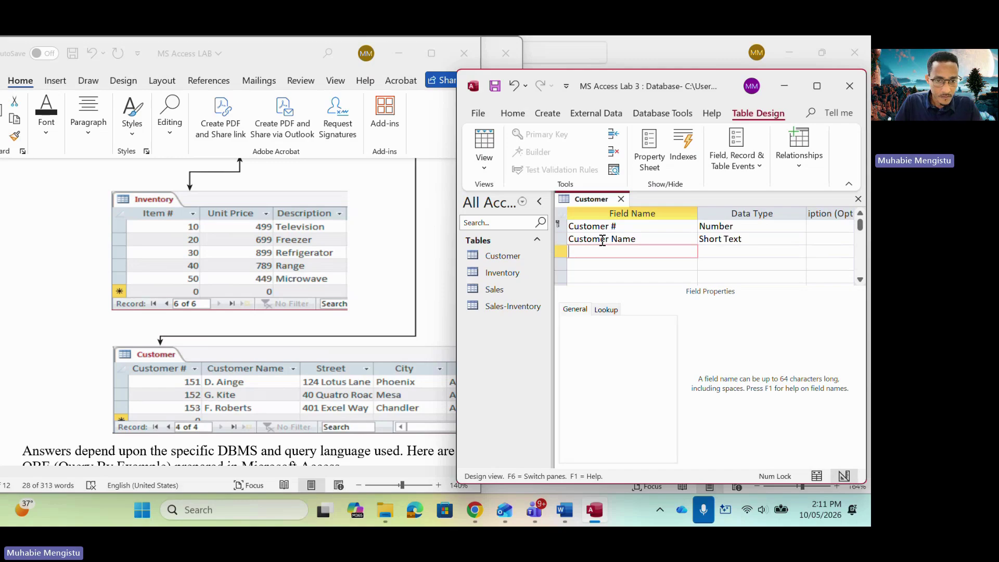
pyautogui.write('Street')
pyautogui.press('Down')
pyautogui.write('City')
pyautogui.press('Down')
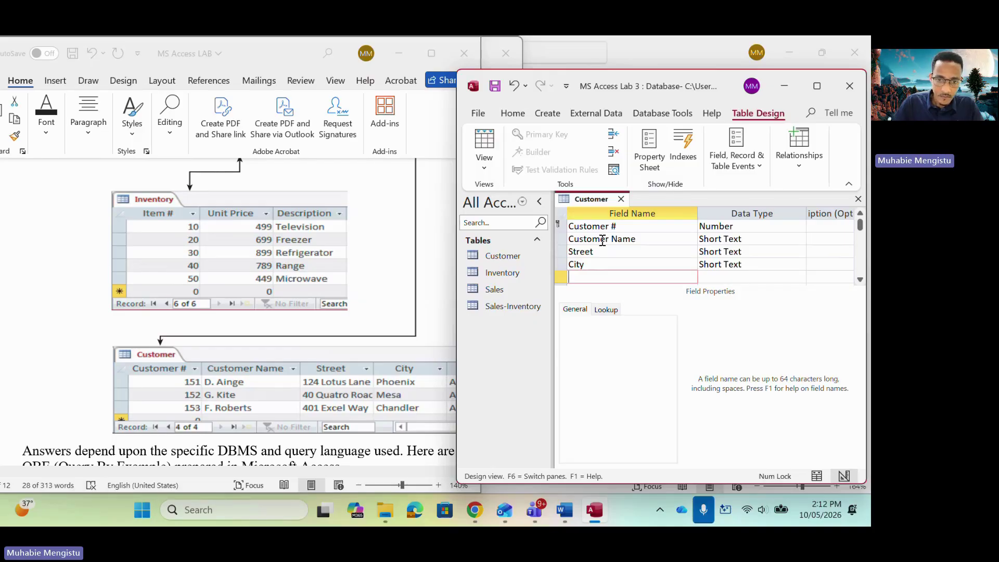
# - Add a Short Text field State below City, save the Customer table and view it as a datasheet
pyautogui.click(346, 408)
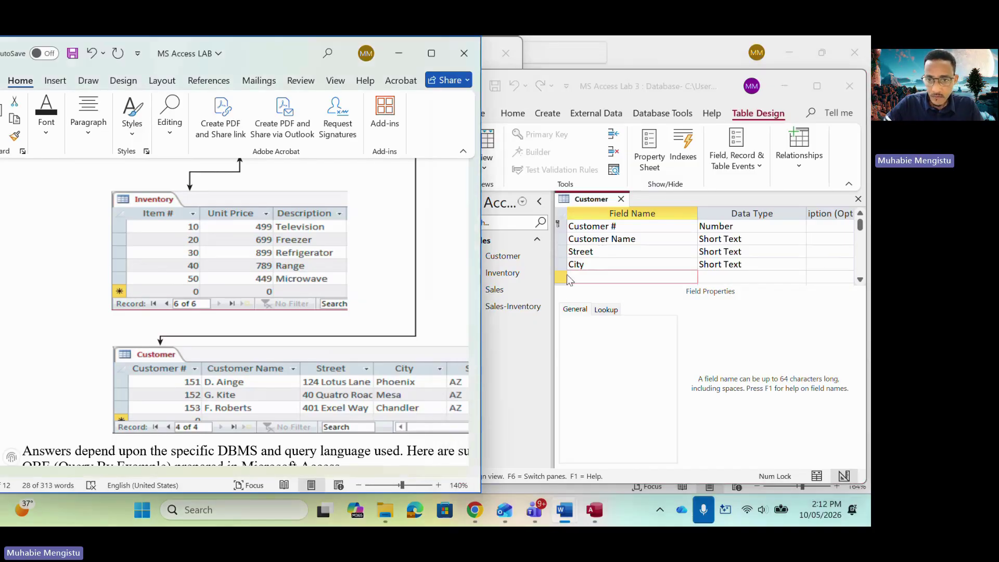
pyautogui.click(587, 279)
pyautogui.write('State')
pyautogui.press('Tab')
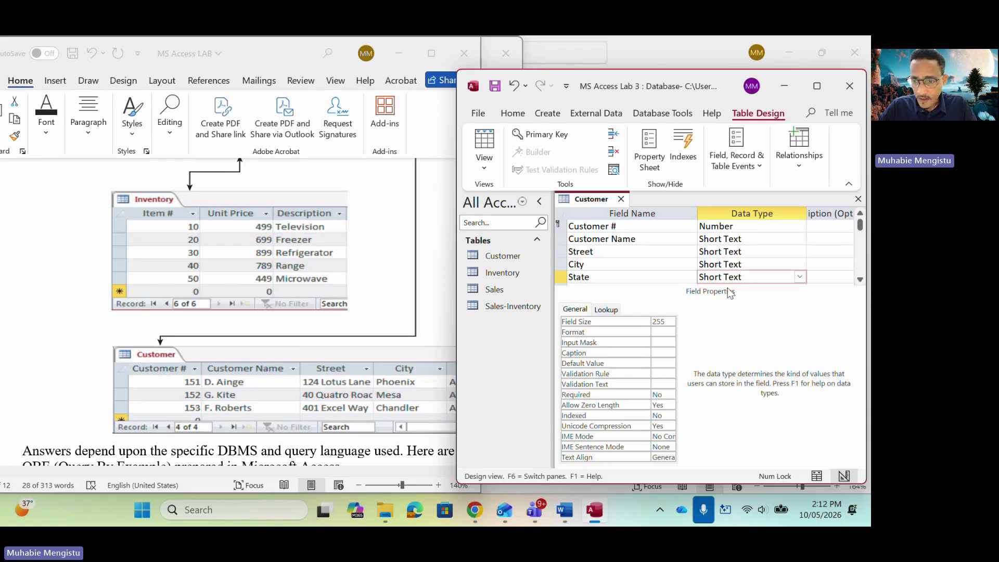
pyautogui.click(817, 476)
pyautogui.click(408, 314)
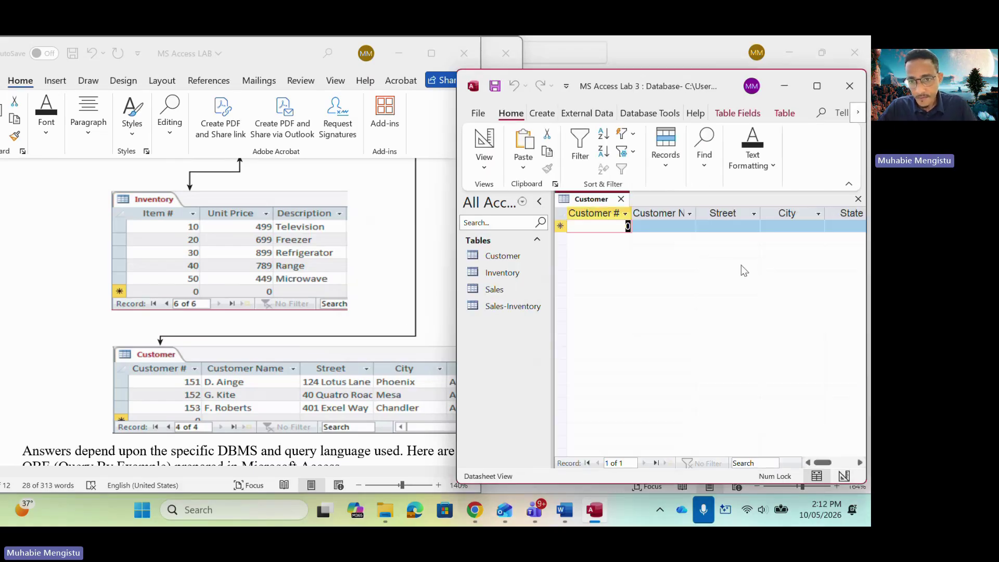
# - Enter two different customer numbers in the first two rows of the Customer # column, replacing the duplicate in the second row
pyautogui.write('152')
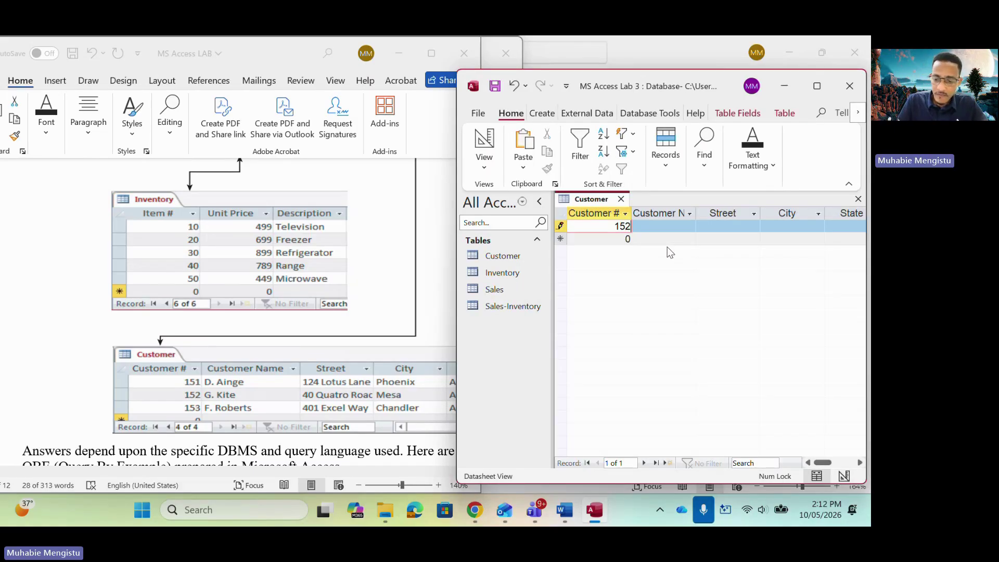
pyautogui.press('Down')
pyautogui.write('152')
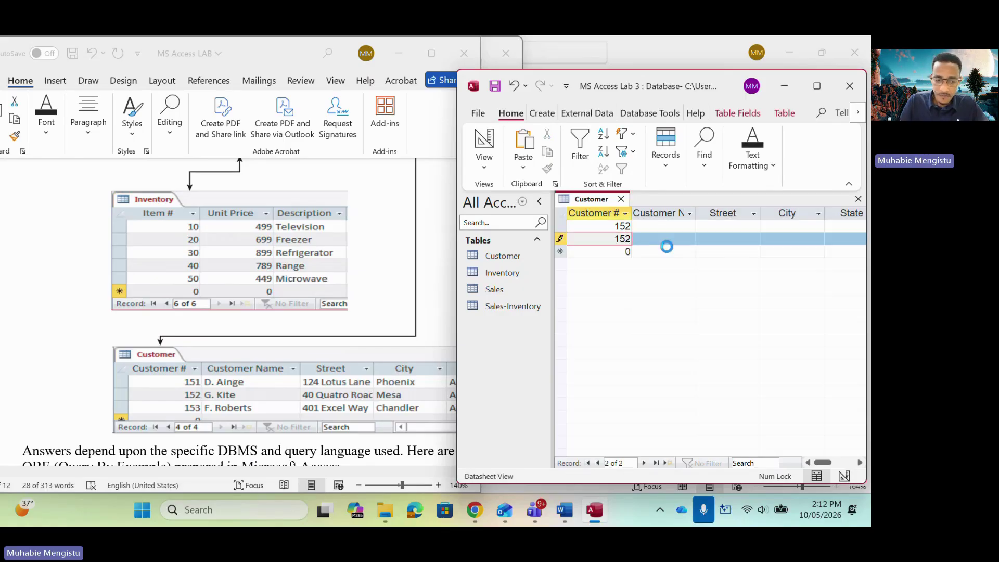
pyautogui.press('Down')
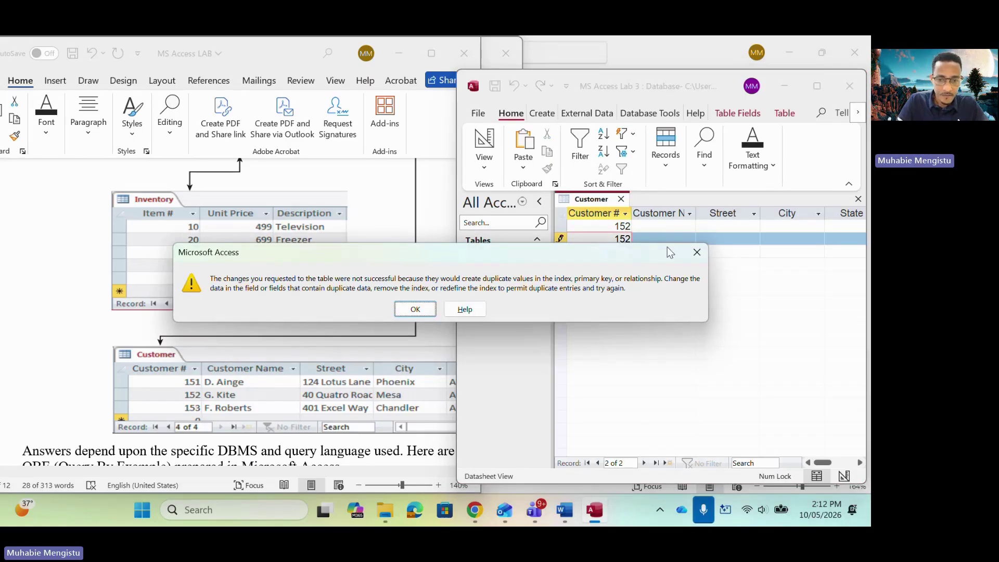
pyautogui.click(693, 252)
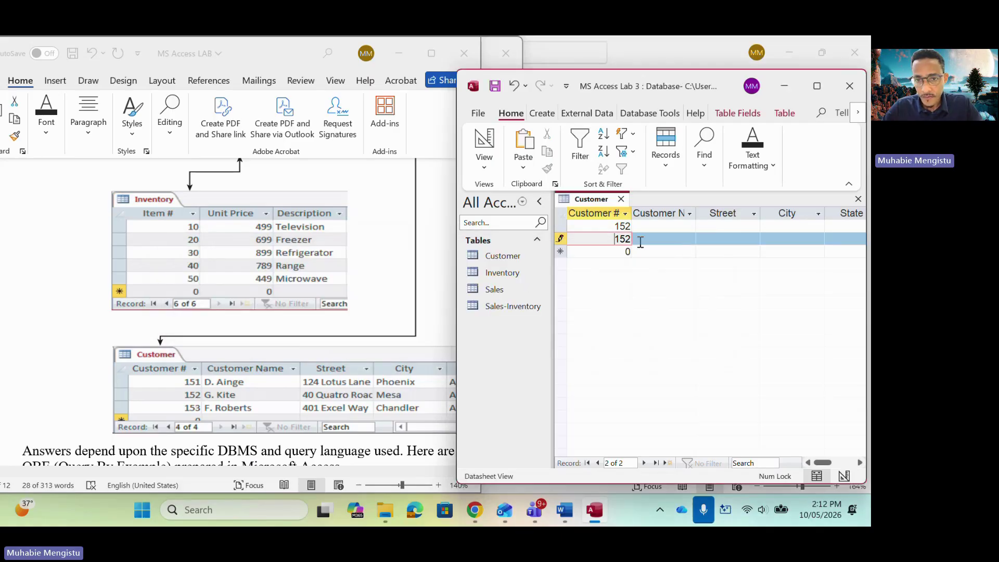
pyautogui.click(639, 227)
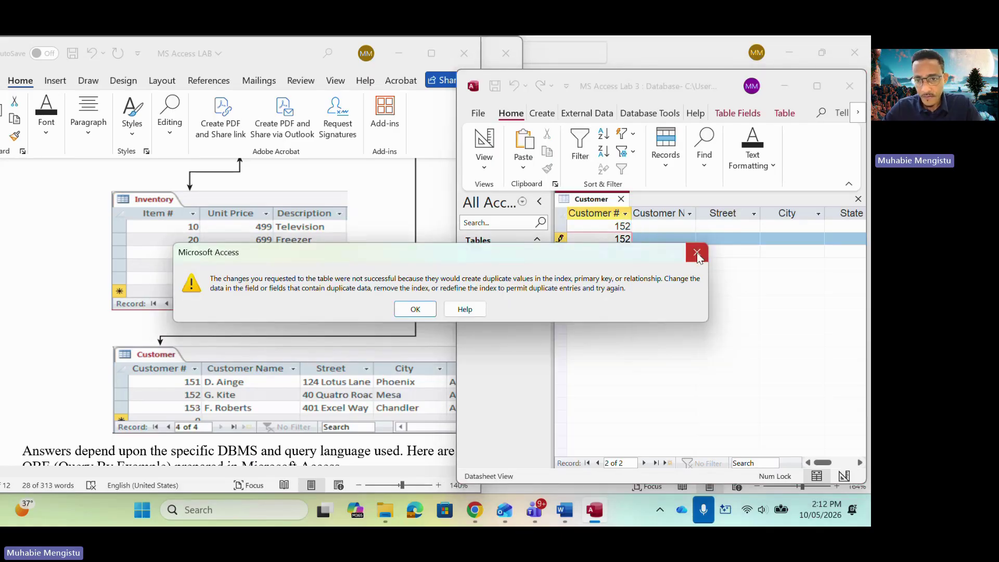
pyautogui.click(698, 258)
pyautogui.press('BackSpace')
pyautogui.write('1')
# - Try to change the first row's customer number to the first one in the document's Customer table
pyautogui.click(627, 227)
pyautogui.press('BackSpace')
pyautogui.write('1')
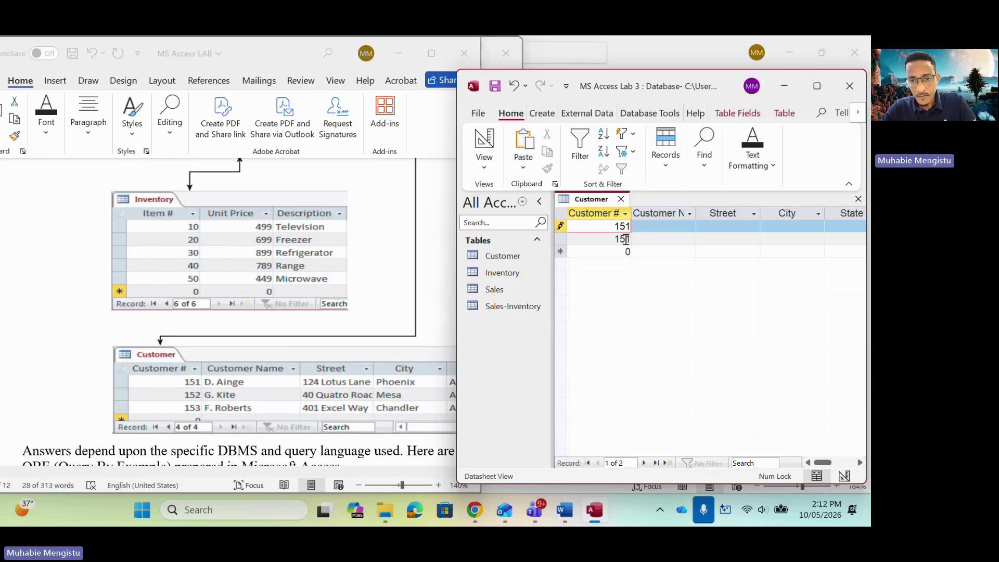
pyautogui.click(630, 240)
pyautogui.click(697, 252)
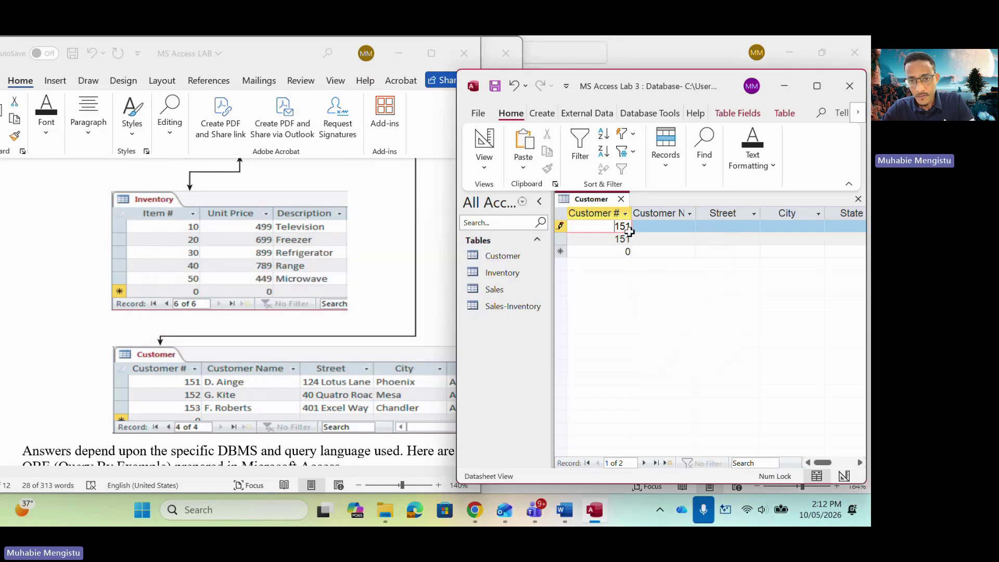
pyautogui.click(626, 237)
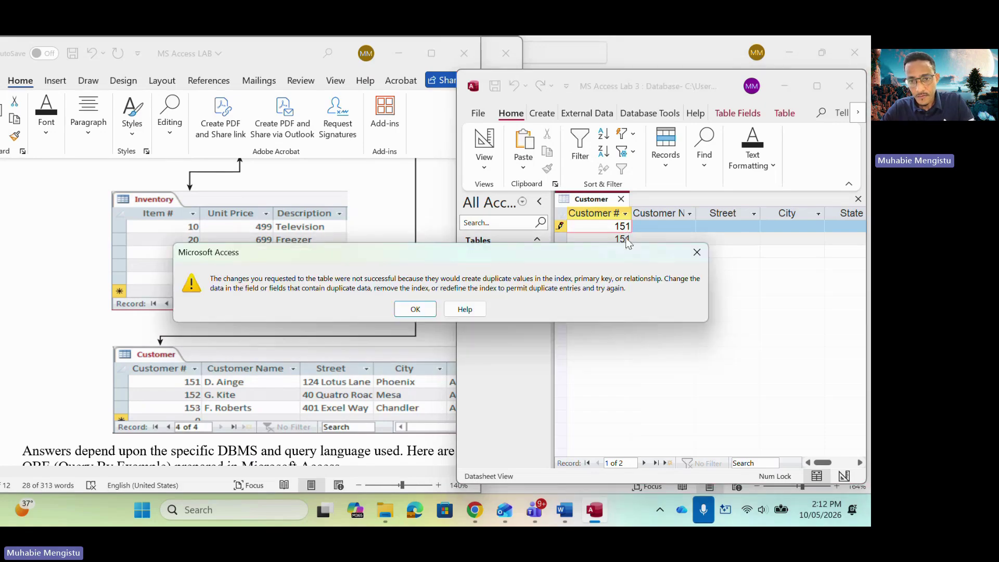
pyautogui.click(415, 309)
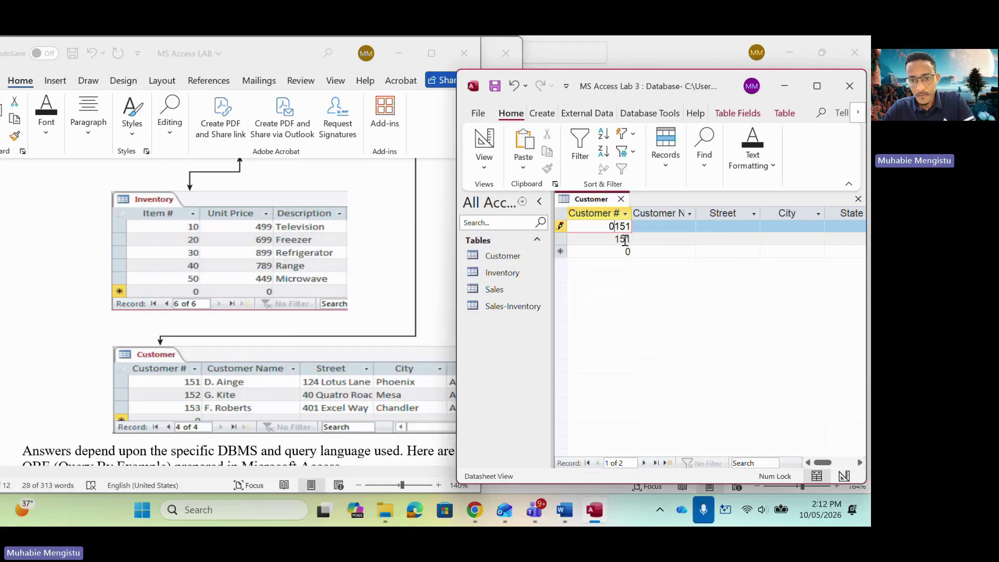
pyautogui.click(626, 238)
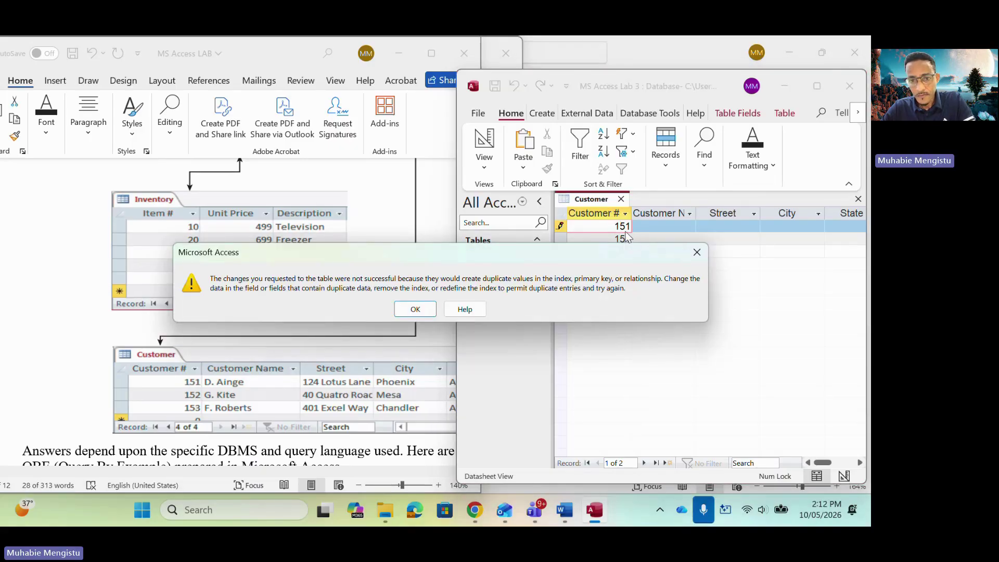
pyautogui.click(697, 252)
# - Correct the first two customer numbers to follow the document's order, and add the third customer number in a new row
pyautogui.write('1')
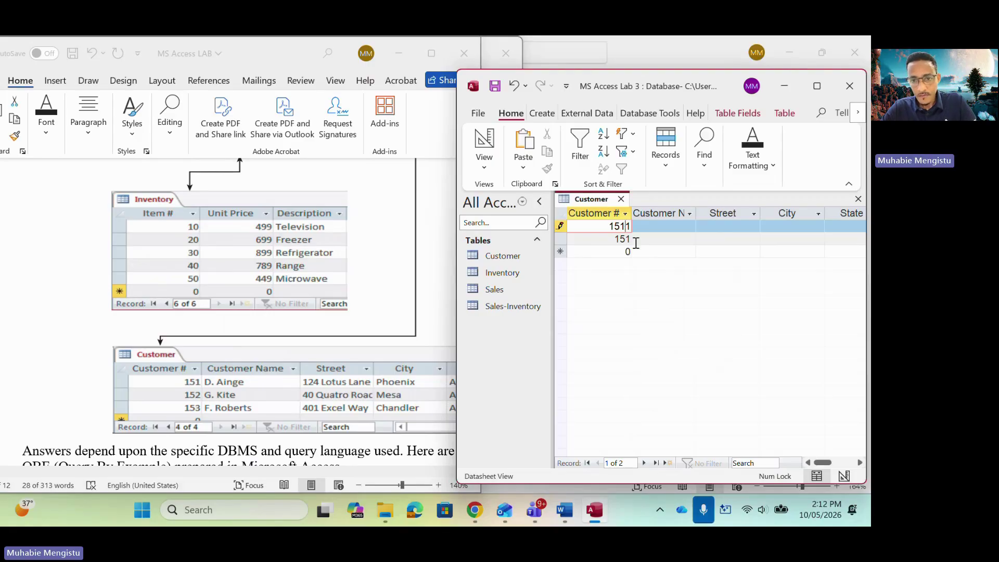
pyautogui.click(634, 240)
pyautogui.press('BackSpace')
pyautogui.write('2')
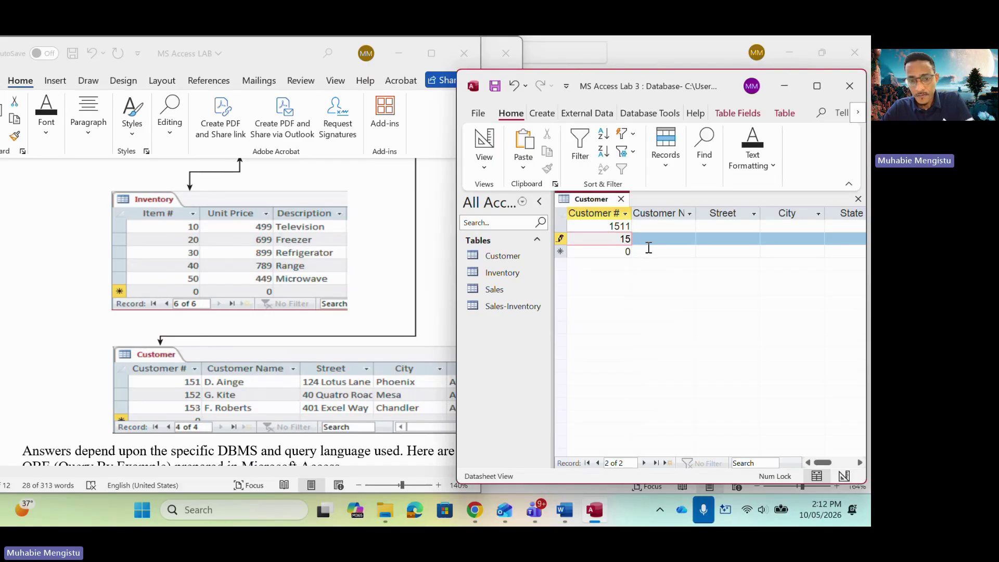
pyautogui.click(627, 226)
pyautogui.press('BackSpace')
pyautogui.click(627, 252)
pyautogui.press('BackSpace')
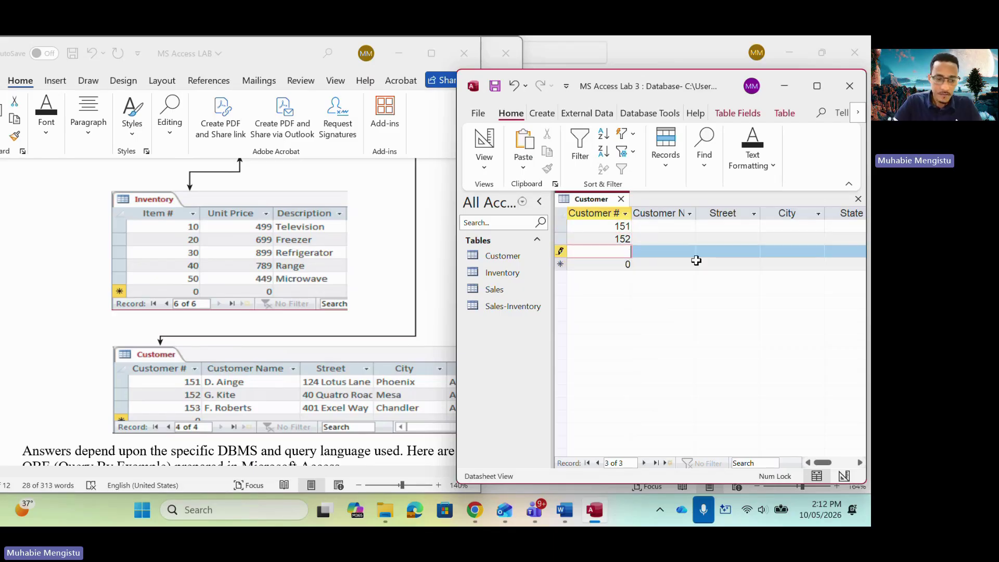
pyautogui.write('153')
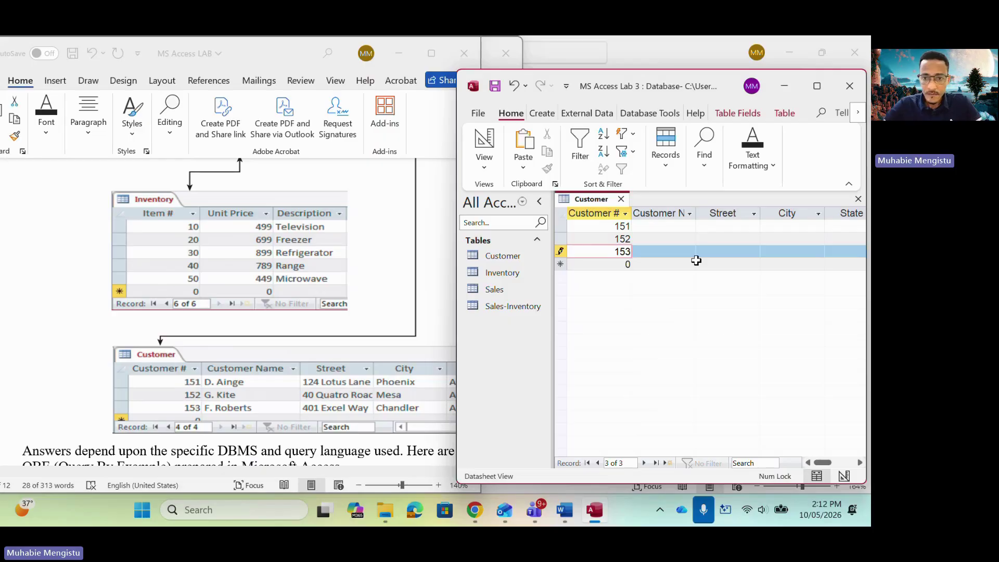
# - Fill the Customer Name column with the three customers' names from the document's Customer table
pyautogui.click(671, 230)
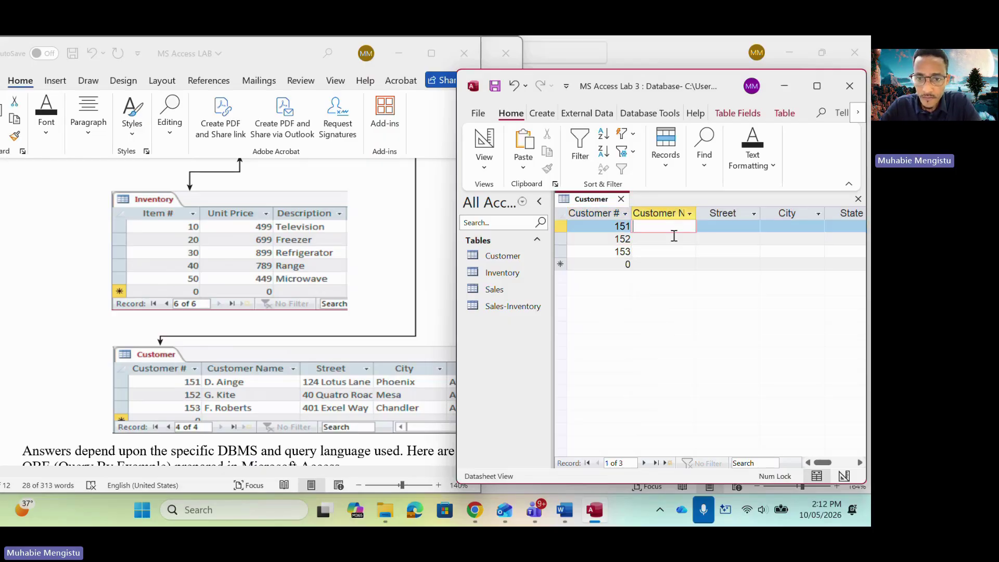
pyautogui.write('D. Ainge')
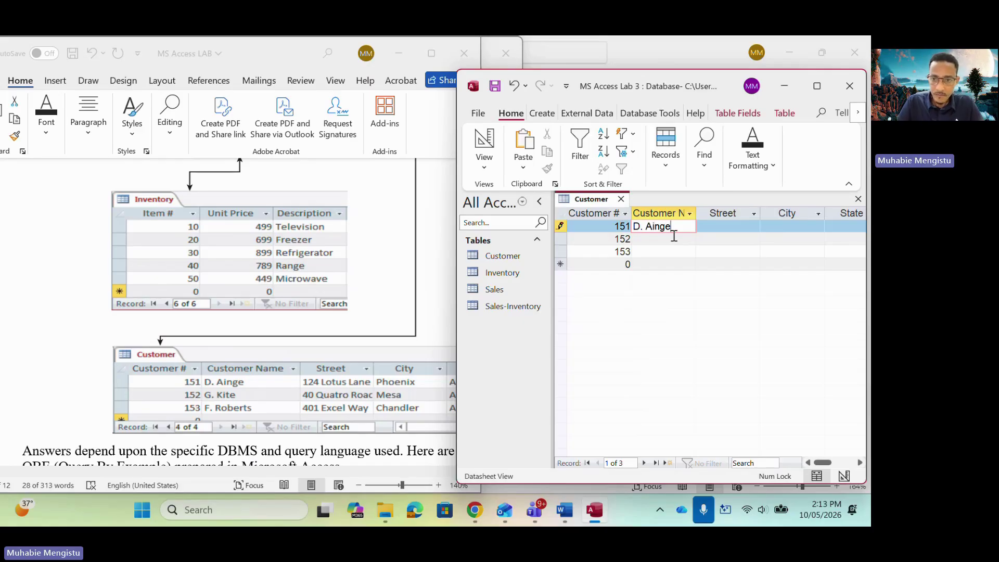
pyautogui.click(674, 235)
pyautogui.write('G. Kite')
pyautogui.press('Down')
pyautogui.write('F. Roberts')
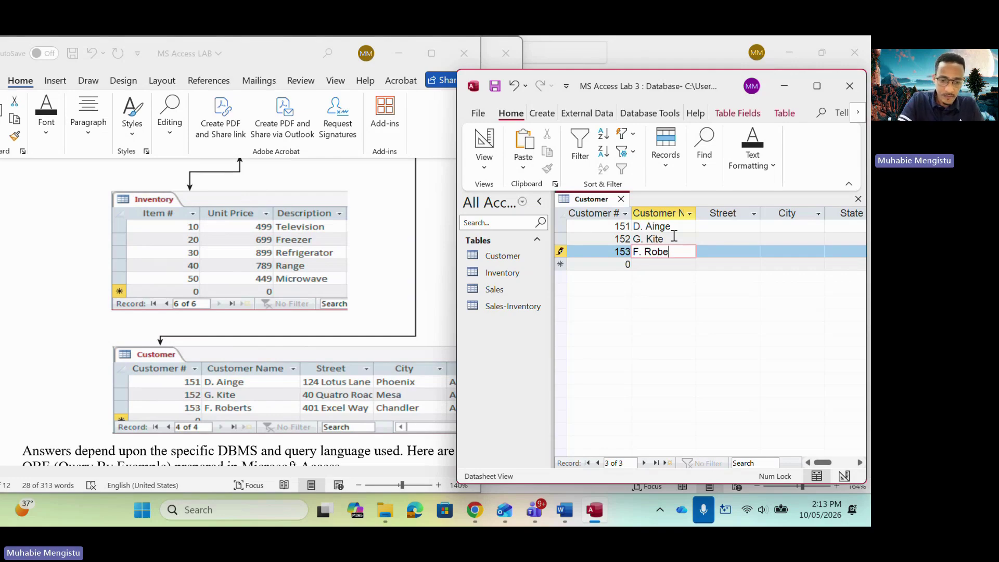
# - Fill the Street column with the three customers' street addresses from the document's Customer table
pyautogui.click(713, 230)
pyautogui.write('12')
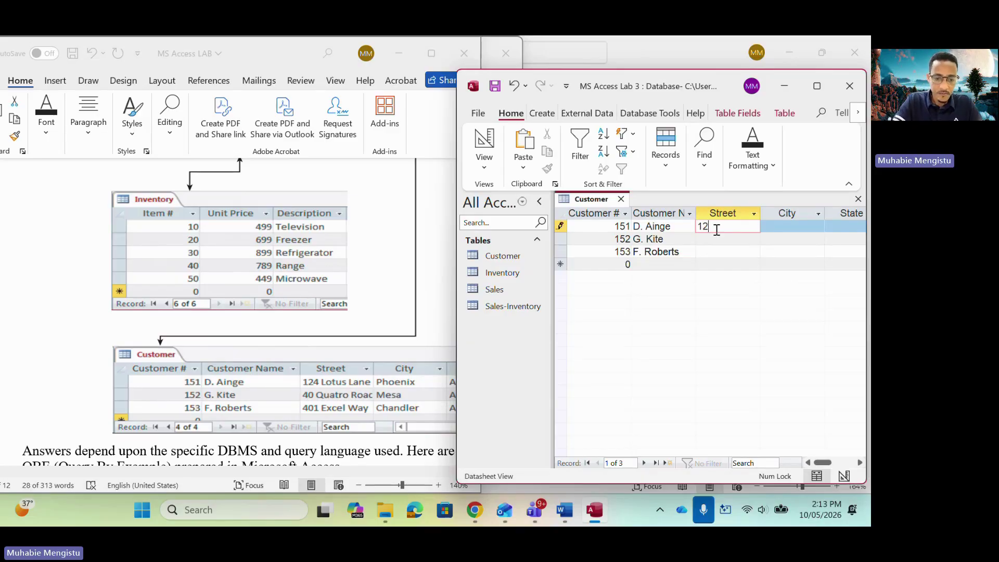
pyautogui.write('4 Lot')
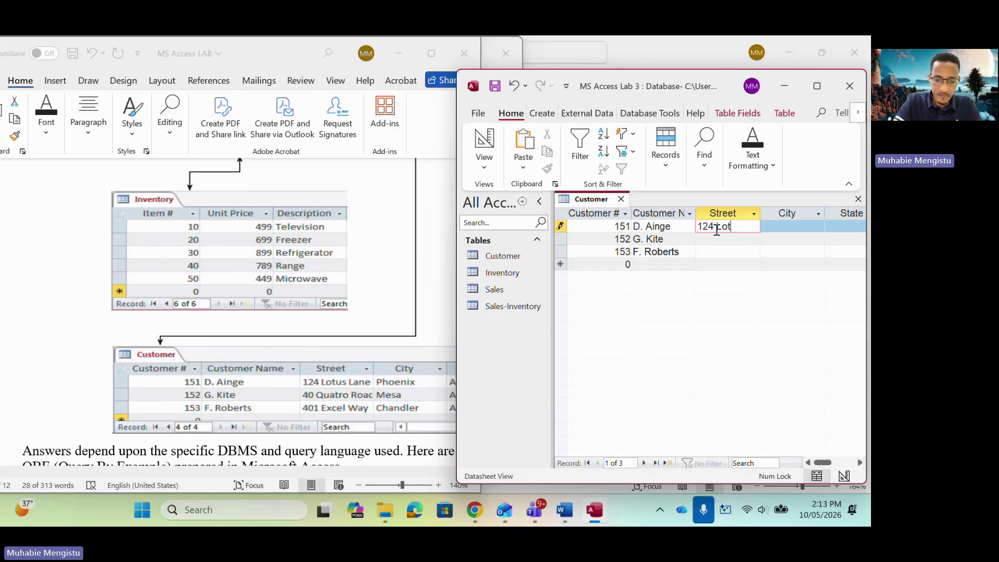
pyautogui.write('us Lane')
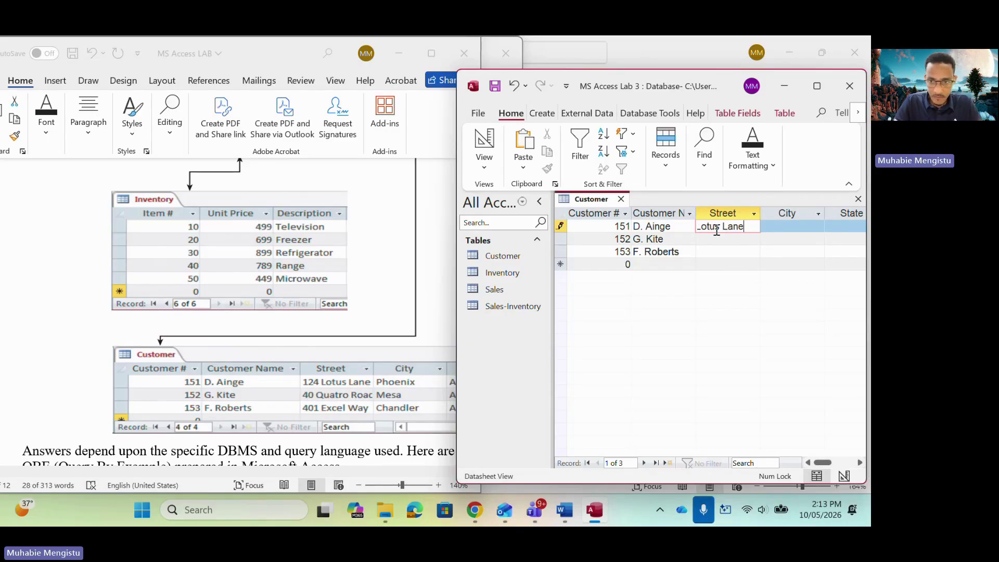
pyautogui.press('Down')
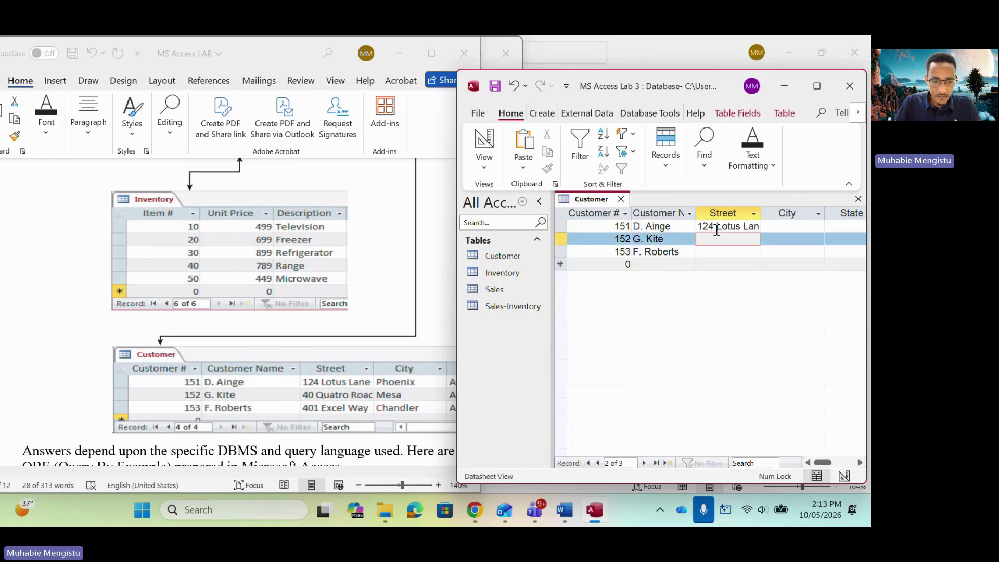
pyautogui.write('40')
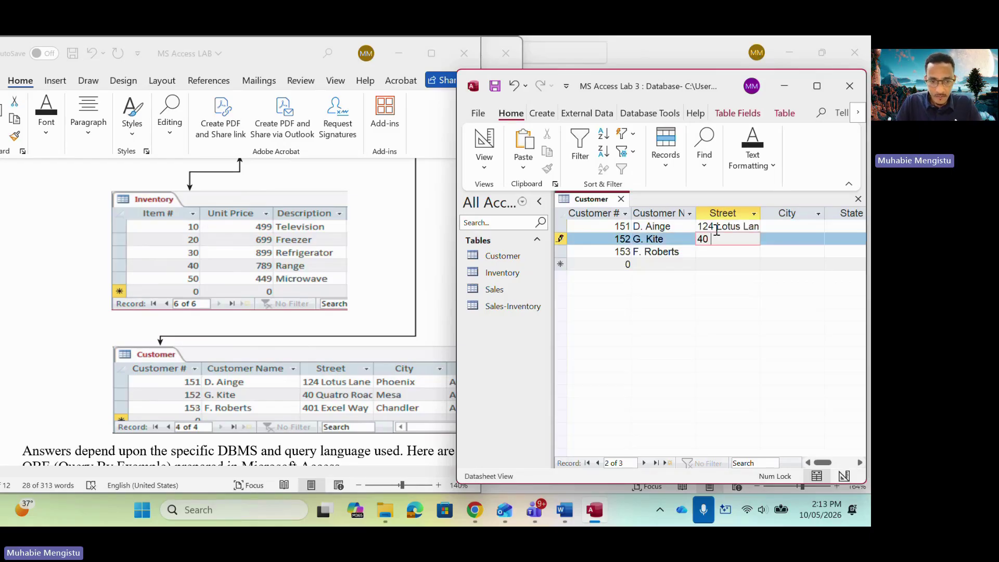
pyautogui.write(' Quatro')
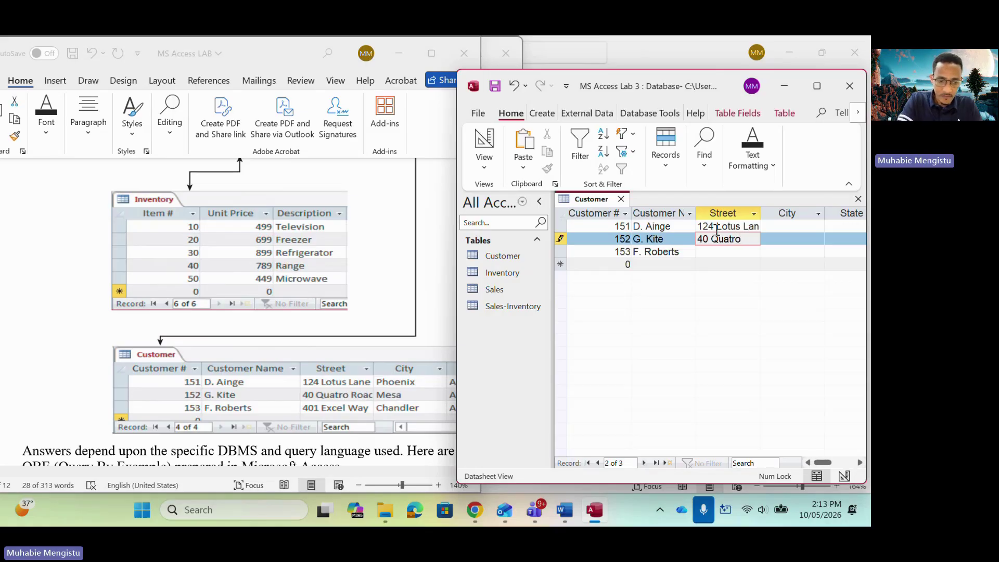
pyautogui.write(' Road')
pyautogui.press('Down')
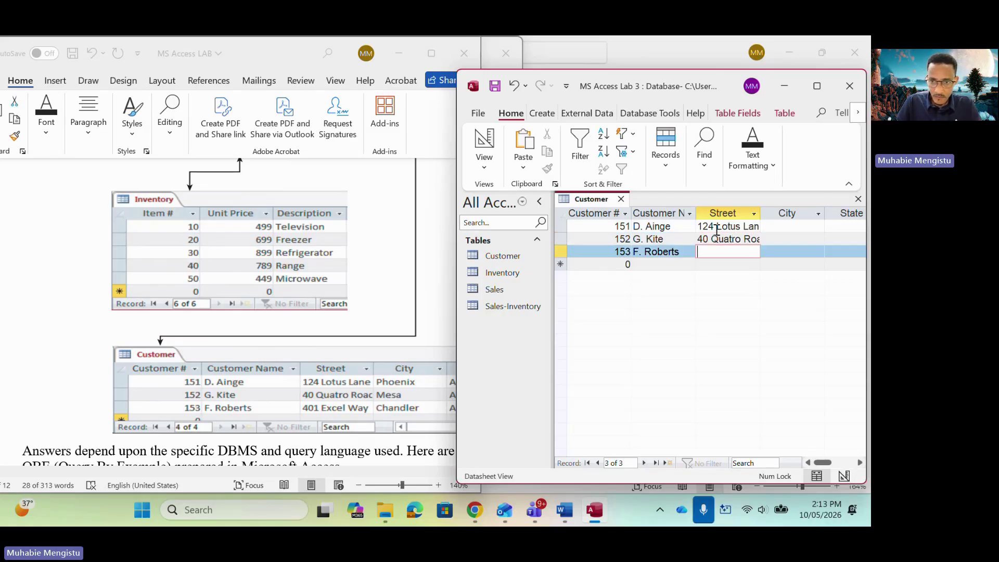
pyautogui.write('401')
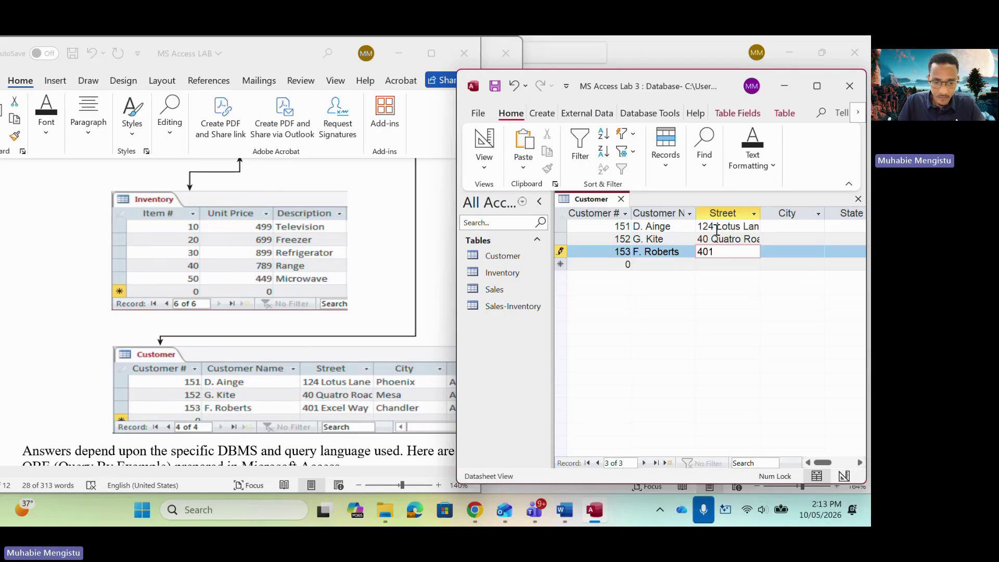
pyautogui.write(' Excel Way')
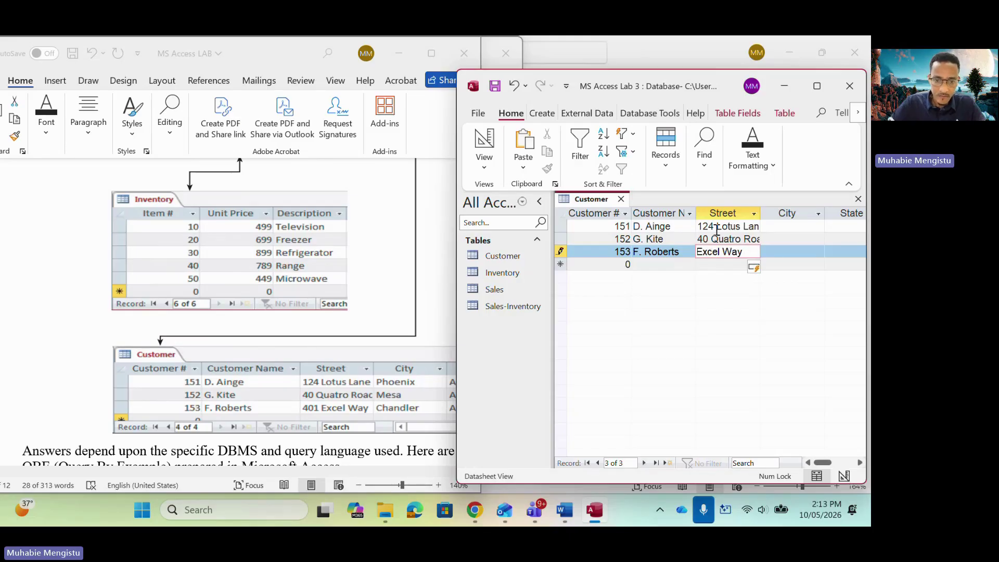
# - Fill the City column with Phoenix, Mesa and Chandler for the three customers in order
pyautogui.click(792, 230)
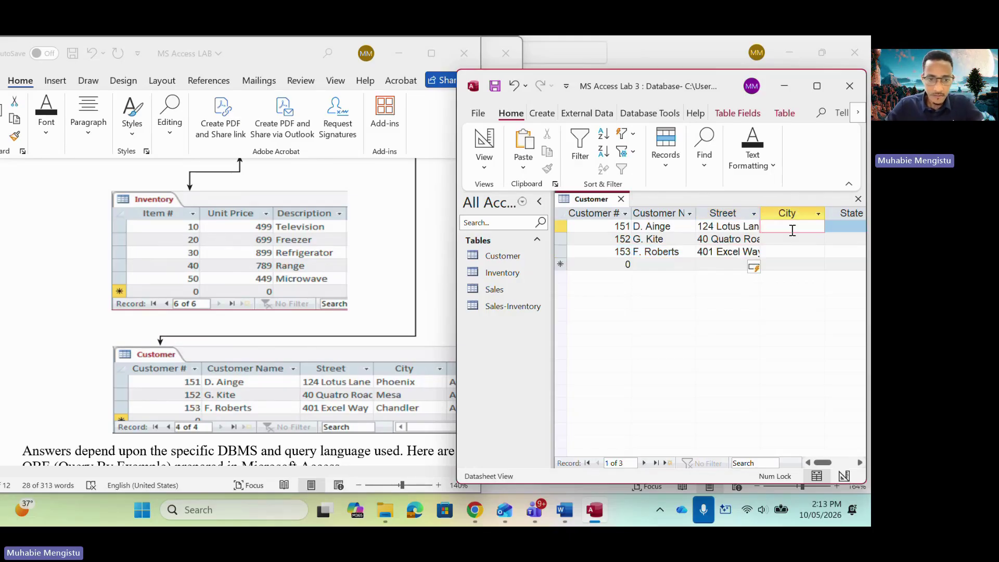
pyautogui.write('Phoe')
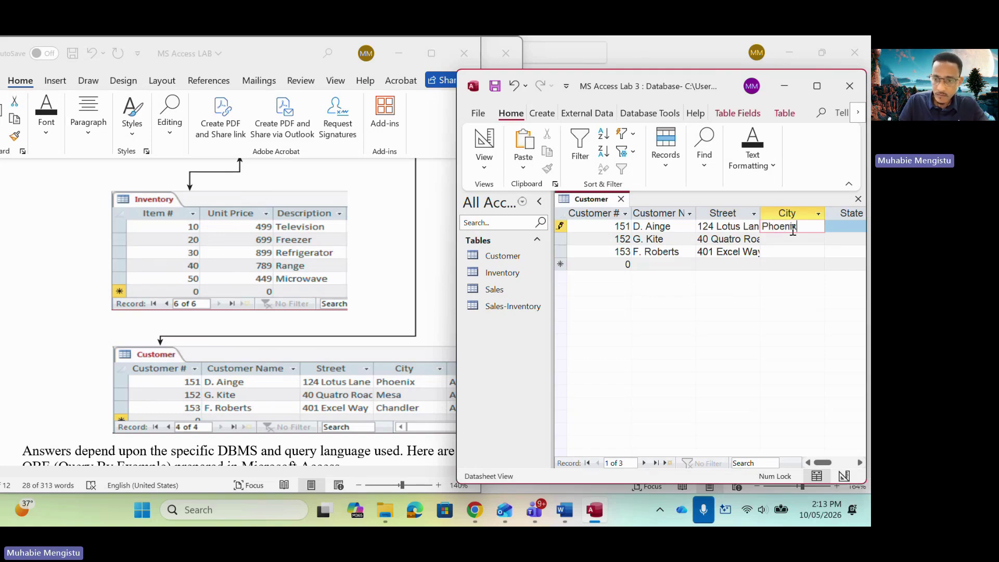
pyautogui.write('nix')
pyautogui.press('Down')
pyautogui.write('Mesa')
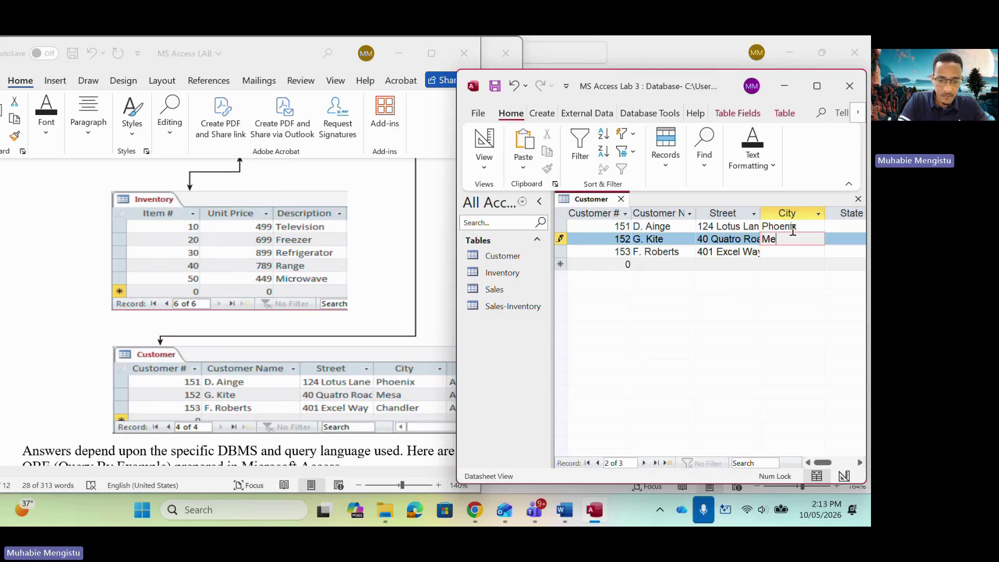
pyautogui.press('Down')
pyautogui.write('Chandler')
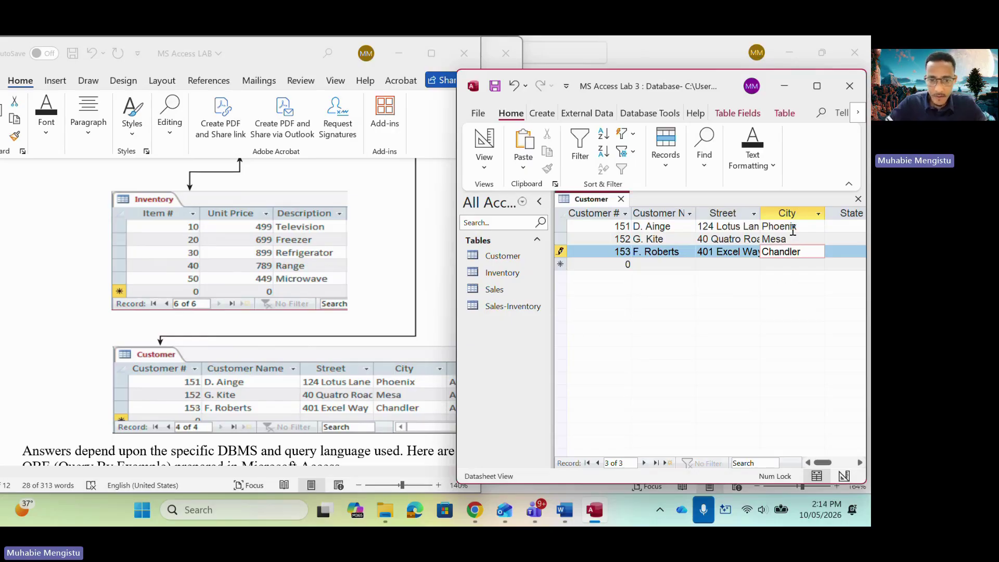
# - Check the state in the Word document's Customer table and enter AZ in the State column for all three customers
pyautogui.click(853, 227)
pyautogui.click(853, 228)
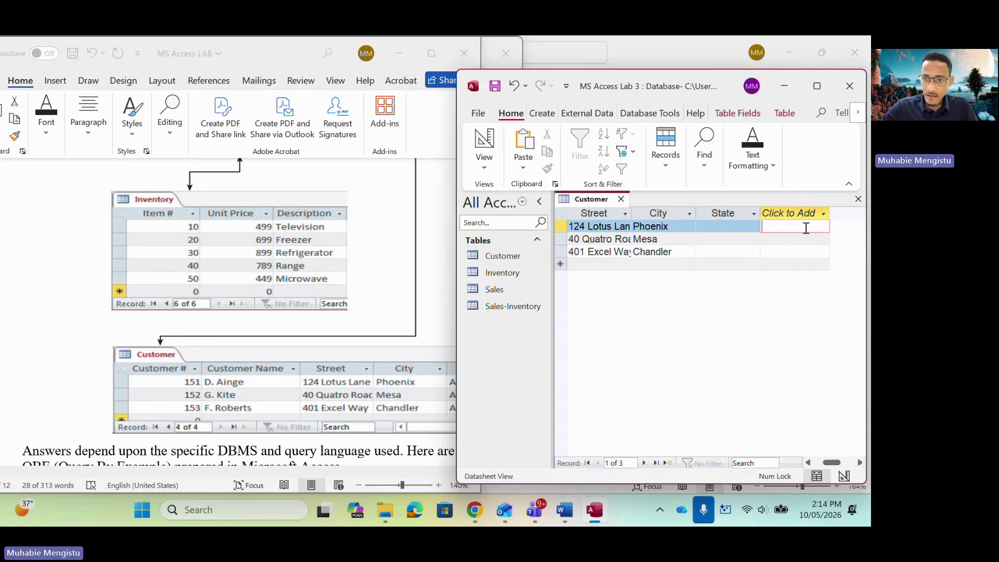
pyautogui.click(729, 228)
pyautogui.click(439, 379)
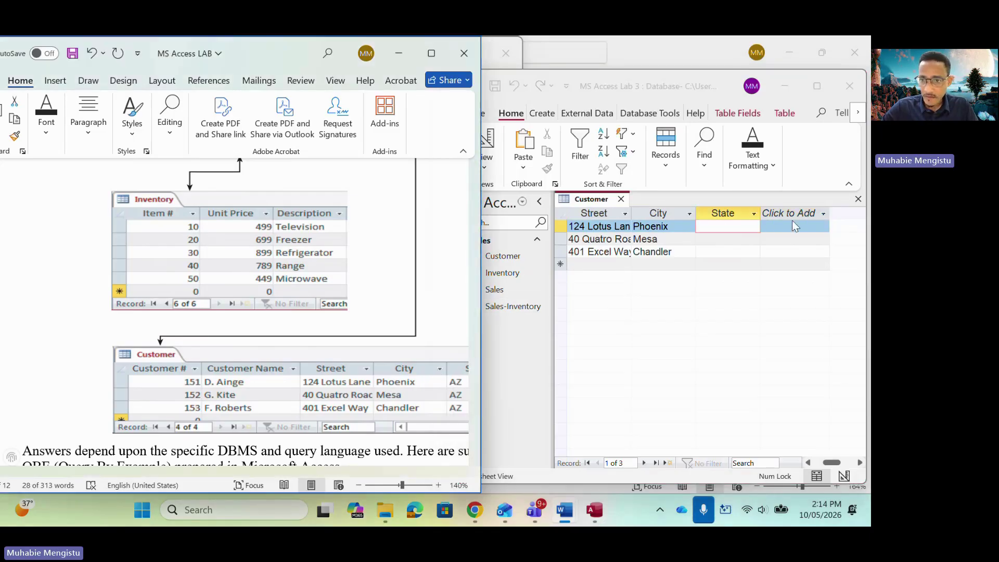
pyautogui.click(724, 223)
pyautogui.write('AZ')
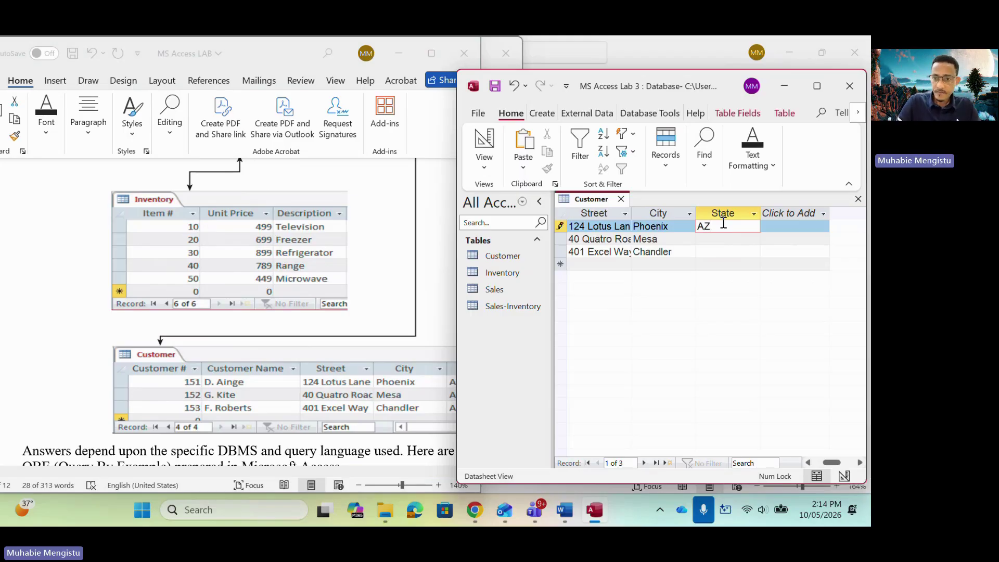
pyautogui.press('Down')
pyautogui.write('AZ')
pyautogui.press('Down')
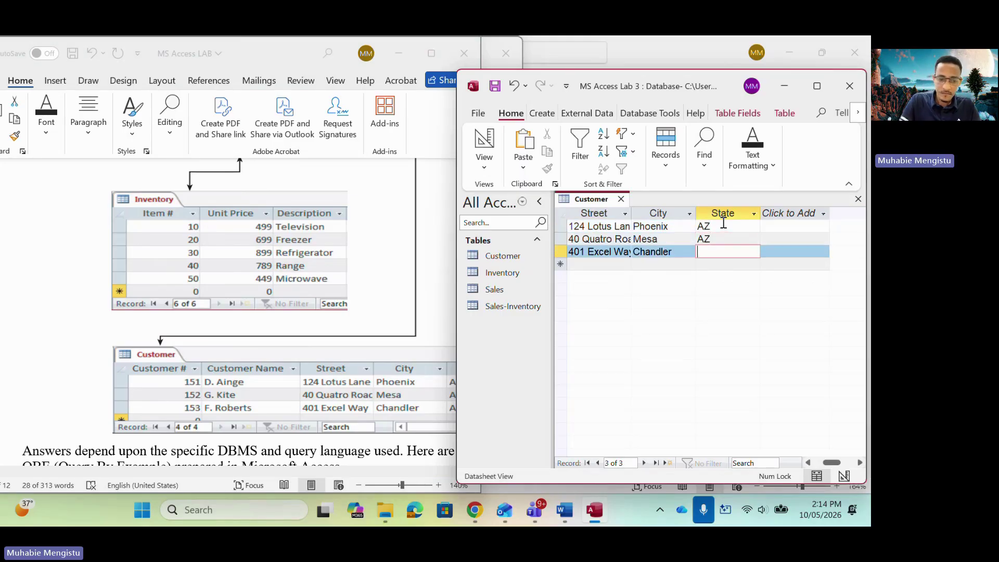
pyautogui.write('AZ')
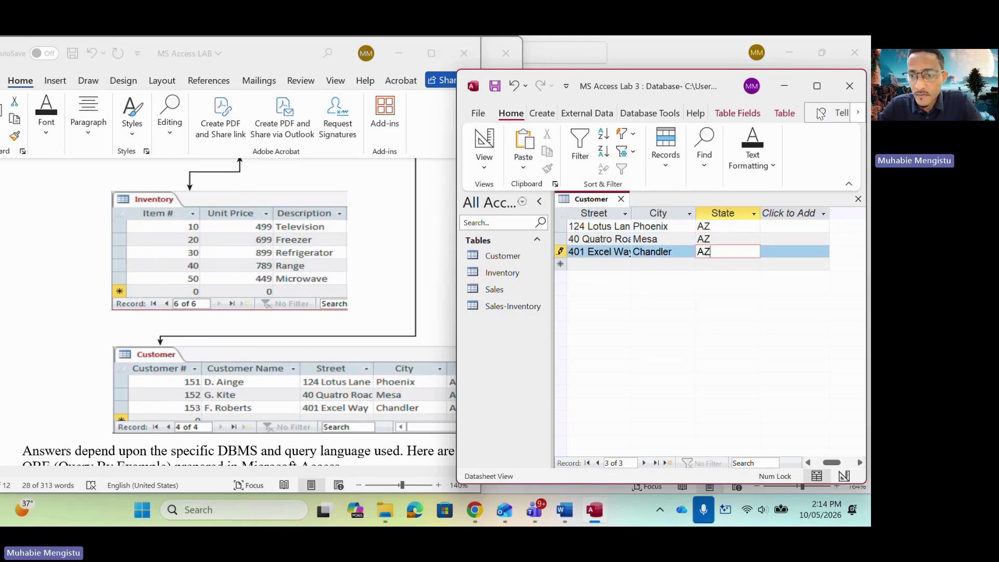
# - Maximize the database window, check the Customer table's records and its key field in Design View, and close the table
pyautogui.click(818, 86)
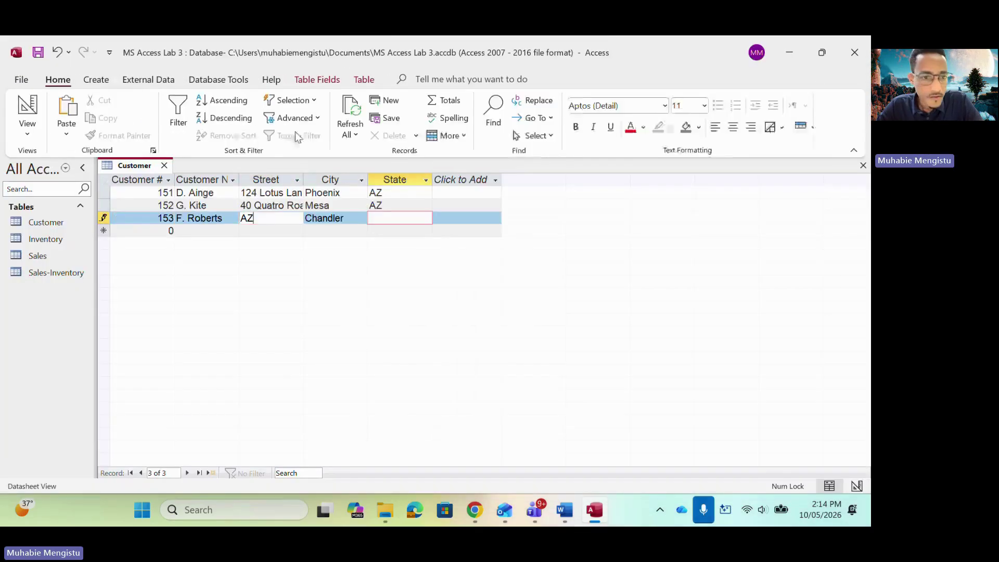
pyautogui.click(386, 205)
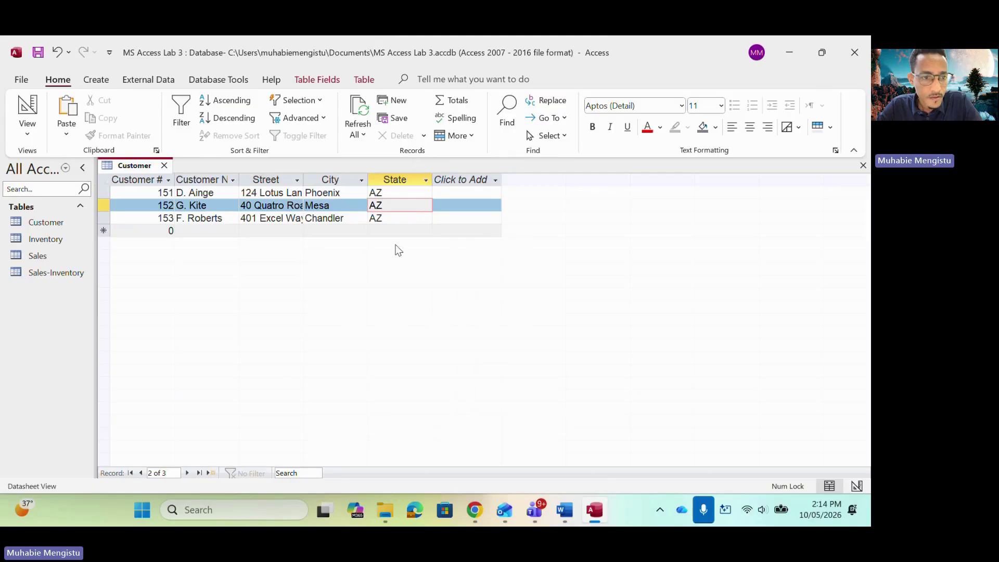
pyautogui.click(857, 485)
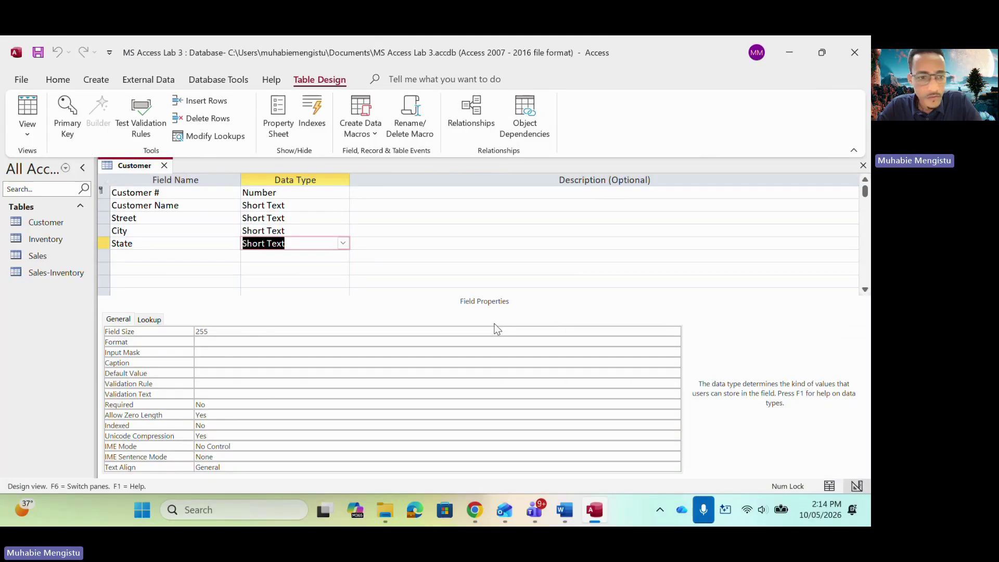
pyautogui.click(266, 194)
pyautogui.moveTo(161, 193); pyautogui.dragTo(106, 193)
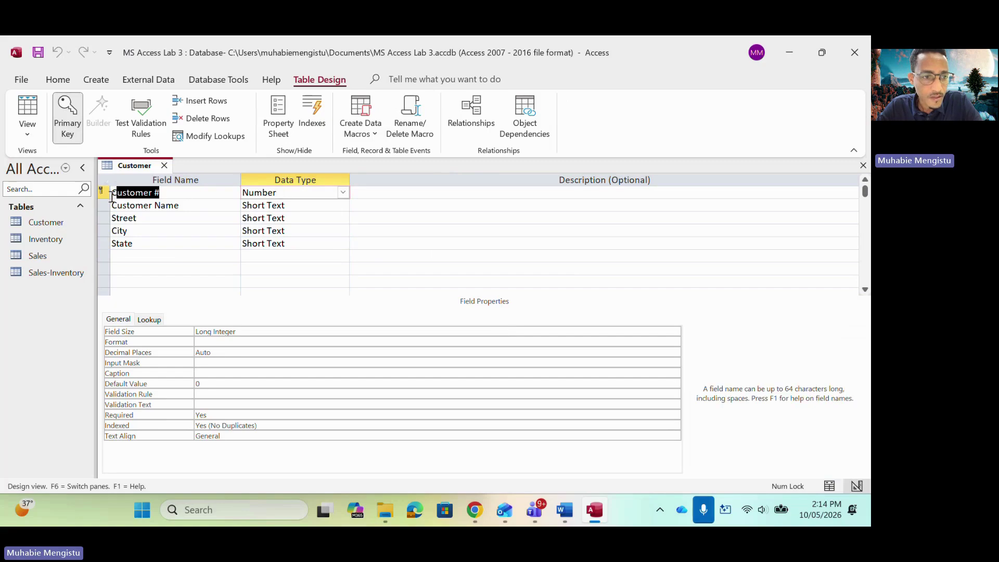
pyautogui.click(830, 486)
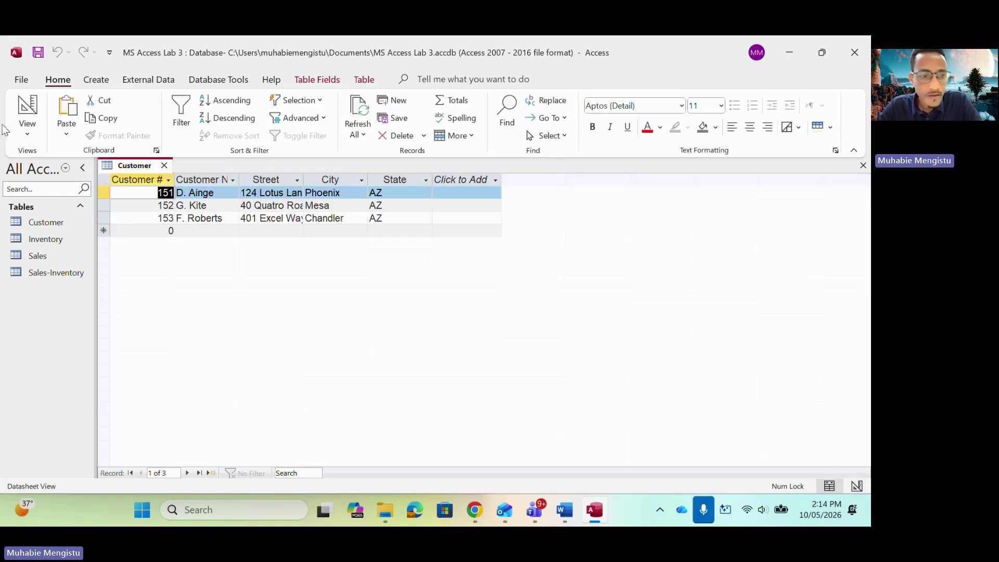
pyautogui.click(163, 165)
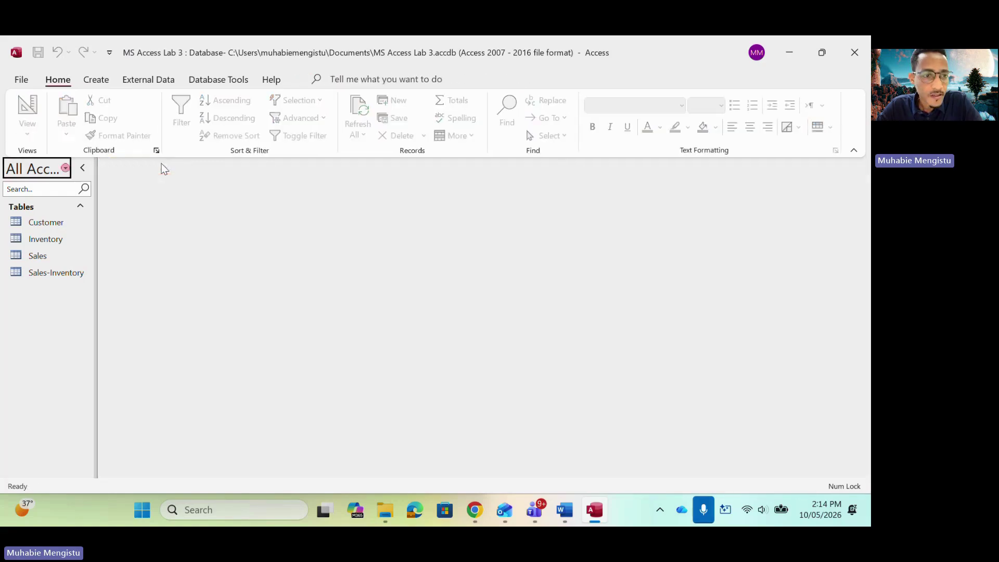
# - Return to the Word document and review Table 4-5 through to the video outline, selecting the Part 1 text "How to create the Tables"
pyautogui.click(793, 52)
pyautogui.scroll(10, 385, 275)
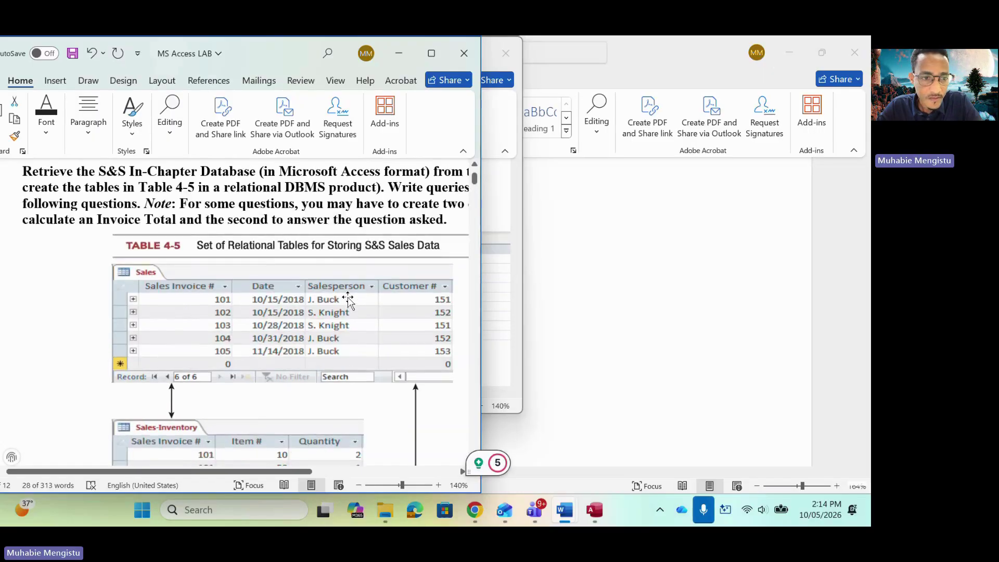
pyautogui.scroll(-15, 348, 301)
pyautogui.scroll(-2, 348, 298)
pyautogui.scroll(4, 347, 296)
pyautogui.moveTo(217, 335); pyautogui.dragTo(76, 337)
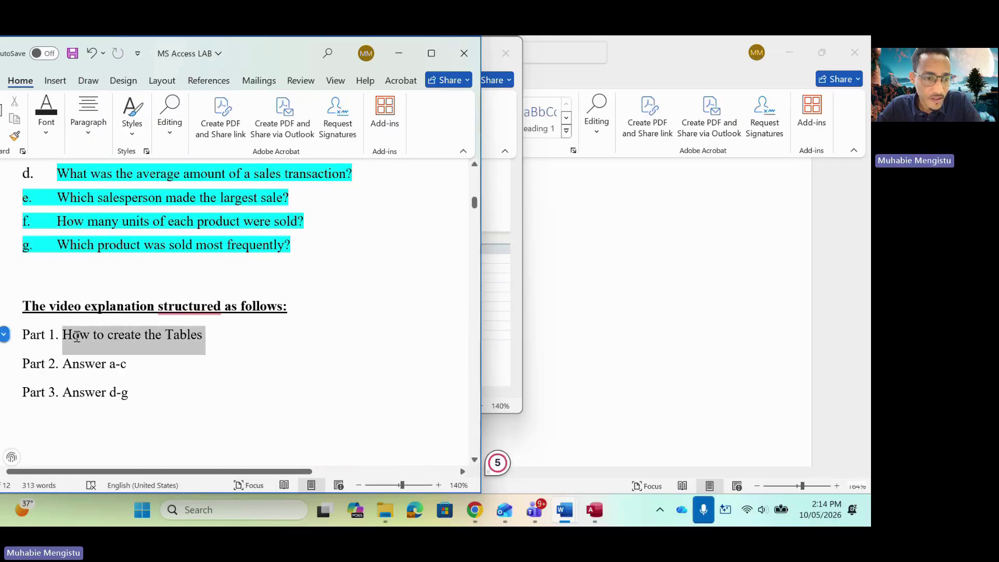